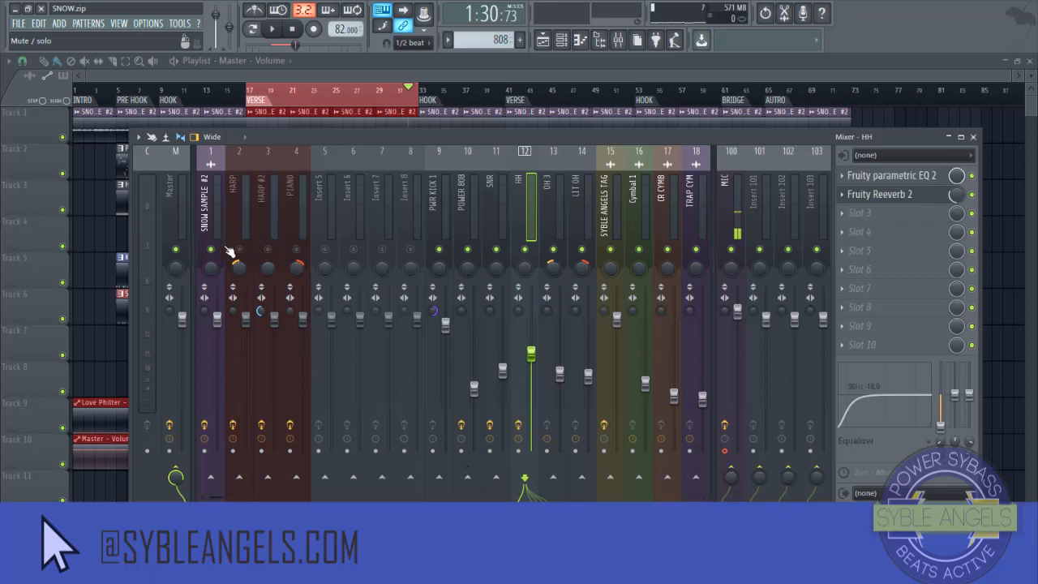
- Solo the SNOW SAMPLE #2 mixer track and select the HOOK section in the playlist
{"action": "right_click", "coordinate": [214, 248]}
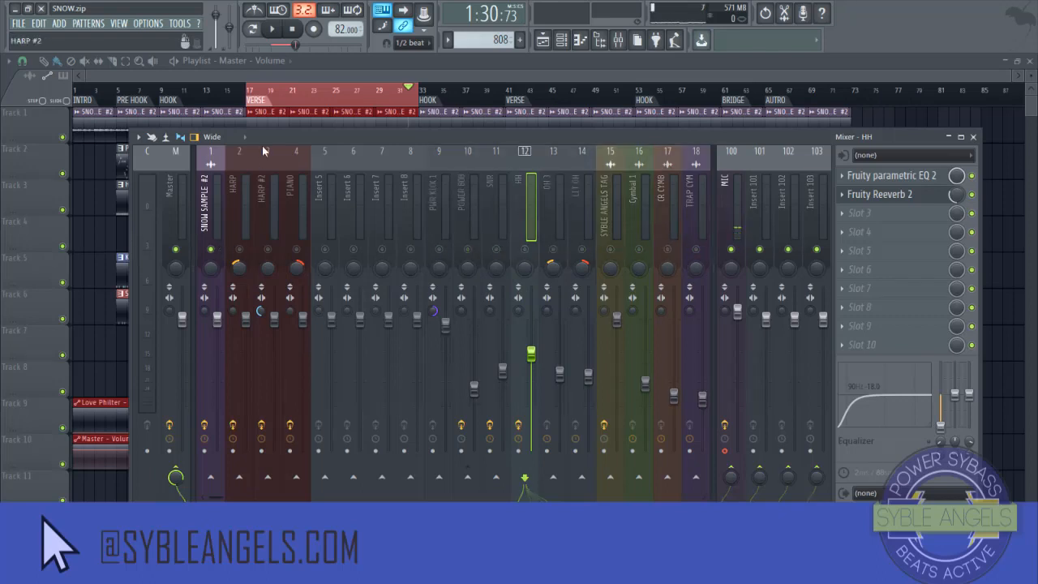
{"action": "left_click_drag", "start_coordinate": [278, 137], "coordinate": [236, 180]}
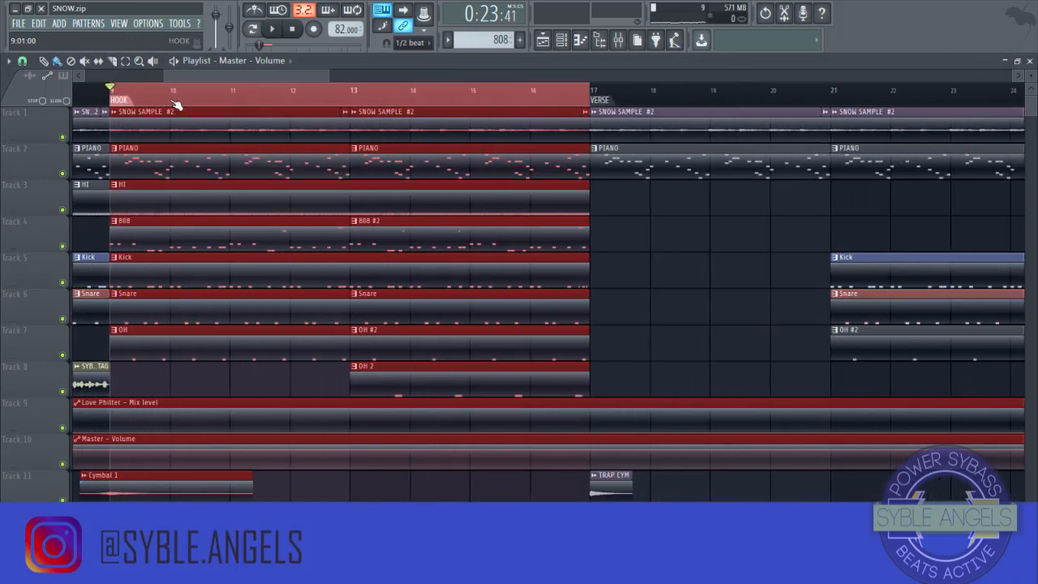
{"action": "left_click_drag", "start_coordinate": [216, 78], "coordinate": [191, 82]}
{"action": "scroll", "coordinate": [245, 110], "scroll_direction": "down", "scroll_amount": 3}
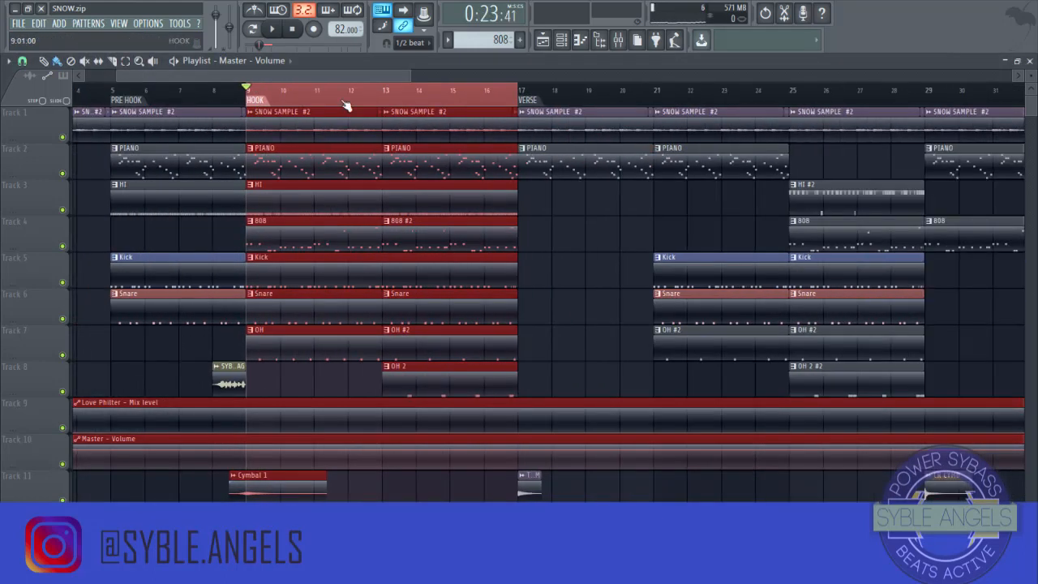
- Reopen the mixer, select the SNOW SAMPLE #2 track and audition the soloed hook
{"action": "left_click", "coordinate": [618, 40]}
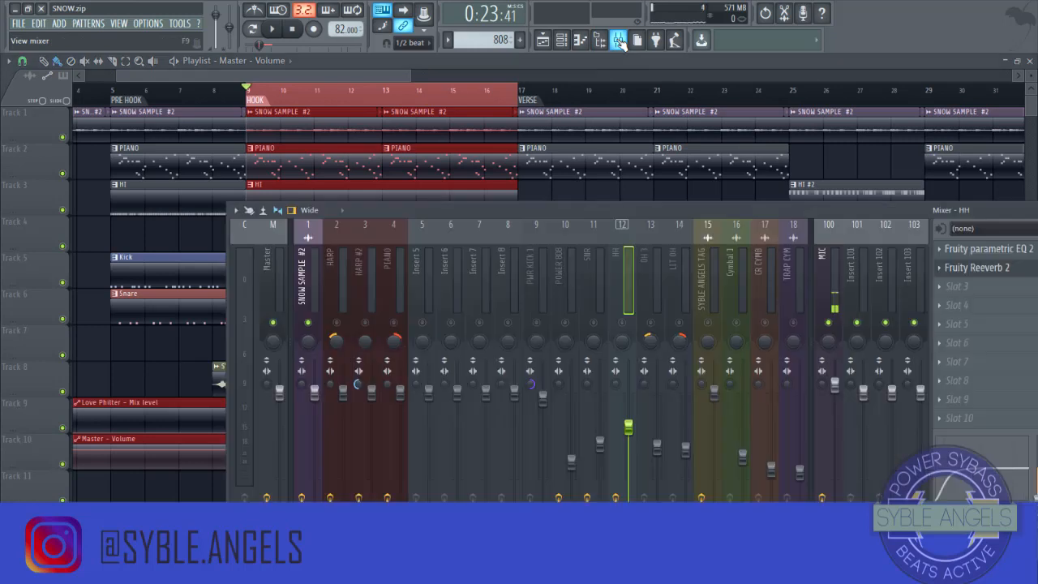
{"action": "left_click_drag", "start_coordinate": [588, 207], "coordinate": [494, 200]}
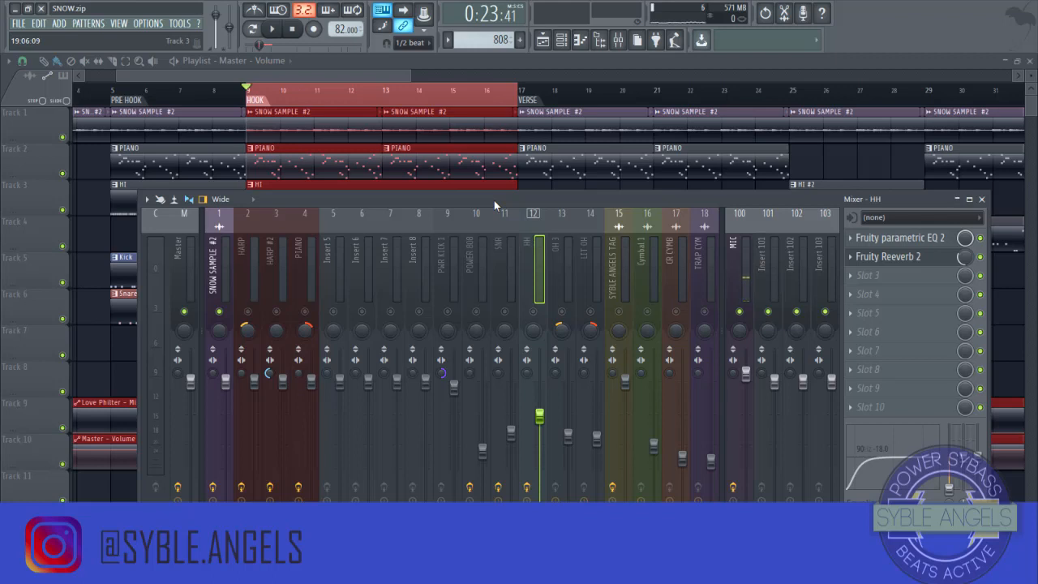
{"action": "scroll", "coordinate": [367, 145], "scroll_direction": "down", "scroll_amount": 1}
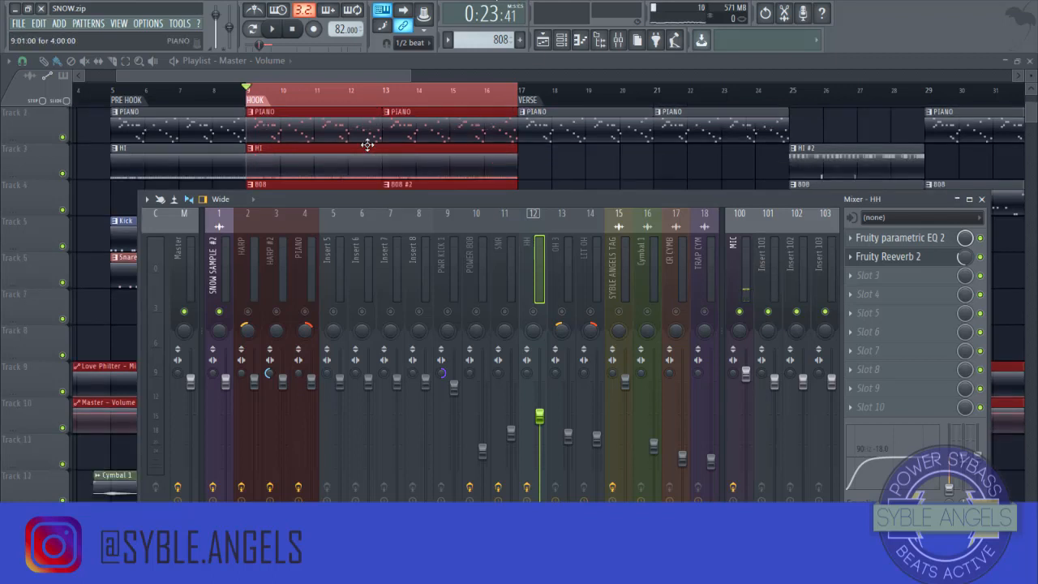
{"action": "left_click_drag", "start_coordinate": [301, 186], "coordinate": [300, 114]}
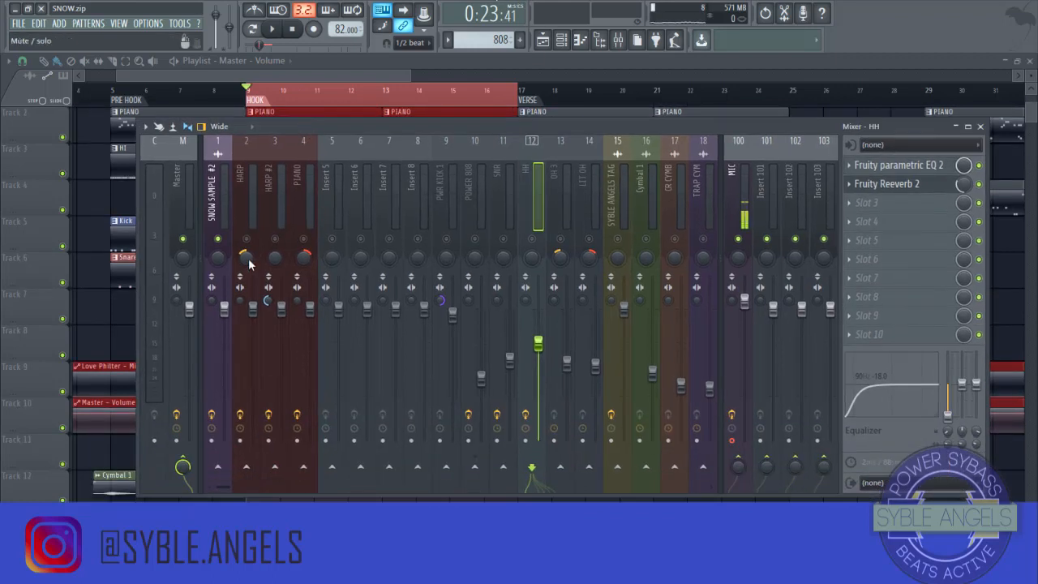
{"action": "left_click", "coordinate": [228, 219]}
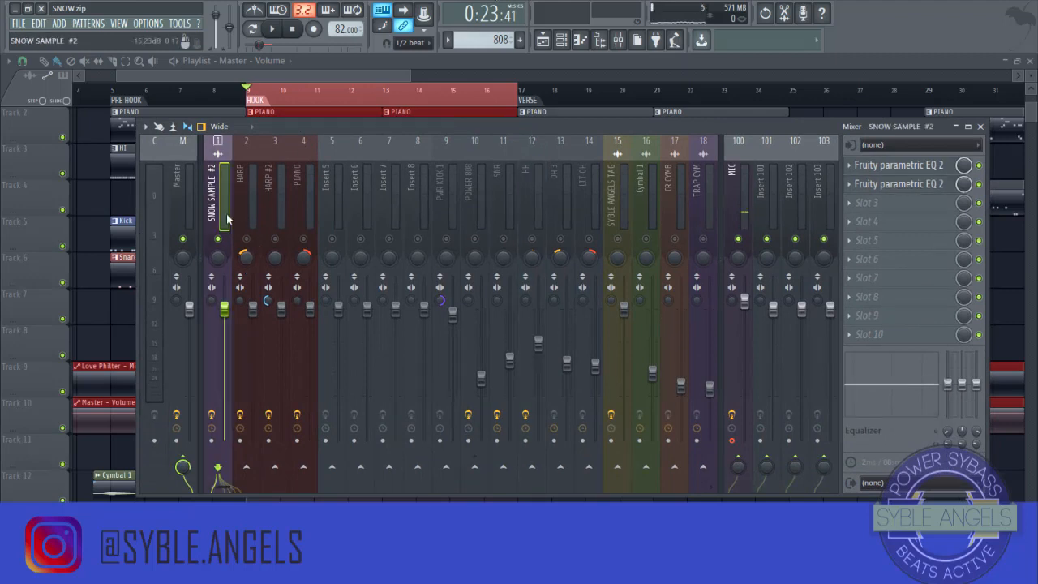
{"action": "key", "text": "space"}
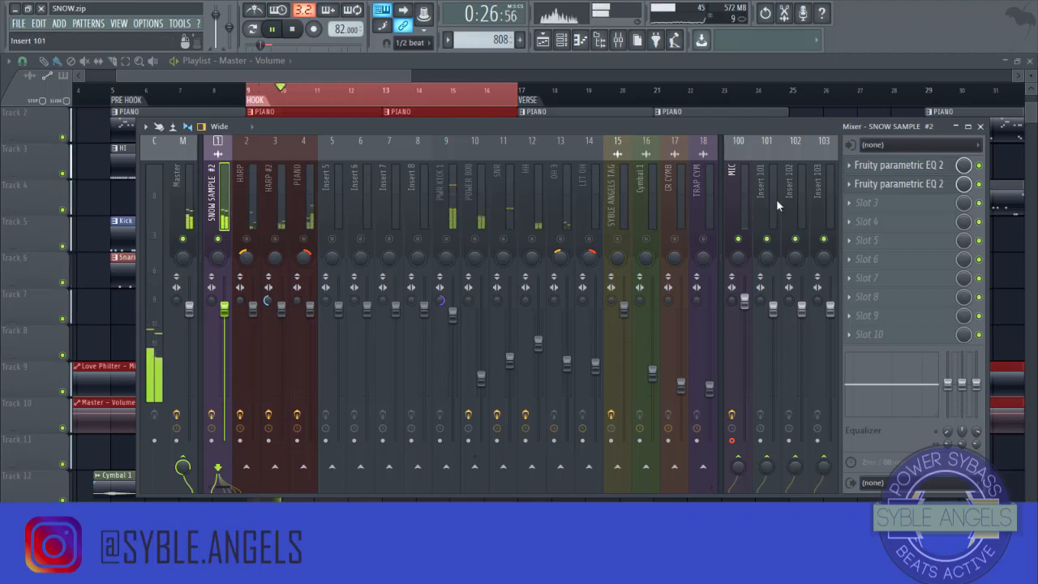
{"action": "key", "text": "space"}
- Remove the Fruity Parametric EQ 2 effects from slots 1 and 2 of SNOW SAMPLE #2 and play the hook without them
{"action": "left_click", "coordinate": [856, 197]}
{"action": "left_click", "coordinate": [868, 201]}
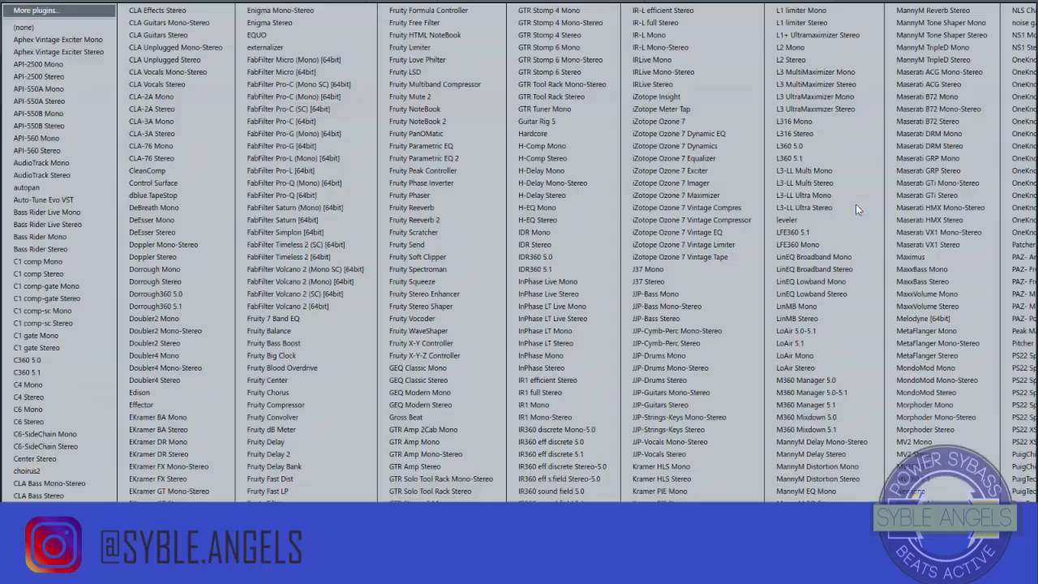
{"action": "left_click", "coordinate": [44, 29]}
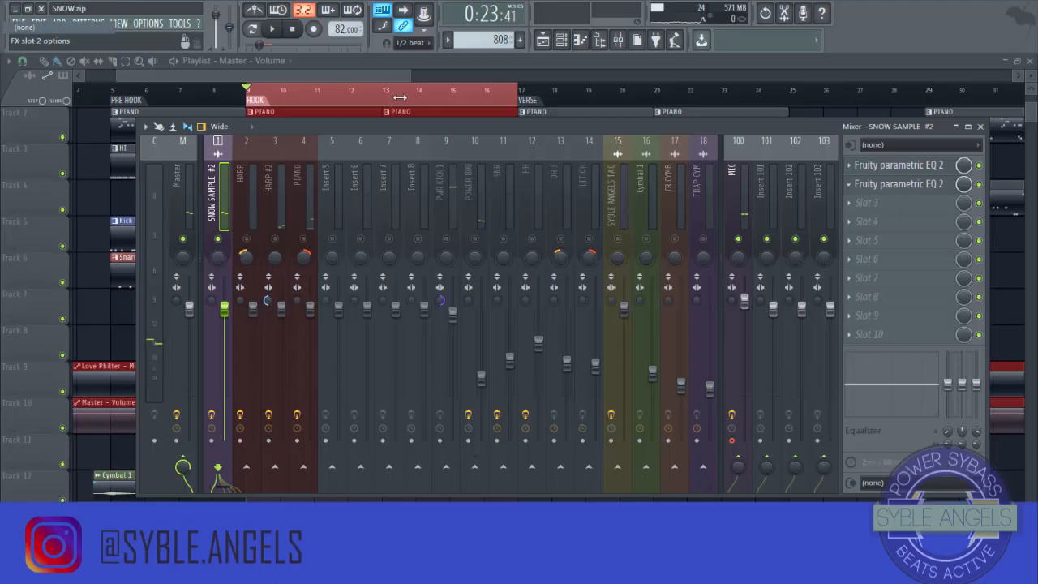
{"action": "left_click", "coordinate": [850, 166]}
{"action": "left_click", "coordinate": [866, 185]}
{"action": "left_click", "coordinate": [78, 31]}
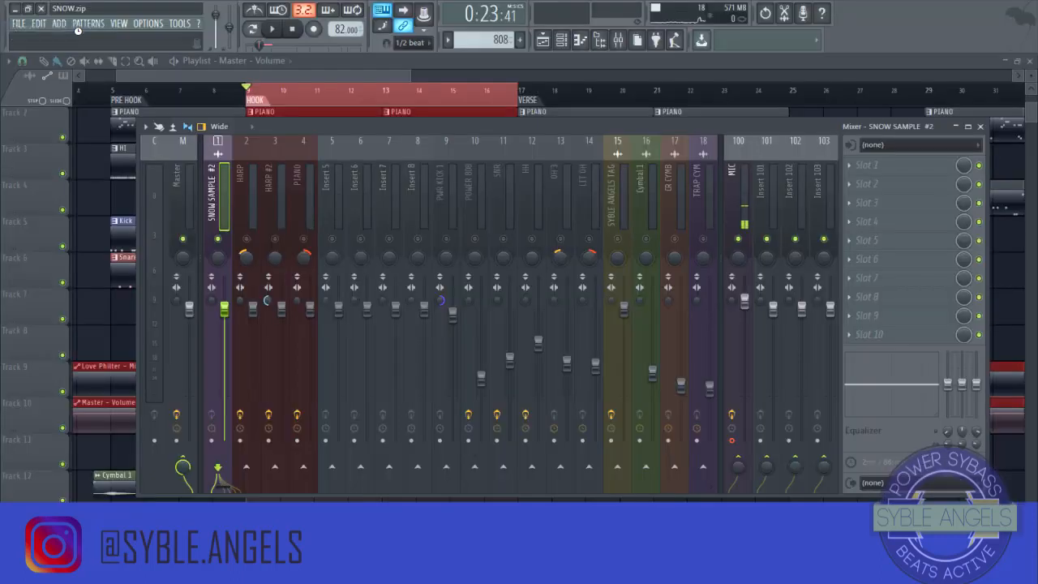
{"action": "key", "text": "space"}
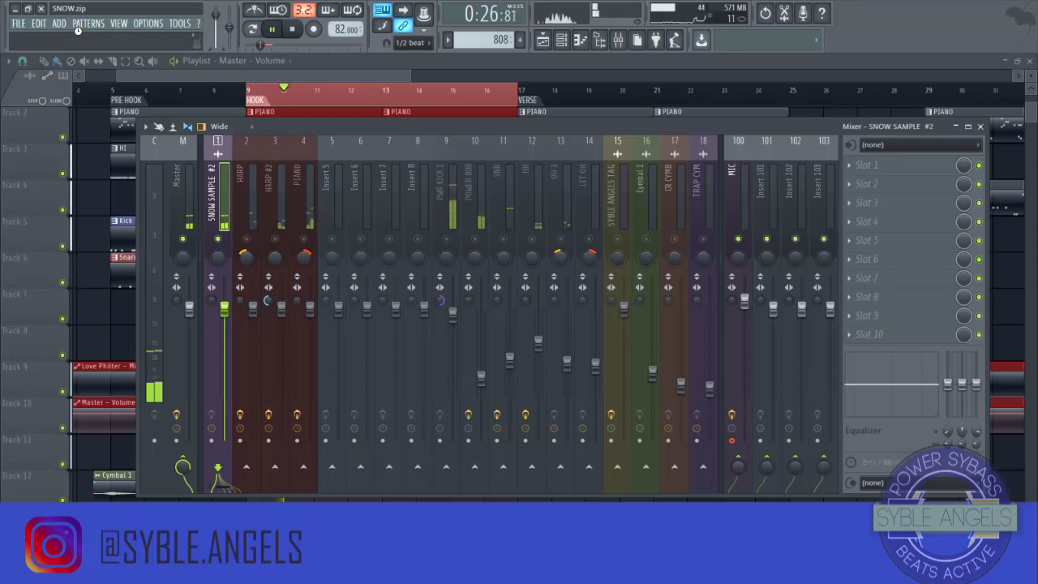
{"action": "key", "text": "space"}
- Load Fruity Parametric EQ 2 into slot 1 of SNOW SAMPLE #2 and shape band 1 into a steep low cut
{"action": "left_click", "coordinate": [858, 166]}
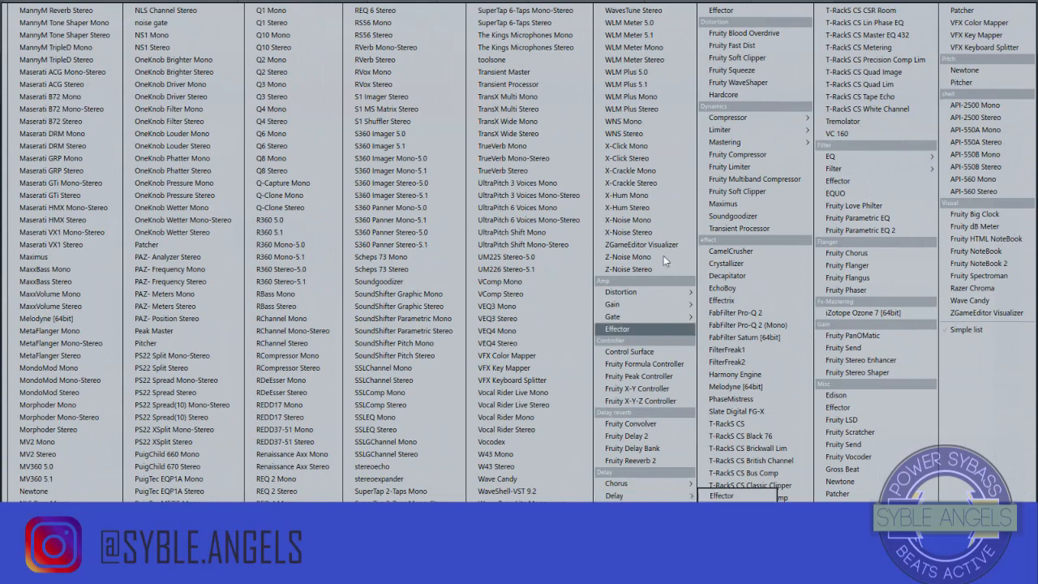
{"action": "mouse_move", "coordinate": [879, 157]}
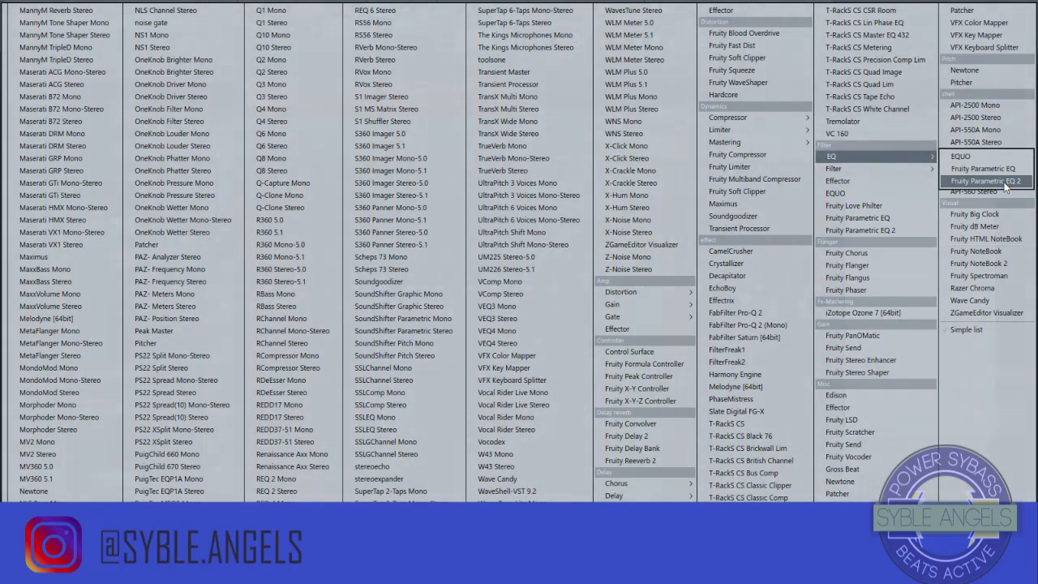
{"action": "left_click", "coordinate": [986, 172]}
{"action": "left_click_drag", "start_coordinate": [136, 294], "coordinate": [146, 350]}
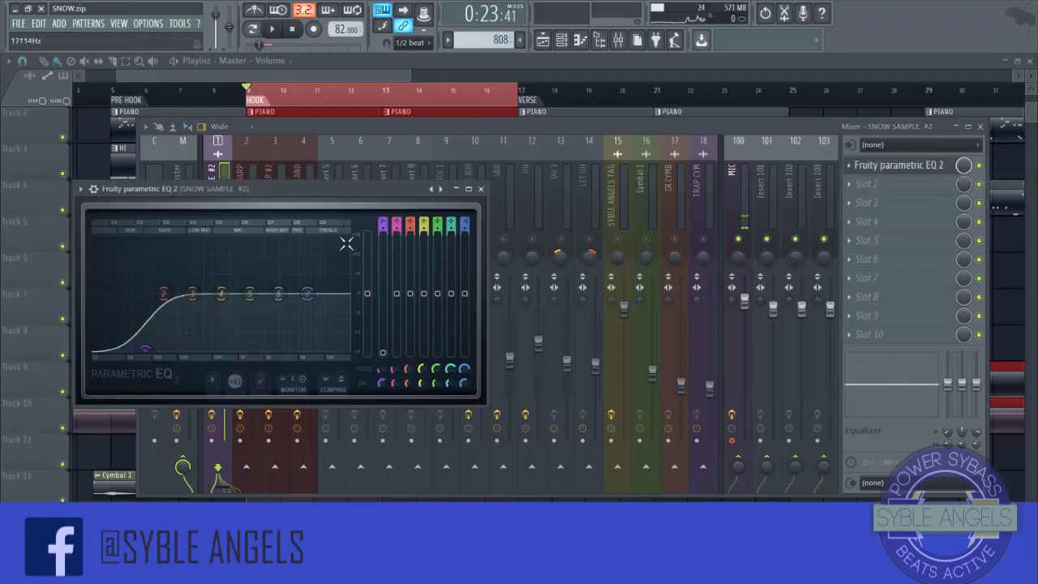
{"action": "left_click_drag", "start_coordinate": [383, 230], "coordinate": [384, 198]}
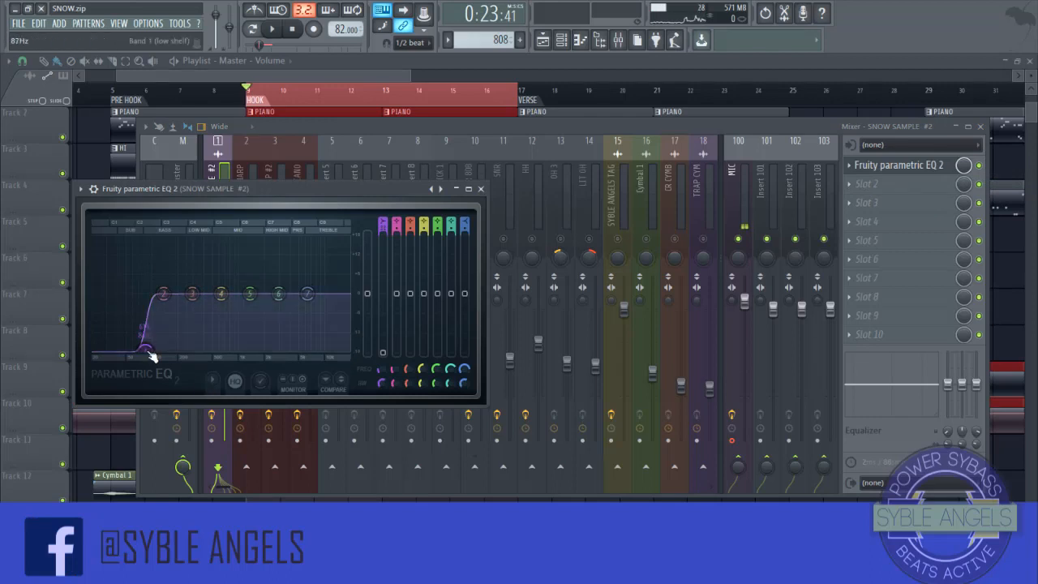
{"action": "left_click_drag", "start_coordinate": [146, 350], "coordinate": [158, 349]}
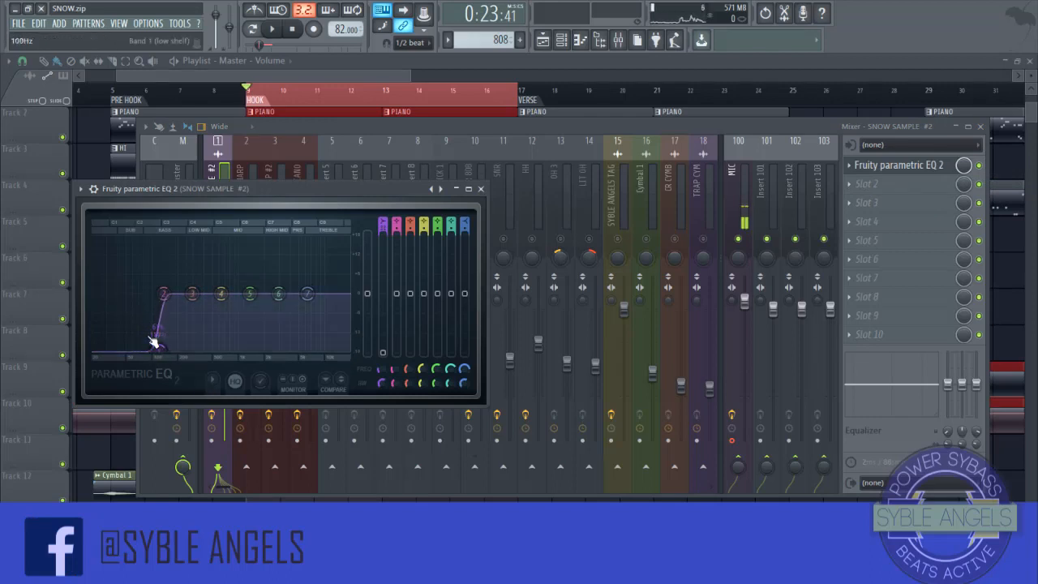
- Lower EQ bands 2 and 3 fully below 50 Hz, and set band 1's low cut to about 122 Hz during playback
{"action": "left_click_drag", "start_coordinate": [166, 299], "coordinate": [94, 347]}
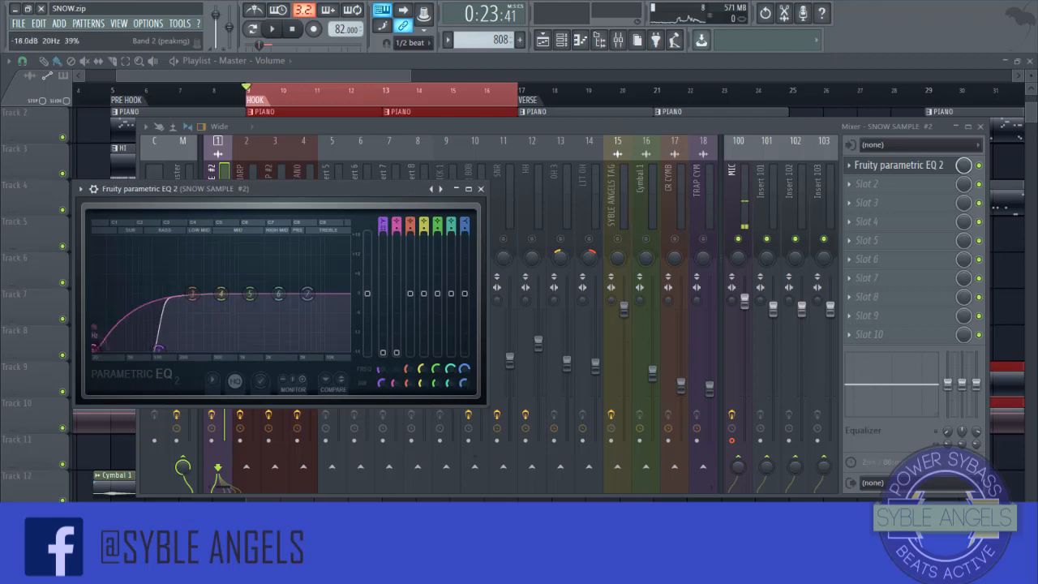
{"action": "left_click_drag", "start_coordinate": [193, 294], "coordinate": [127, 356]}
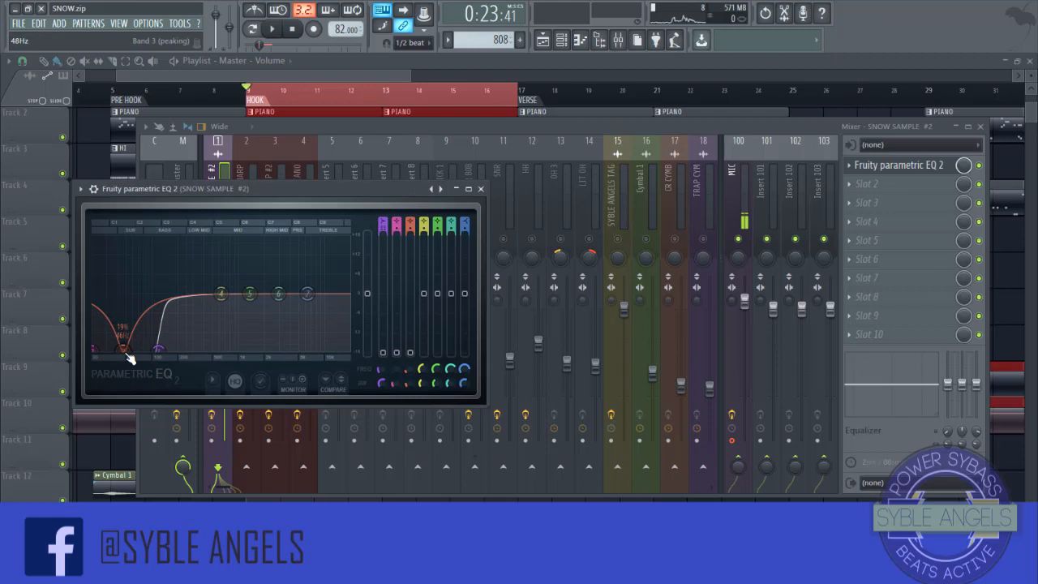
{"action": "key", "text": "space"}
{"action": "left_click", "coordinate": [159, 349]}
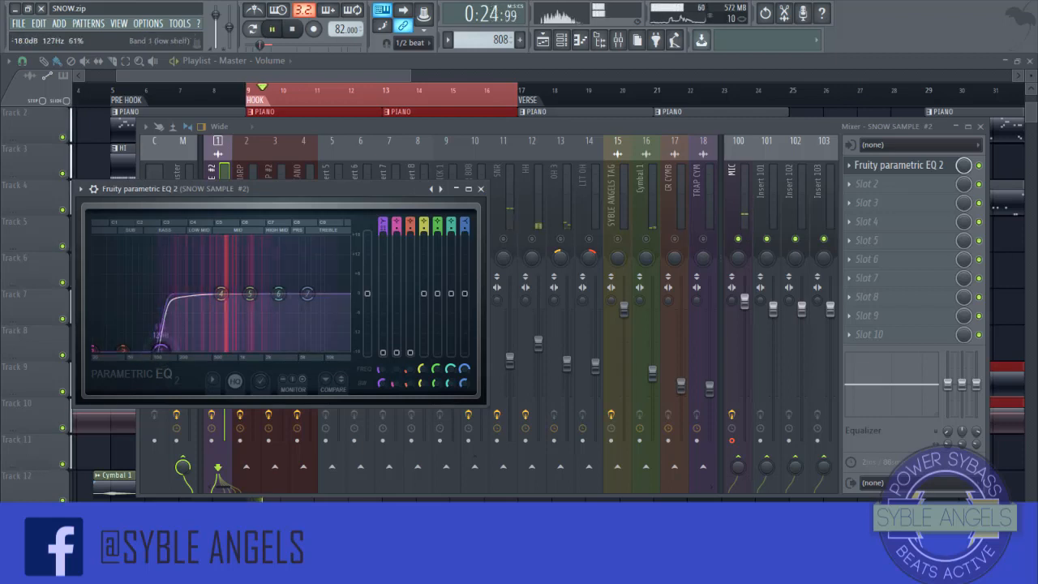
{"action": "left_click_drag", "start_coordinate": [161, 350], "coordinate": [159, 350]}
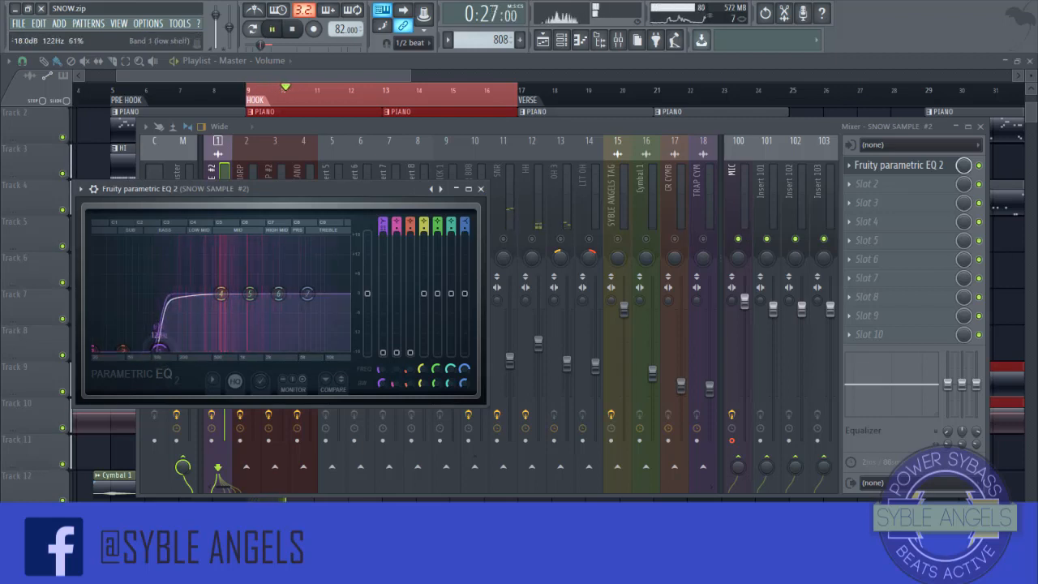
- Boost band 4 slightly near 232 Hz and band 5 by about 1.8 dB near 1602 Hz, and dip band 6 in the highs
{"action": "left_click_drag", "start_coordinate": [221, 293], "coordinate": [186, 288]}
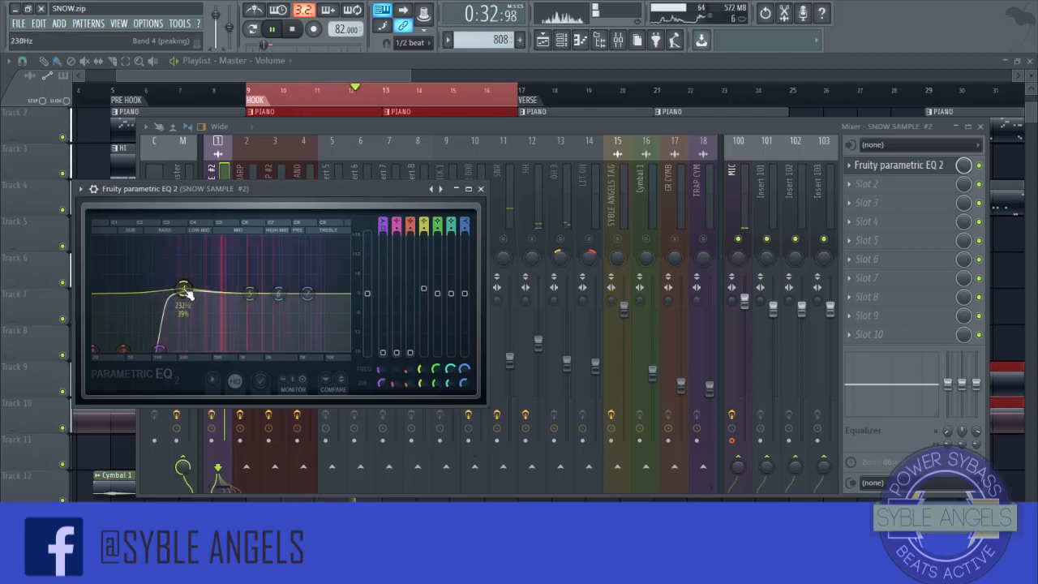
{"action": "left_click_drag", "start_coordinate": [279, 293], "coordinate": [255, 288]}
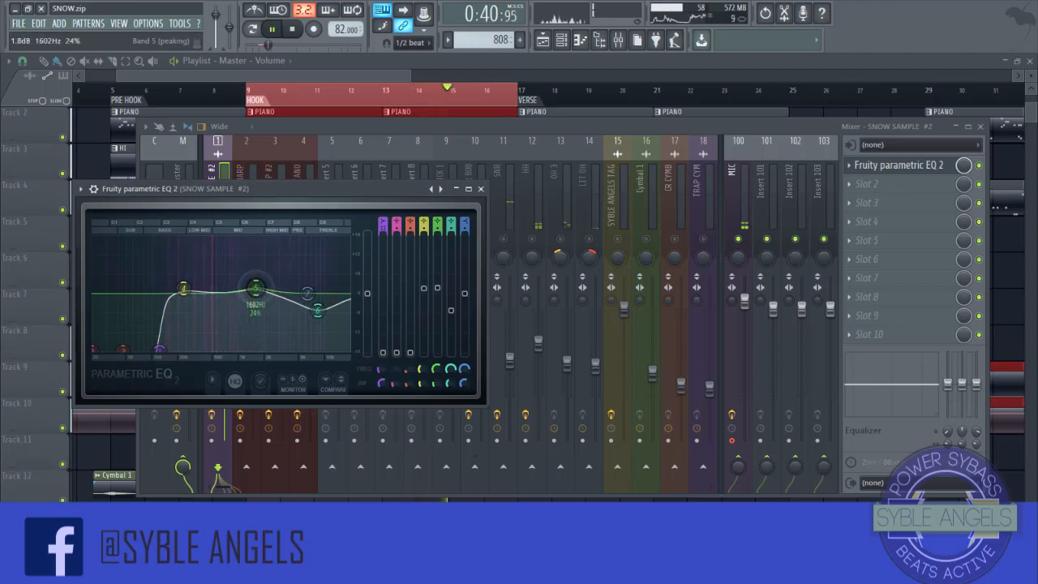
{"action": "left_click_drag", "start_coordinate": [316, 308], "coordinate": [318, 311]}
{"action": "key", "text": "space"}
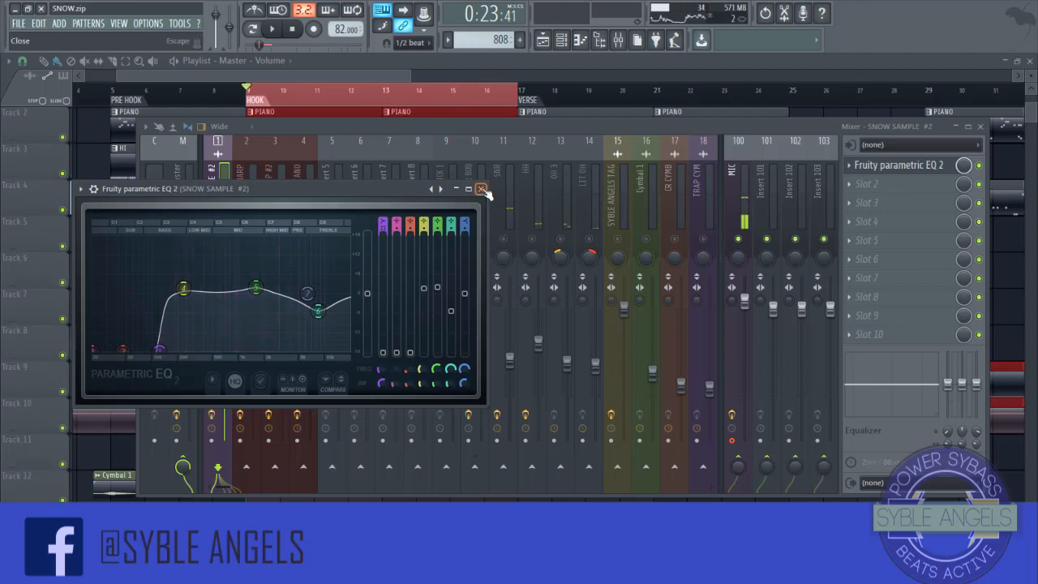
- Copy the slot 1 equalizer with its settings into slots 2 and 3, and close all three EQ windows
{"action": "left_click", "coordinate": [849, 166]}
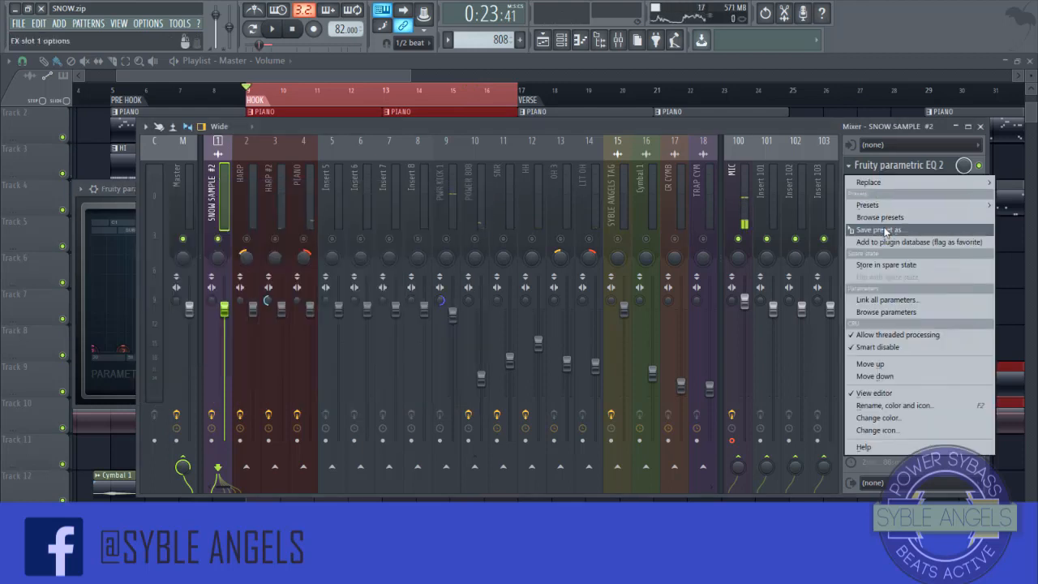
{"action": "left_click_drag", "start_coordinate": [880, 230], "coordinate": [893, 183]}
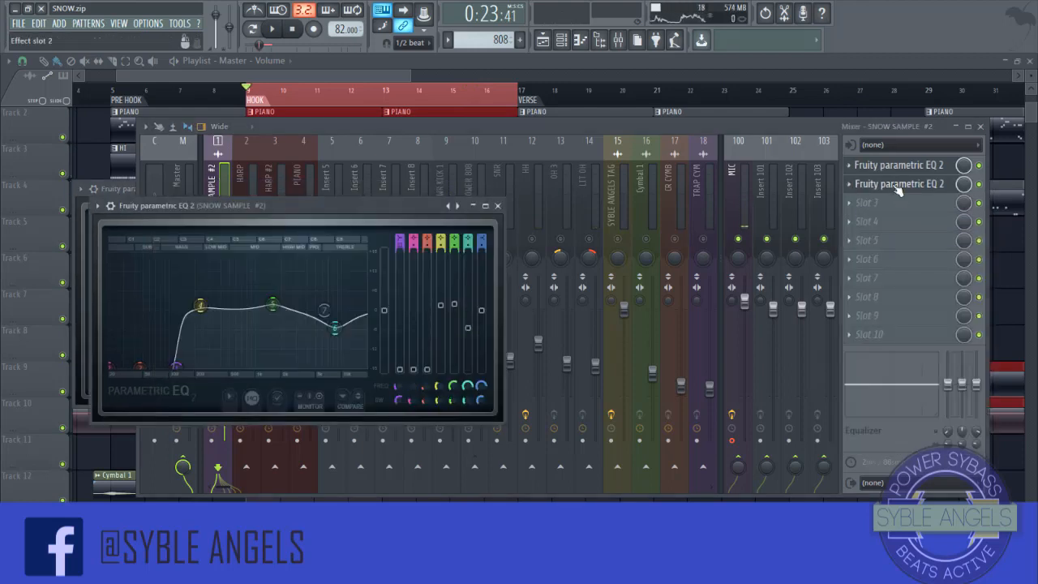
{"action": "left_click", "coordinate": [851, 188]}
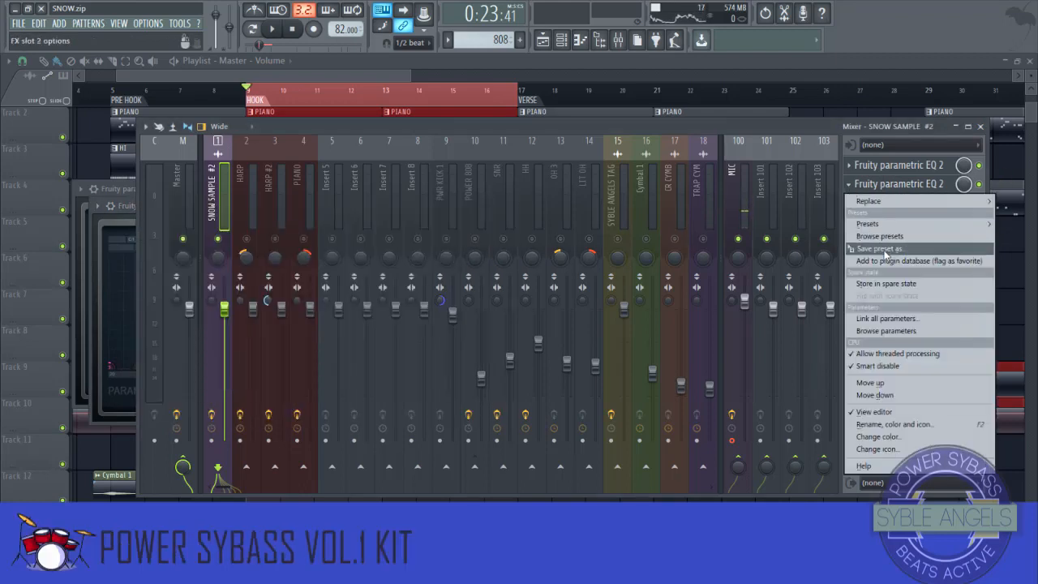
{"action": "left_click_drag", "start_coordinate": [885, 254], "coordinate": [891, 202]}
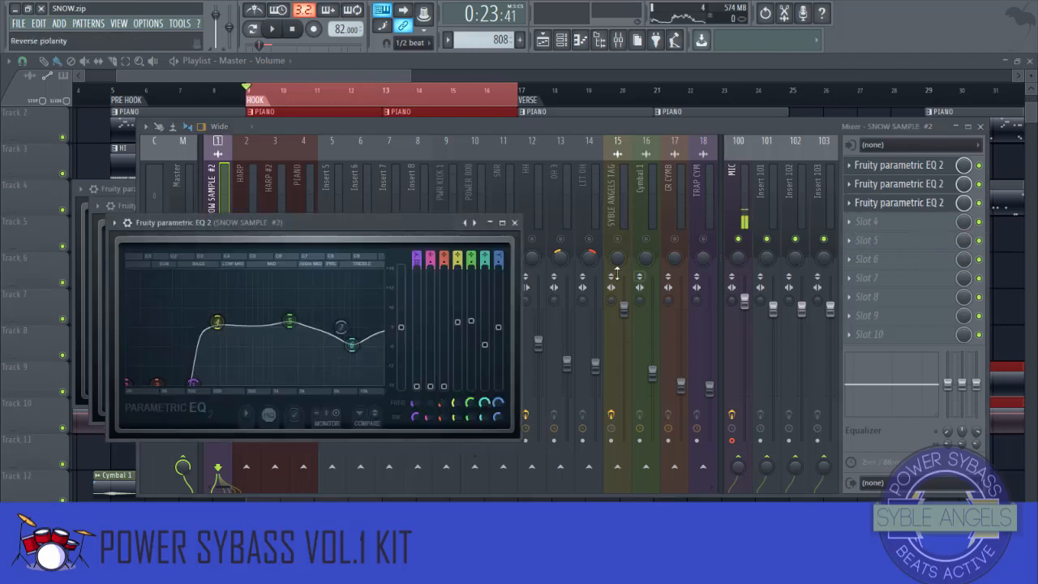
{"action": "left_click", "coordinate": [515, 222]}
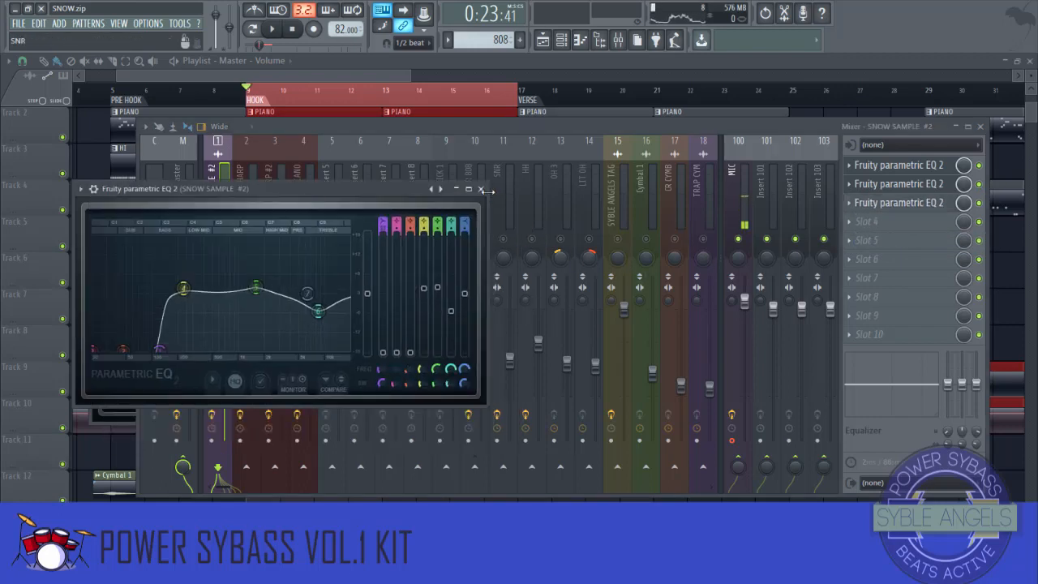
{"action": "left_click", "coordinate": [483, 190]}
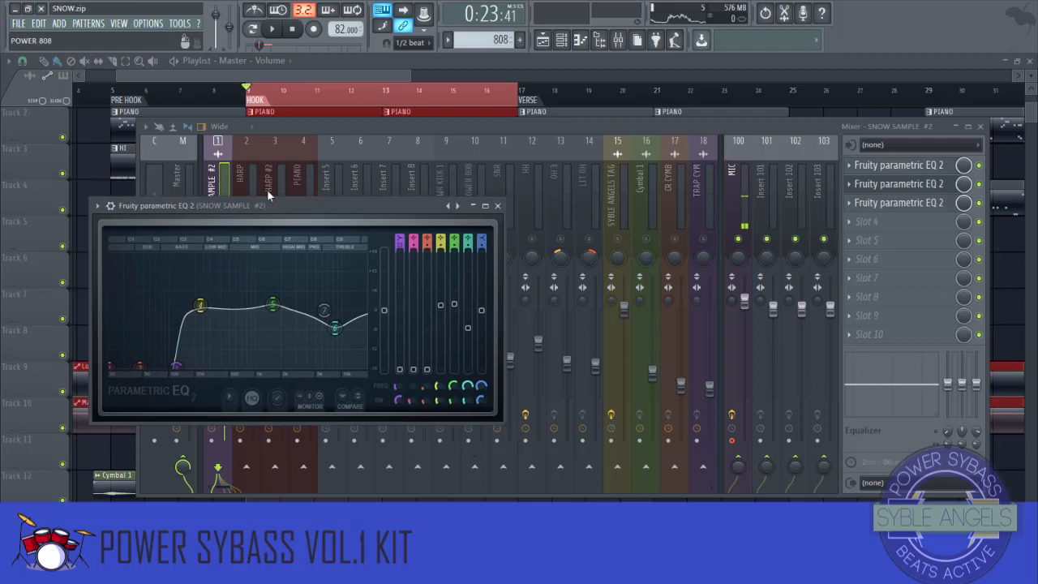
{"action": "left_click", "coordinate": [497, 205]}
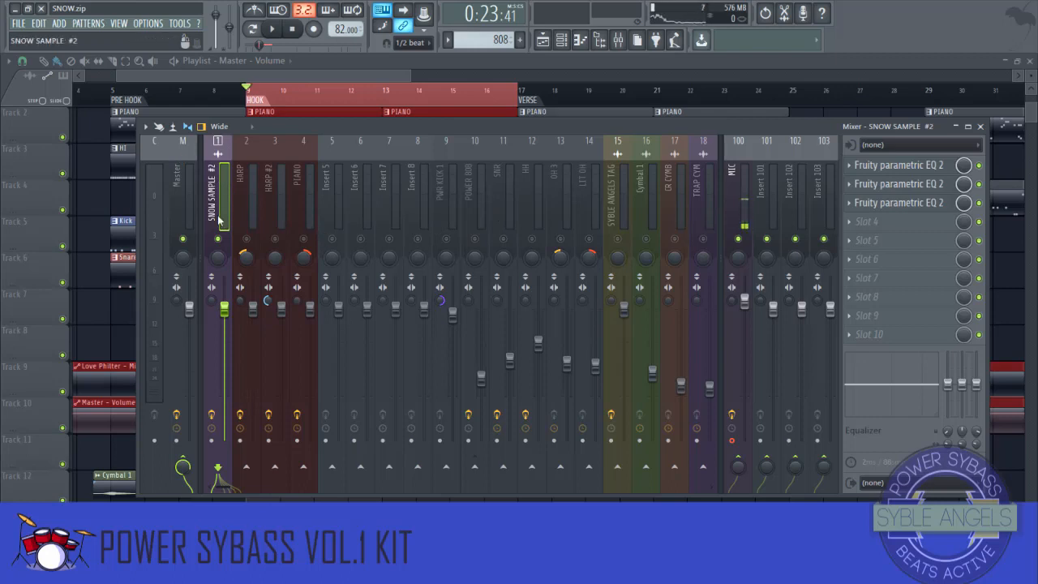
- Unmute the PWR KICK 1 and SNR tracks and, while playing the hook, lower the SNOW SAMPLE #2 fader to about -10.4 dB
{"action": "left_click", "coordinate": [503, 241]}
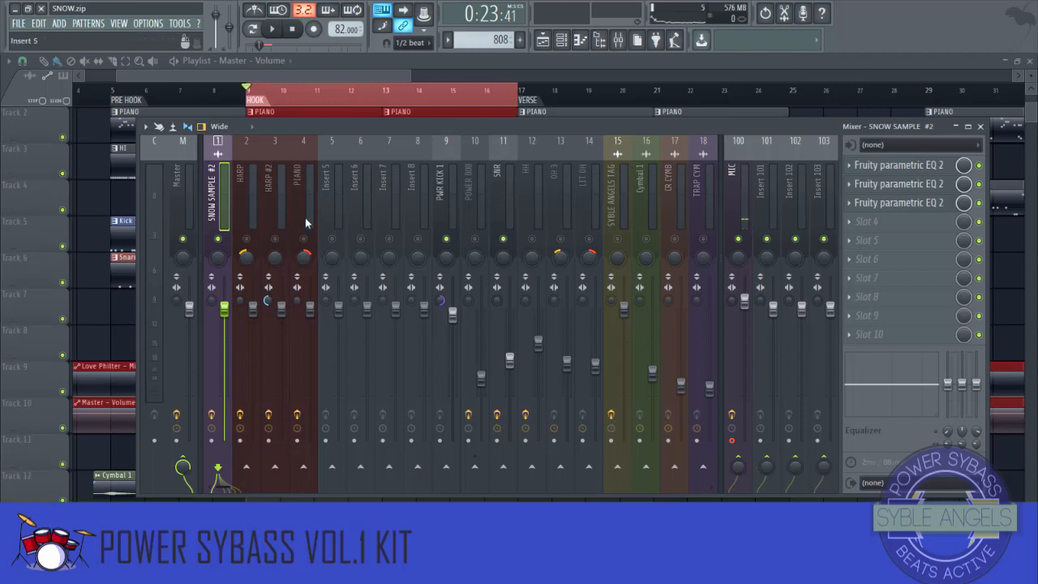
{"action": "key", "text": "space"}
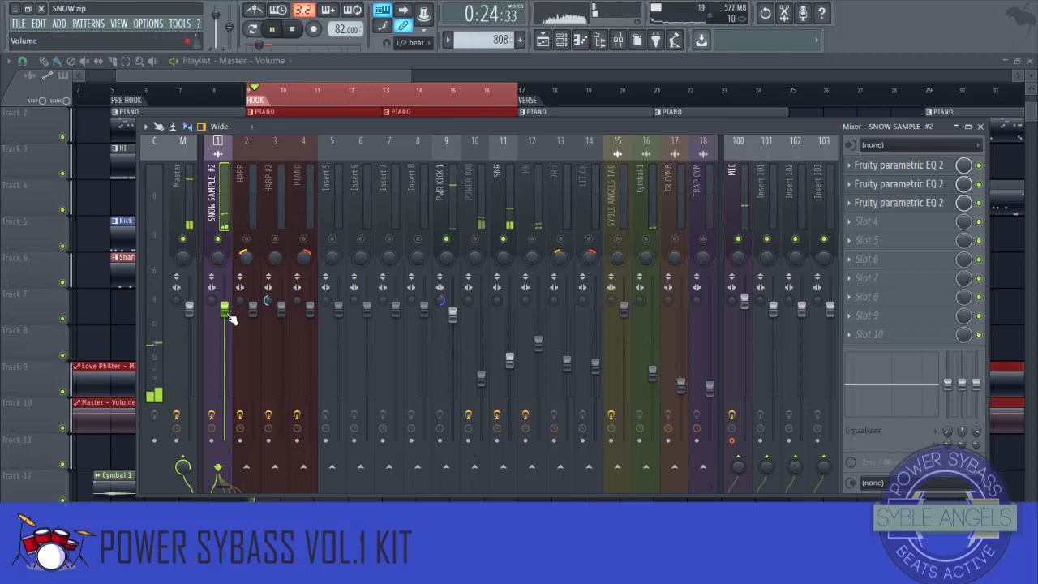
{"action": "left_click_drag", "start_coordinate": [225, 309], "coordinate": [225, 364]}
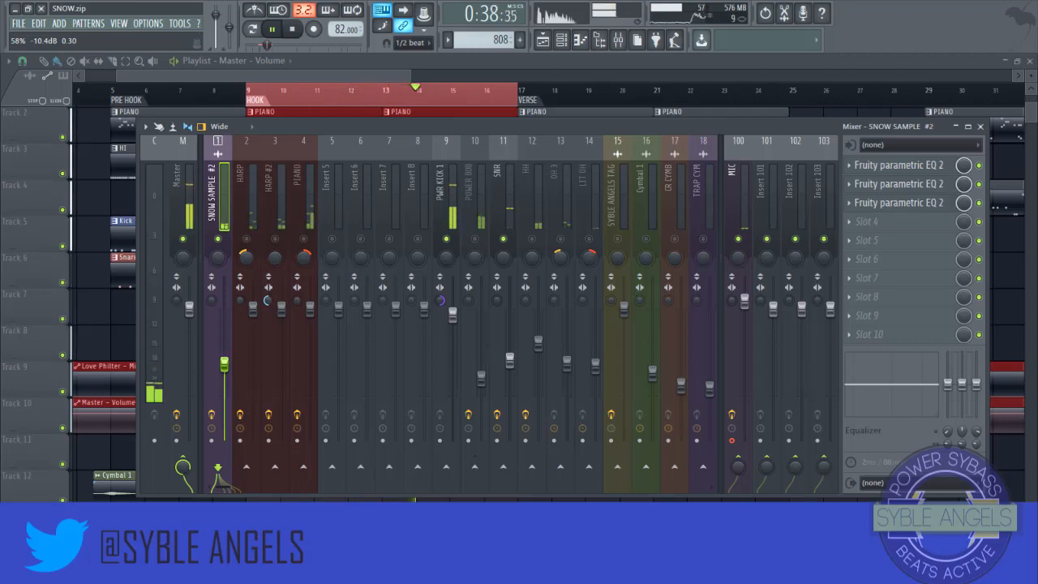
- Raise the SNOW SAMPLE #2 fader to about -9.8 dB and stop playback
{"action": "scroll", "coordinate": [232, 370], "scroll_direction": "up", "scroll_amount": 2}
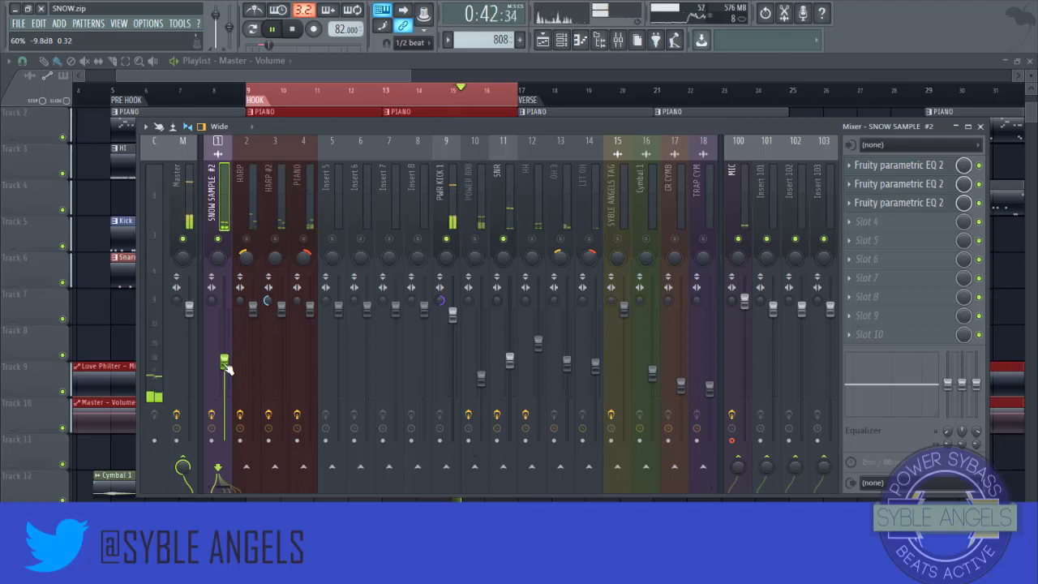
{"action": "key", "text": "space"}
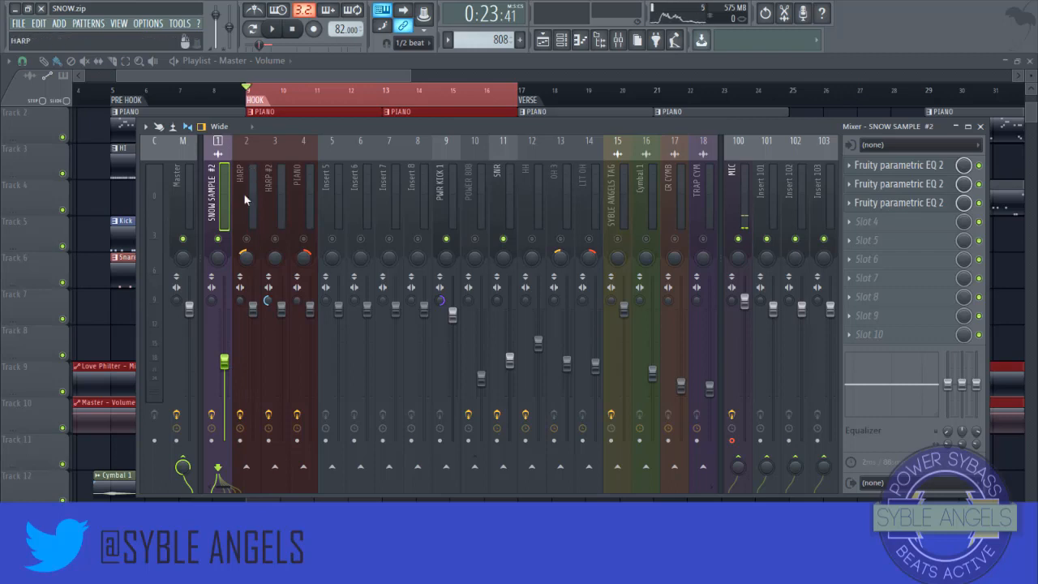
- Reset the panning of the HARP and PIANO tracks to center, and unmute HARP
{"action": "left_click", "coordinate": [254, 170]}
{"action": "right_click", "coordinate": [250, 266]}
{"action": "right_click", "coordinate": [243, 258]}
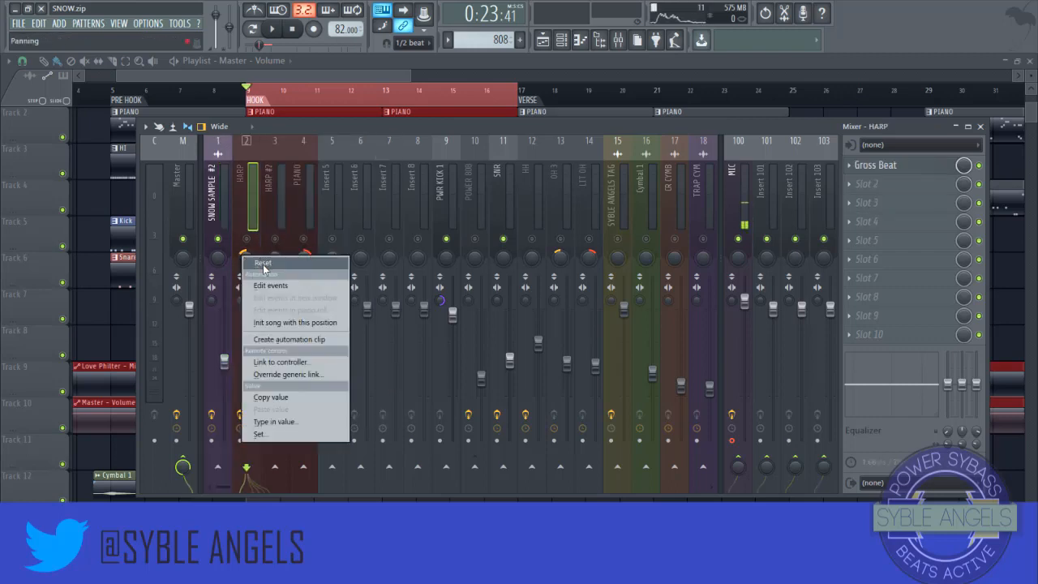
{"action": "left_click", "coordinate": [263, 266]}
{"action": "right_click", "coordinate": [304, 258]}
{"action": "left_click", "coordinate": [324, 267]}
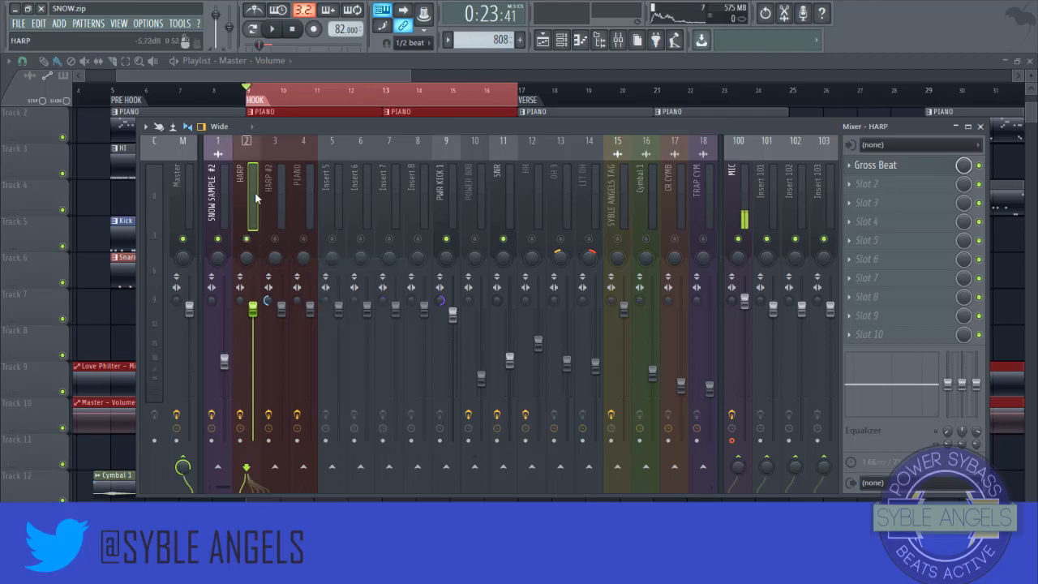
- Play the hook with the harp included, and move the mixer window slightly up over the playlist
{"action": "key", "text": "space"}
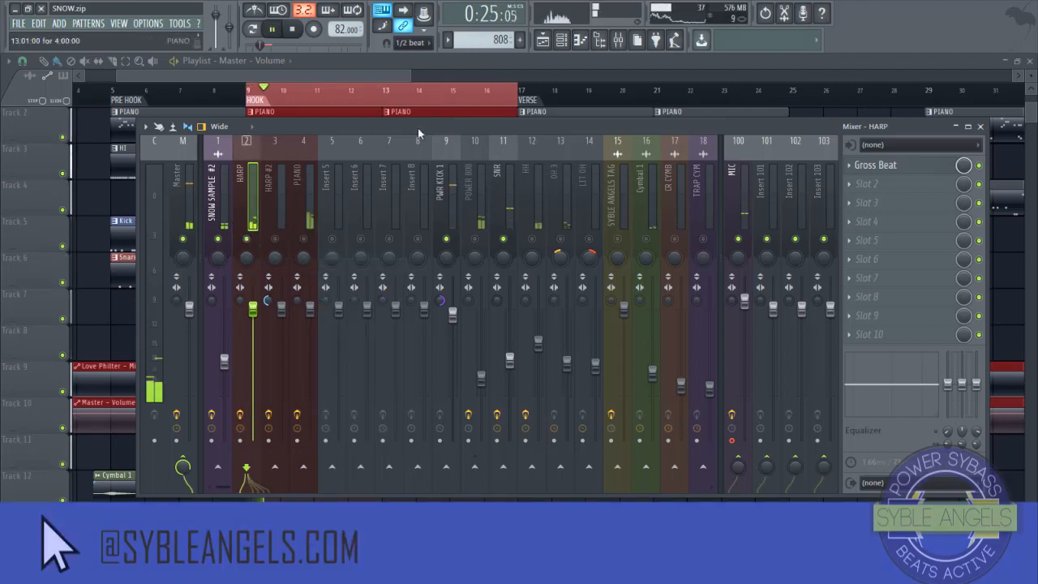
{"action": "left_click_drag", "start_coordinate": [418, 128], "coordinate": [413, 219]}
{"action": "left_click_drag", "start_coordinate": [413, 177], "coordinate": [413, 107]}
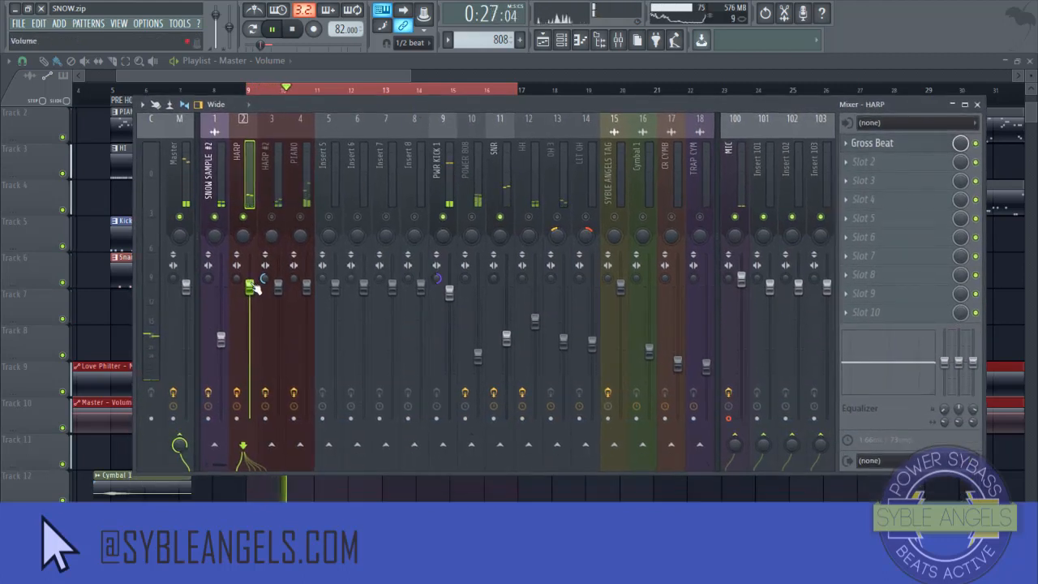
{"action": "key", "text": "space"}
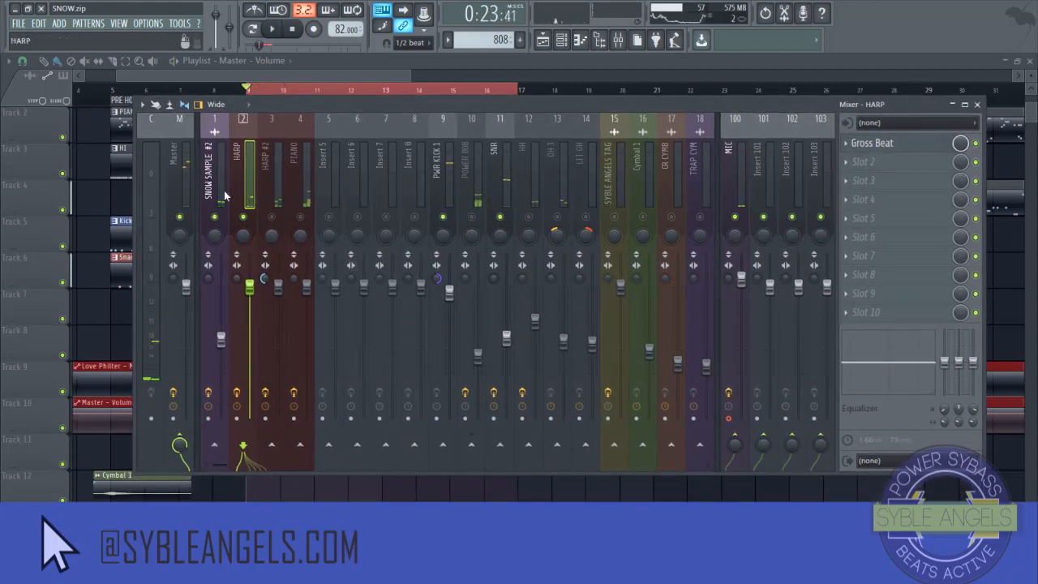
- Lower the low-shelf band of SNOW SAMPLE #2's built-in mixer equalizer to -18 dB at 90 Hz
{"action": "left_click", "coordinate": [217, 185]}
{"action": "left_click_drag", "start_coordinate": [945, 362], "coordinate": [944, 394]}
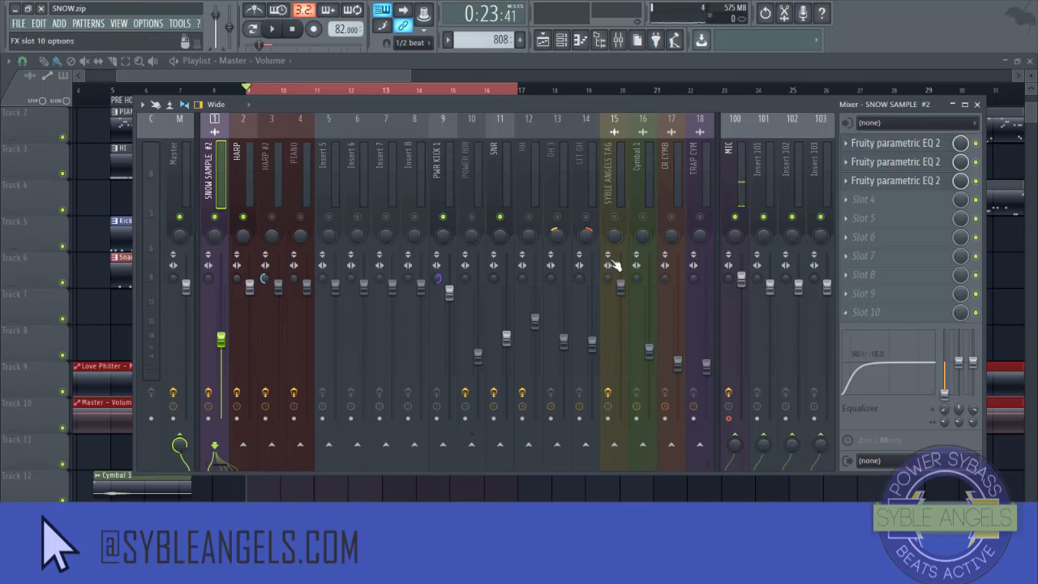
- Lower the HARP fader to about -7.3 dB while the hook plays
{"action": "left_click", "coordinate": [247, 180]}
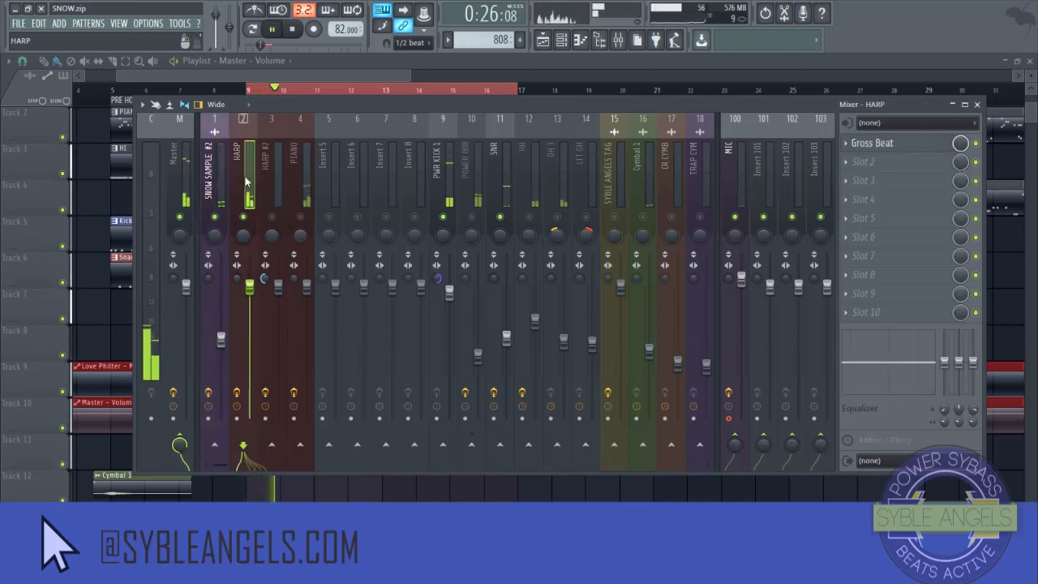
{"action": "left_click_drag", "start_coordinate": [250, 287], "coordinate": [249, 327]}
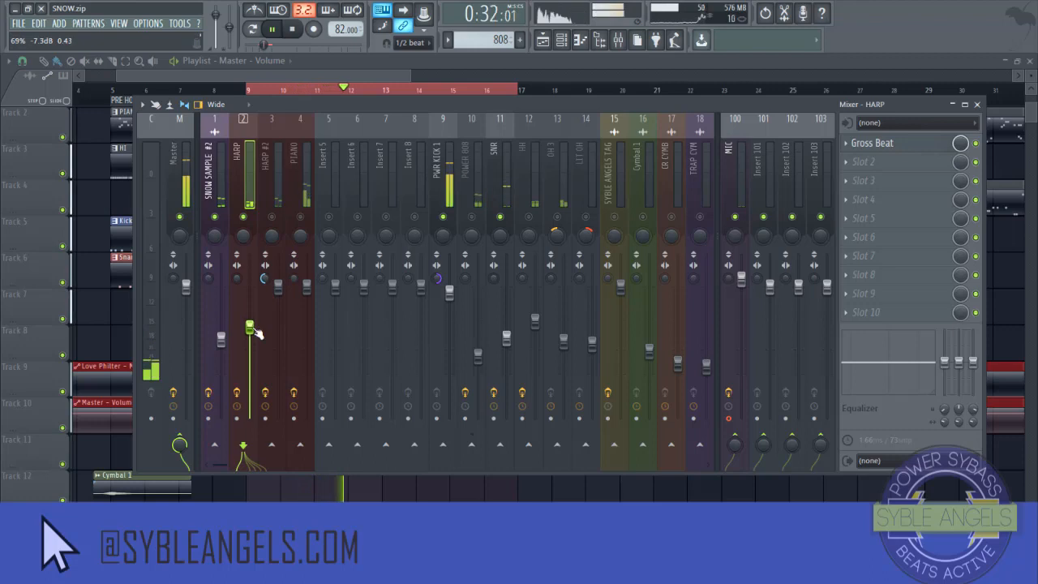
{"action": "key", "text": "space"}
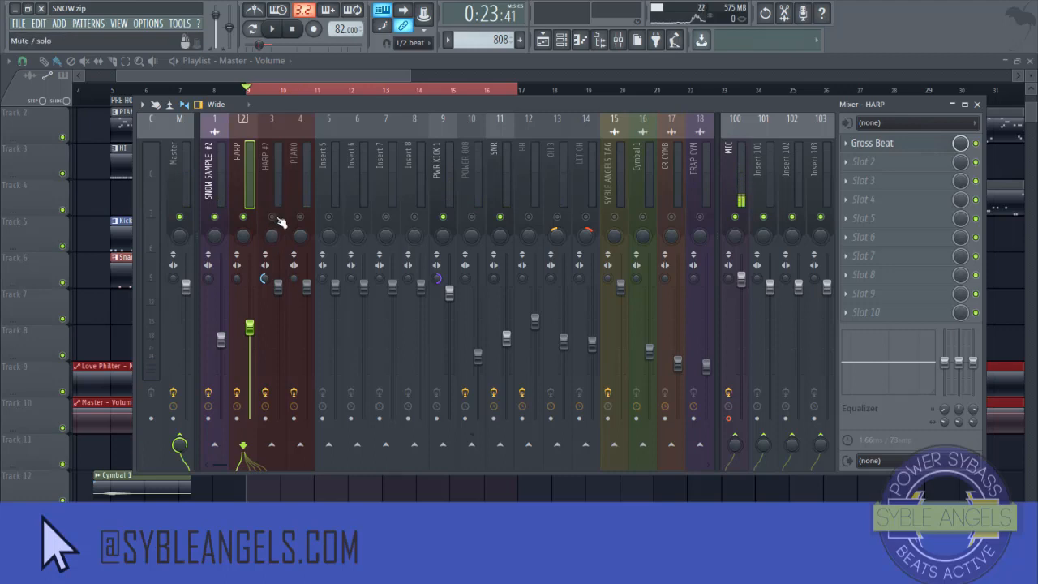
- Unmute HARP #2 with a lowered fader, and pan it 31% right with HARP opposite to the left
{"action": "key", "text": "space"}
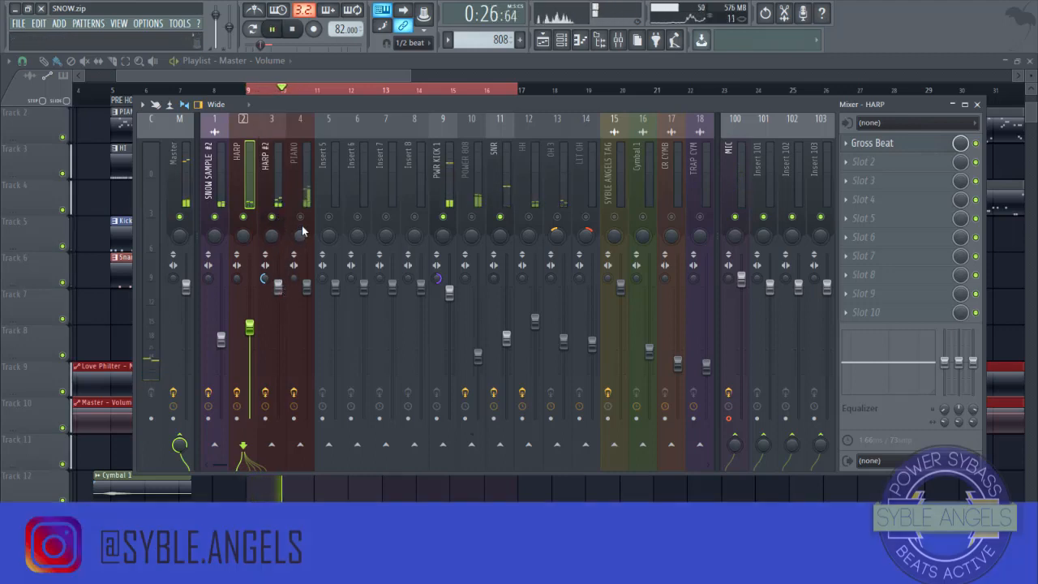
{"action": "left_click_drag", "start_coordinate": [279, 287], "coordinate": [278, 317]}
{"action": "key", "text": "space"}
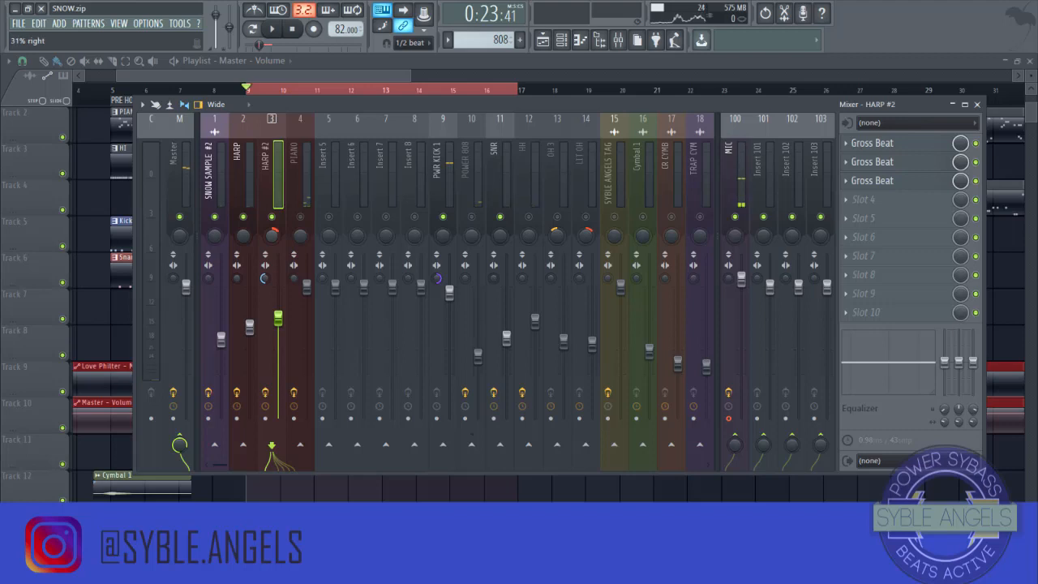
{"action": "left_click_drag", "start_coordinate": [252, 235], "coordinate": [251, 237]}
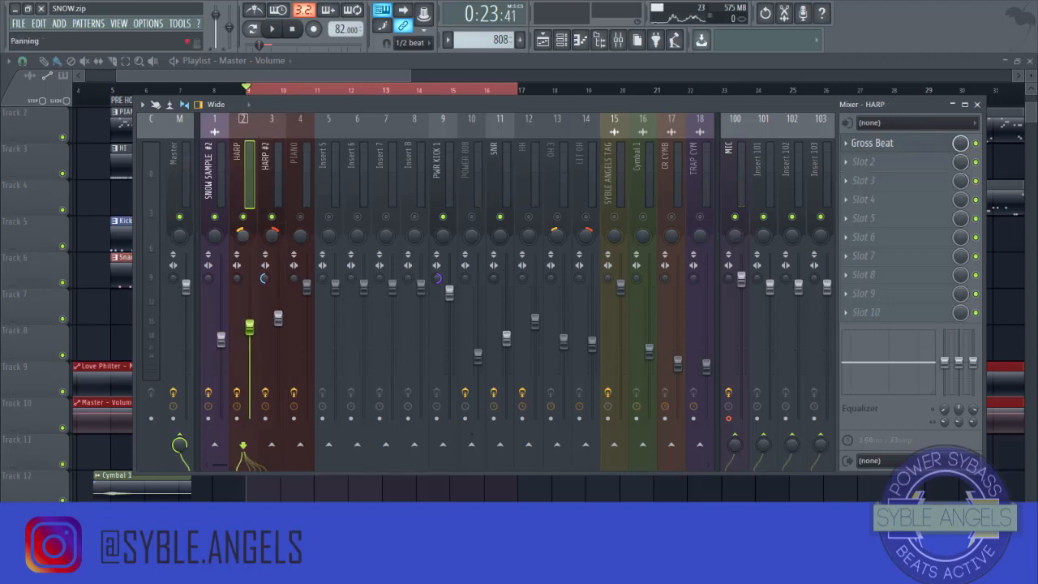
- Unmute the PIANO track and, while playing the hook, set its fader to about -8.6 dB
{"action": "left_click", "coordinate": [298, 203]}
{"action": "key", "text": "space"}
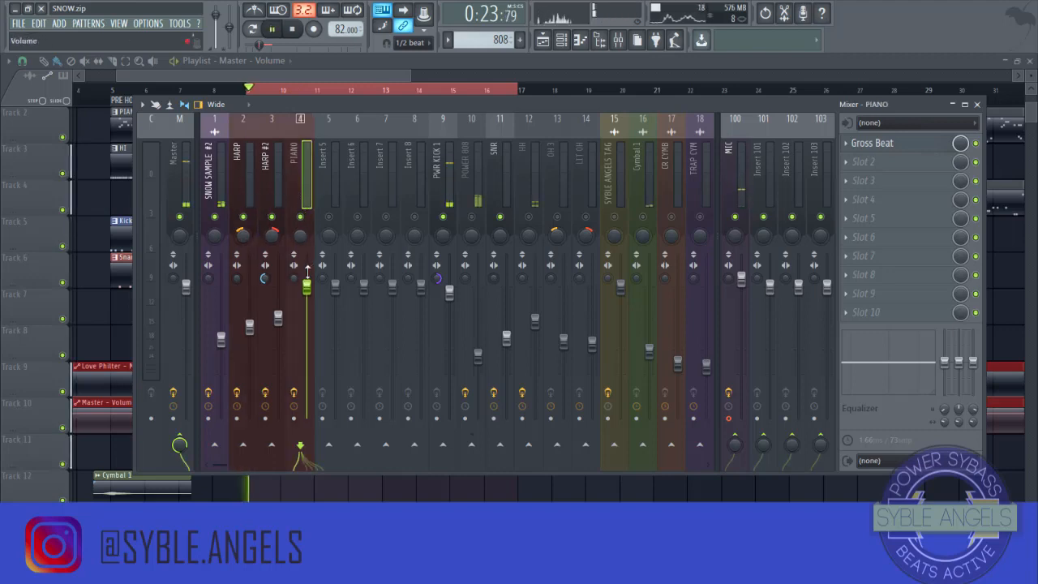
{"action": "left_click_drag", "start_coordinate": [309, 287], "coordinate": [309, 342]}
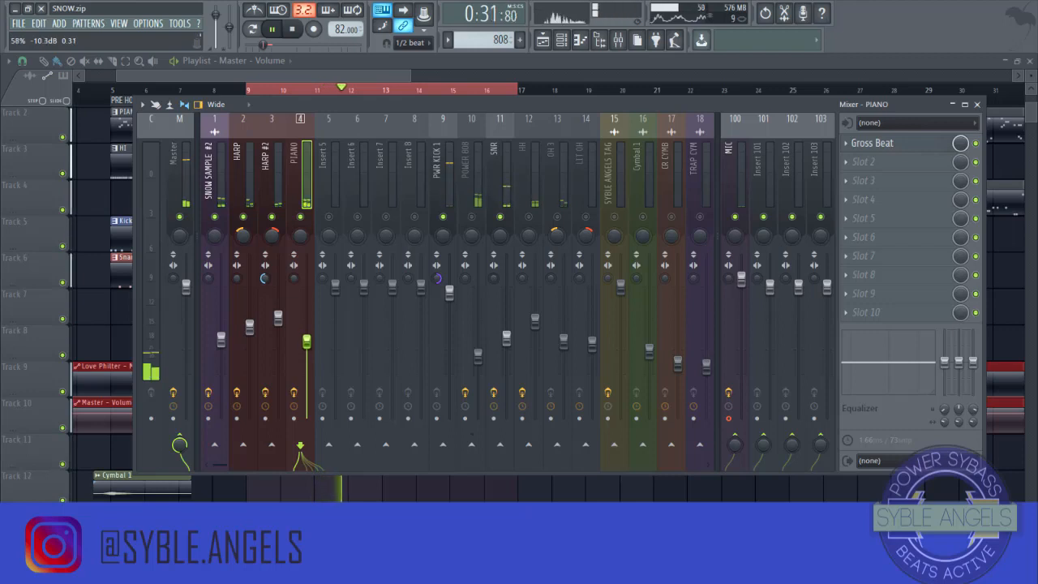
{"action": "left_click_drag", "start_coordinate": [306, 343], "coordinate": [307, 333]}
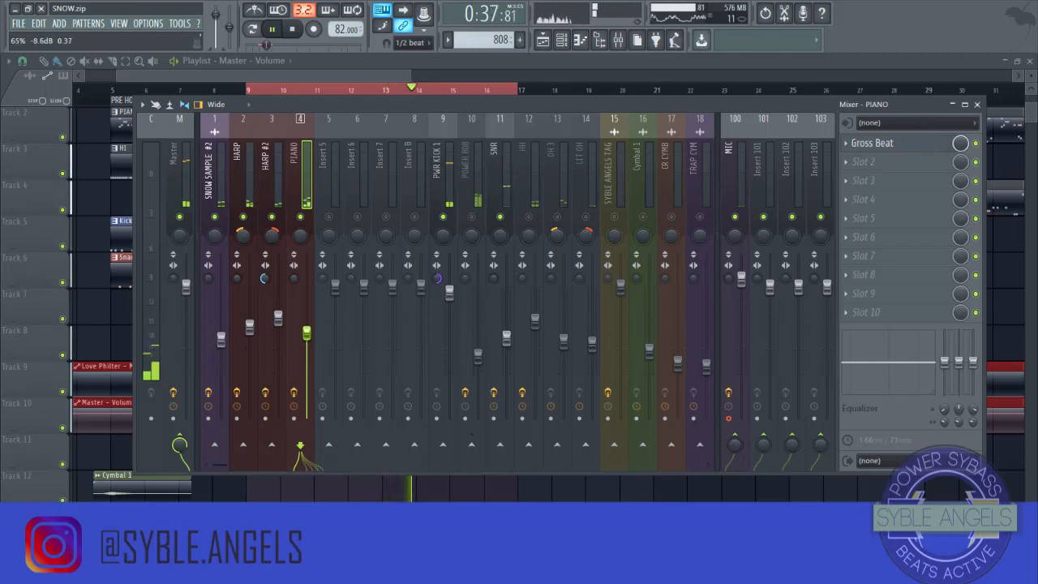
{"action": "key", "text": "space"}
- Increase stereo separation on PIANO, HARP #2 (56% separated) and HARP, and lower the PIANO fader slightly during playback
{"action": "left_click_drag", "start_coordinate": [293, 280], "coordinate": [265, 263]}
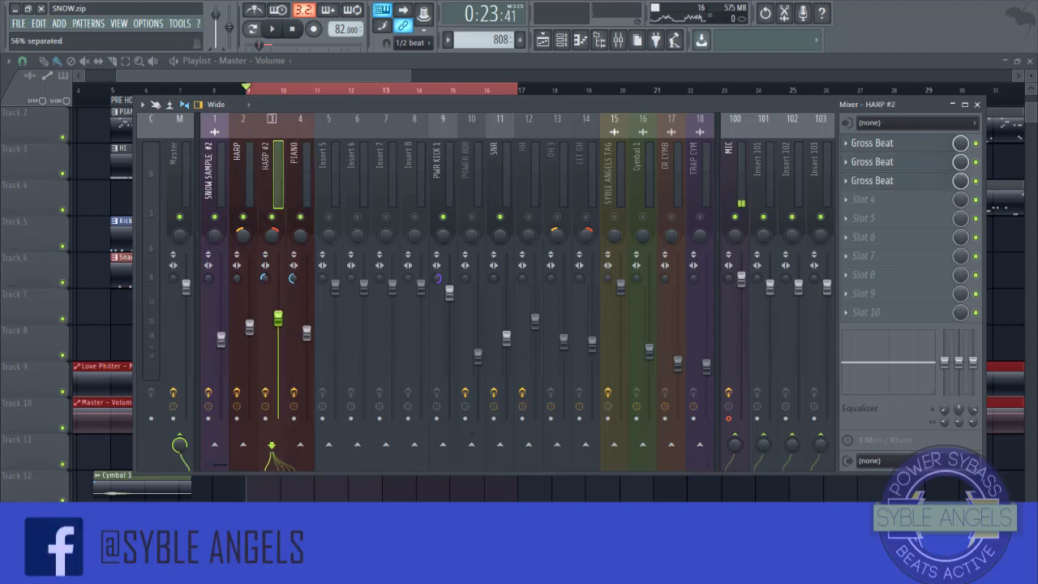
{"action": "left_click", "coordinate": [242, 280]}
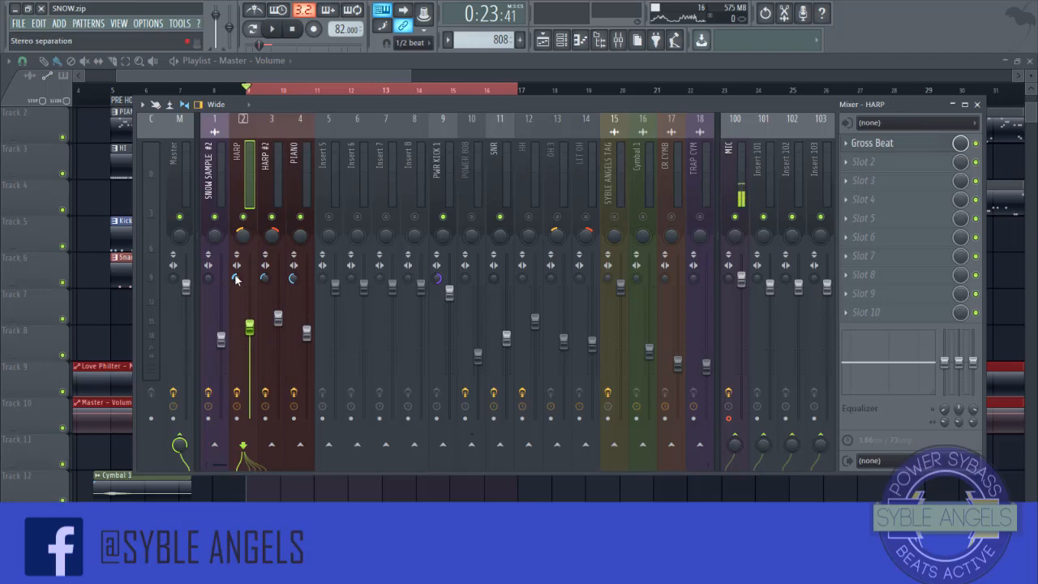
{"action": "key", "text": "space"}
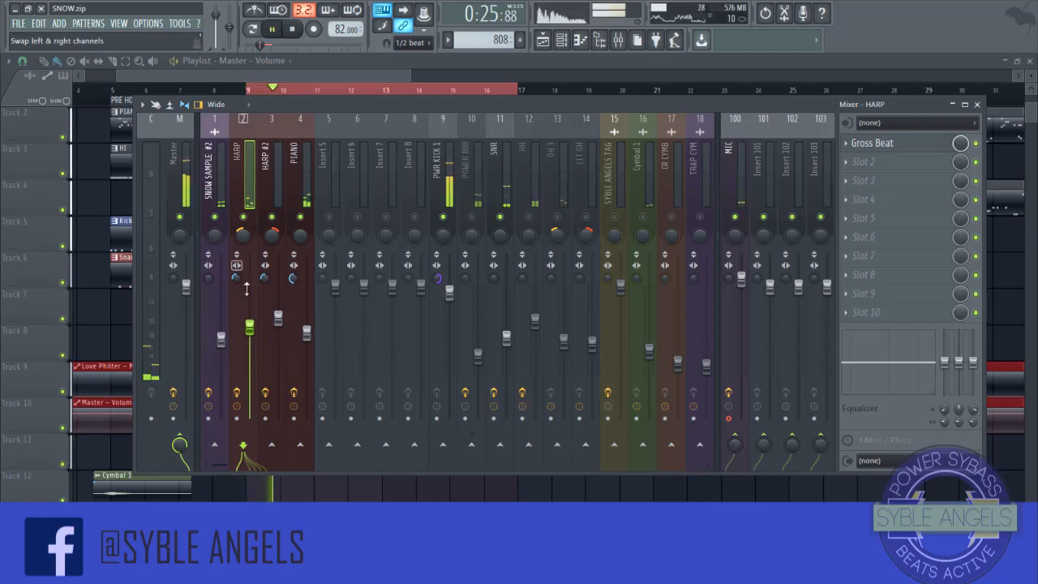
{"action": "left_click_drag", "start_coordinate": [307, 333], "coordinate": [306, 340]}
{"action": "key", "text": "space"}
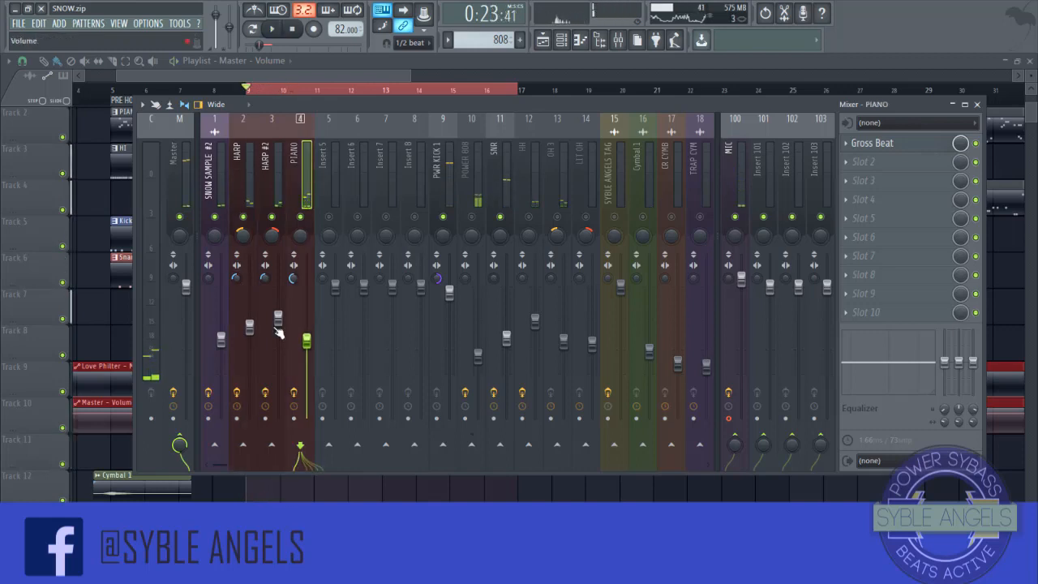
- Lower the HARP, HARP #2 and PIANO faders together until HARP #2 sits at about -13.6 dB, checking against playback
{"action": "left_click", "coordinate": [251, 190], "text": "ctrl"}
{"action": "left_click", "coordinate": [274, 180], "text": "ctrl"}
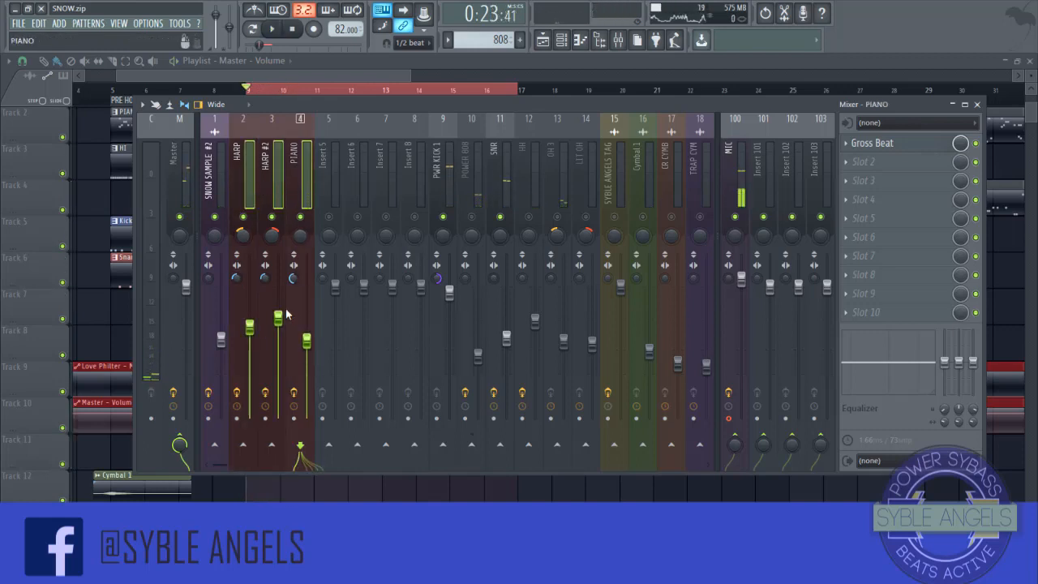
{"action": "left_click_drag", "start_coordinate": [285, 313], "coordinate": [286, 317]}
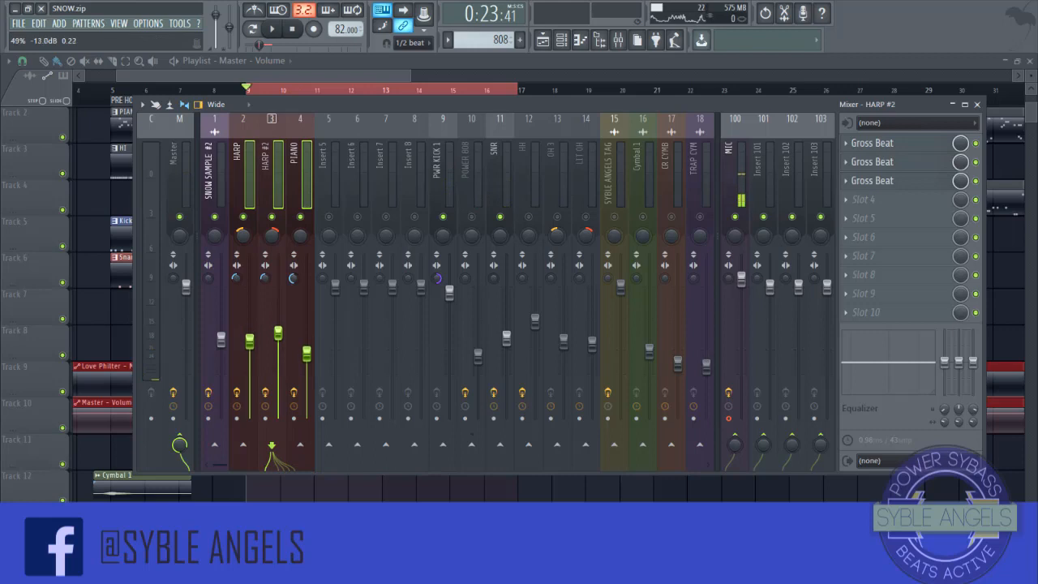
{"action": "key", "text": "space"}
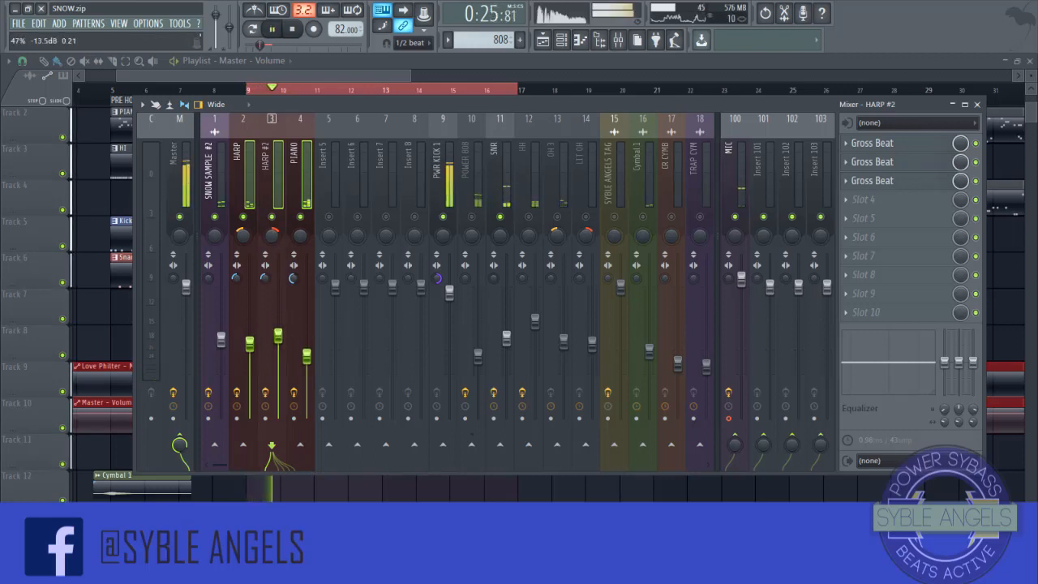
{"action": "key", "text": "space"}
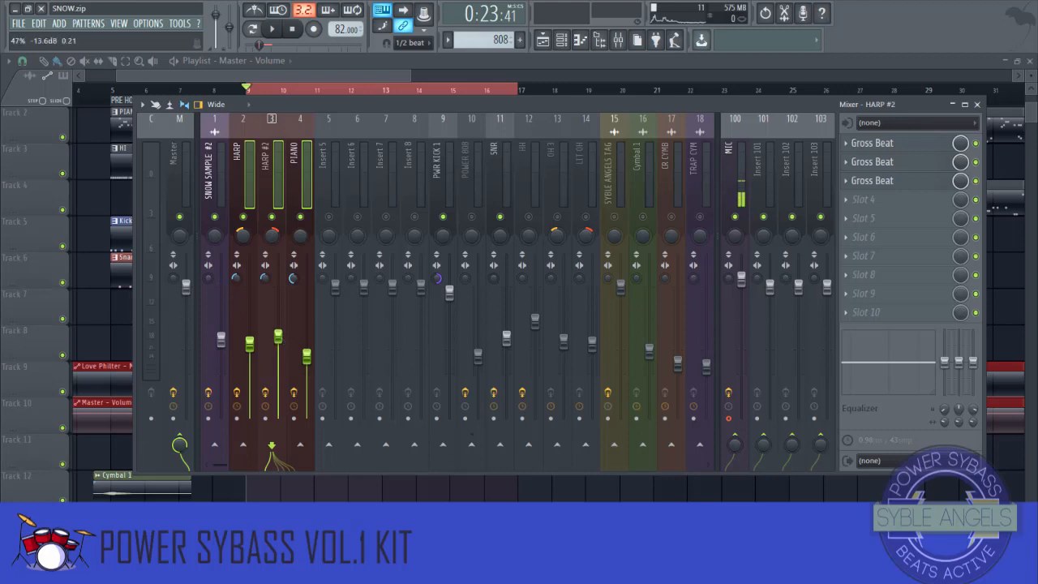
- Lower the built-in low-shelf EQ band to -18 dB on HARP and HARP #2, and select the PIANO track
{"action": "left_click", "coordinate": [305, 193]}
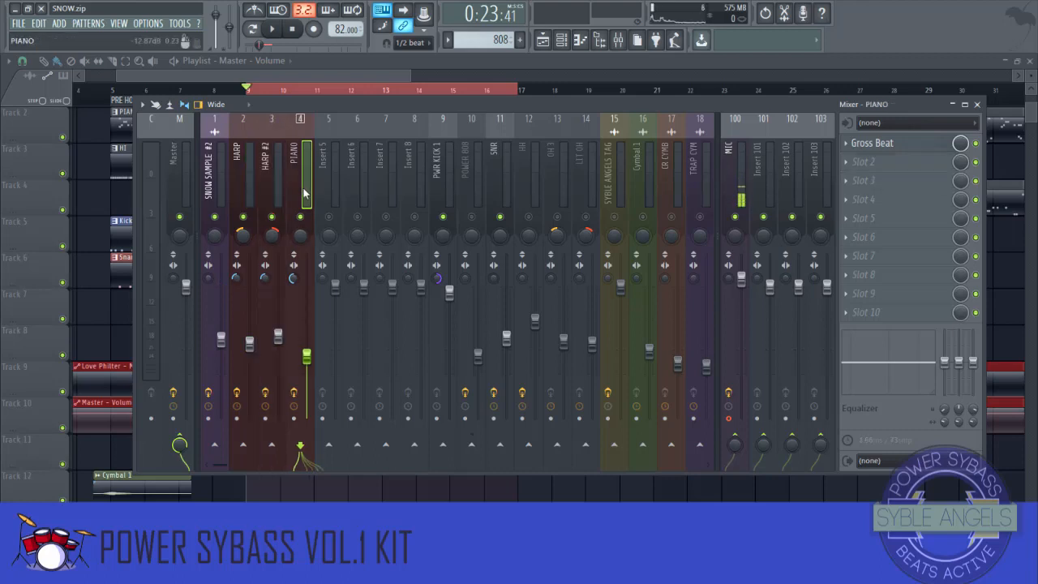
{"action": "left_click", "coordinate": [247, 195]}
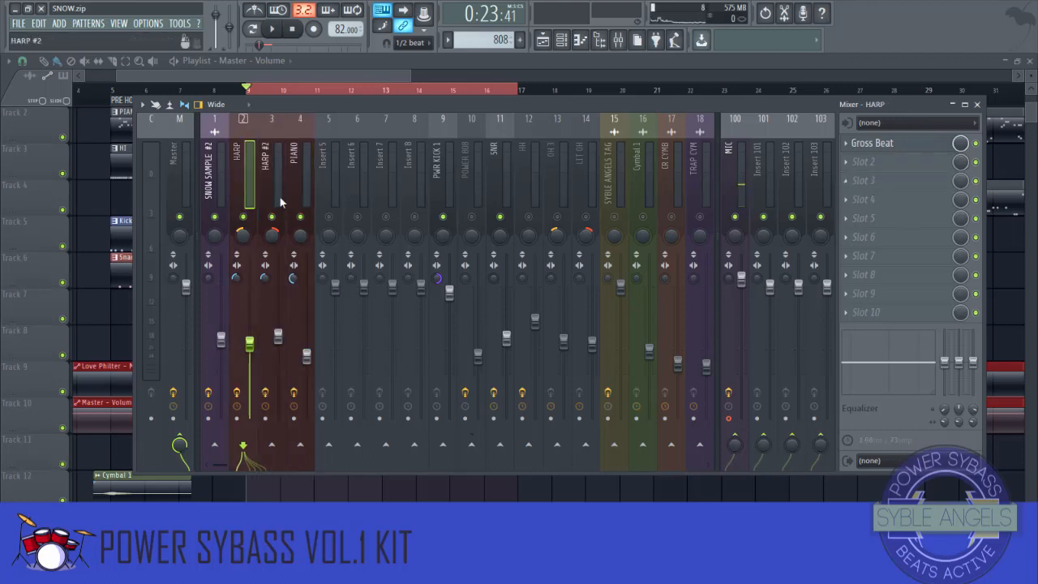
{"action": "left_click_drag", "start_coordinate": [945, 362], "coordinate": [944, 394]}
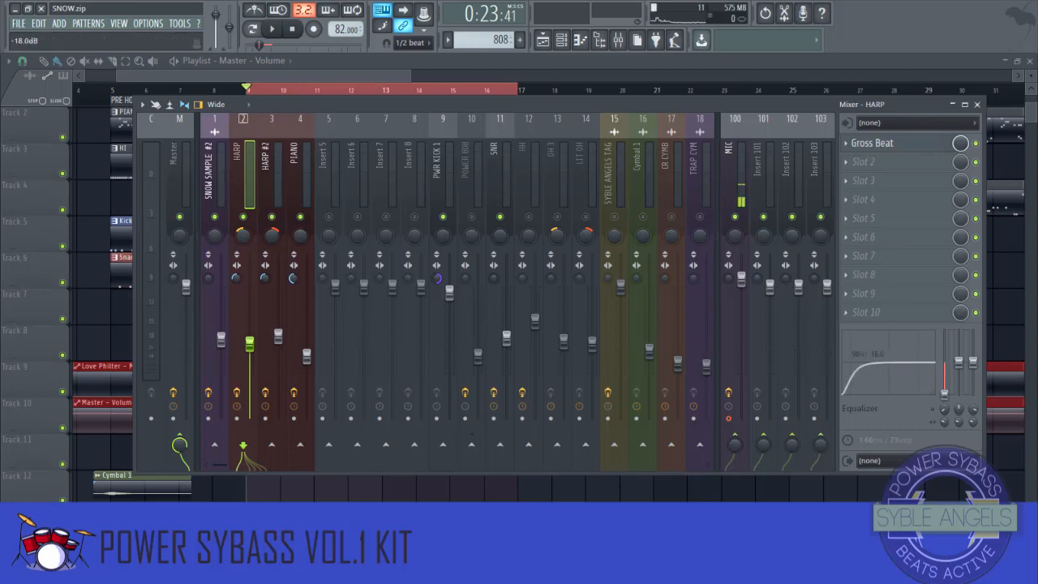
{"action": "left_click", "coordinate": [265, 167]}
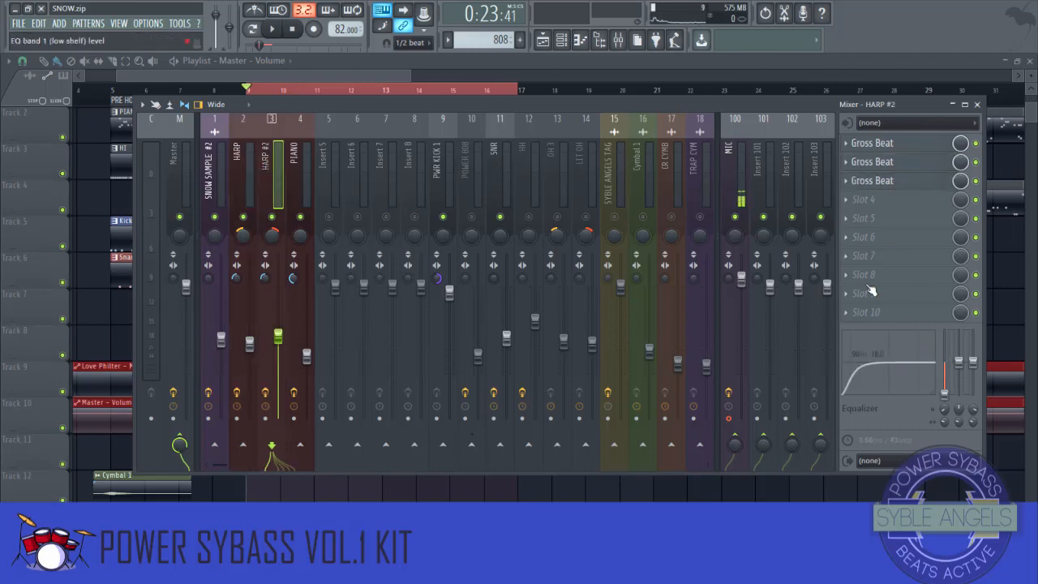
{"action": "left_click", "coordinate": [300, 166]}
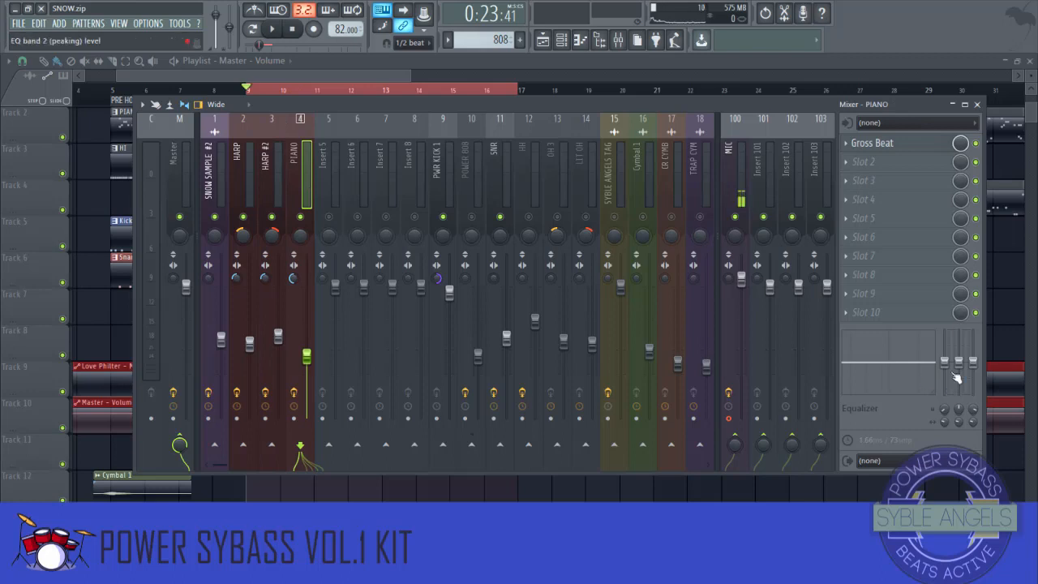
- Solo the HARP track, start playback, and load Fruity Parametric EQ 2 into its second effect slot
{"action": "right_click", "coordinate": [238, 168]}
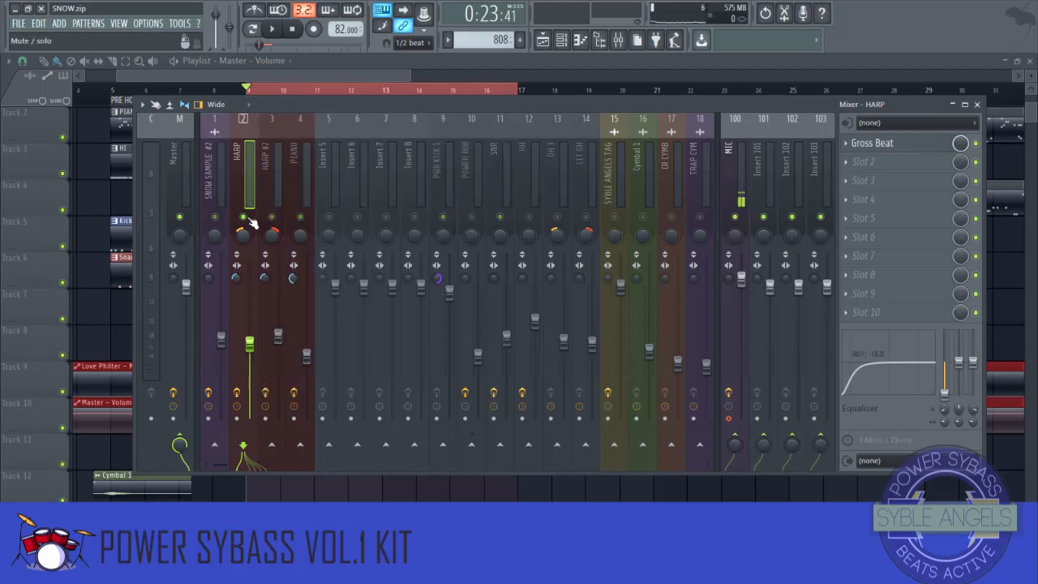
{"action": "key", "text": "space"}
{"action": "left_click", "coordinate": [846, 167]}
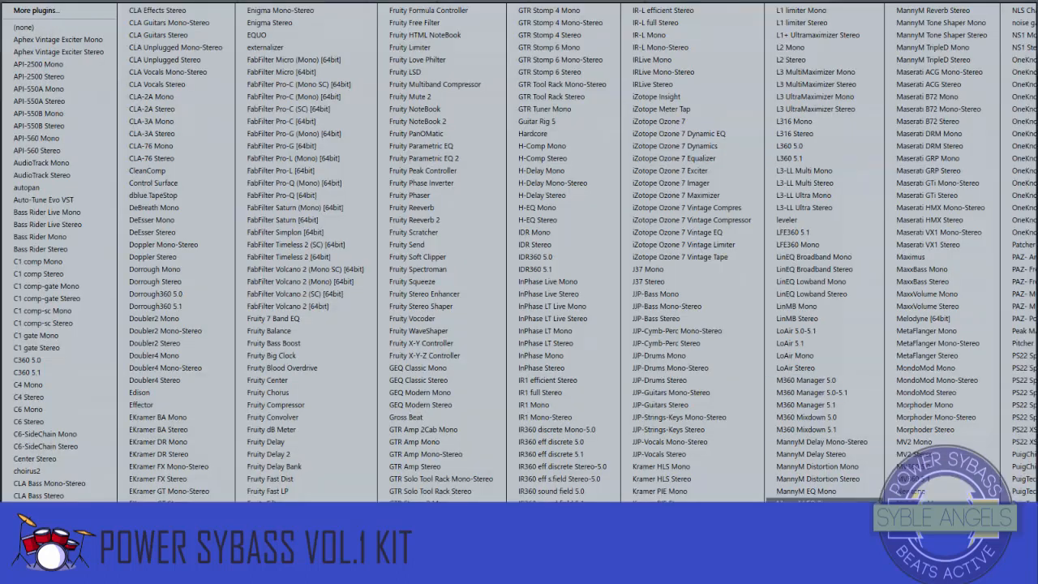
{"action": "scroll", "coordinate": [799, 435], "scroll_direction": "down", "scroll_amount": 5}
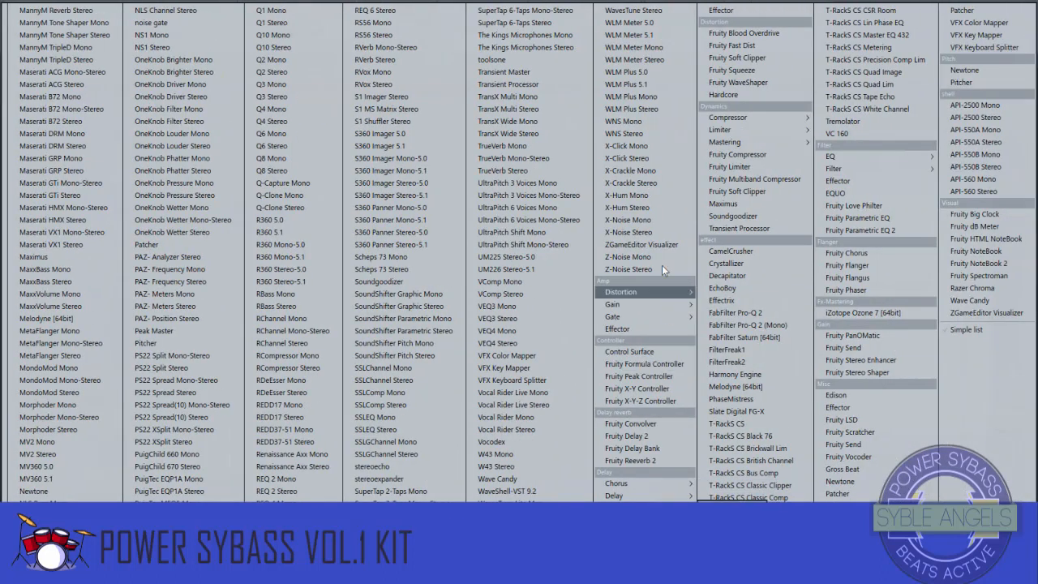
{"action": "left_click", "coordinate": [875, 233]}
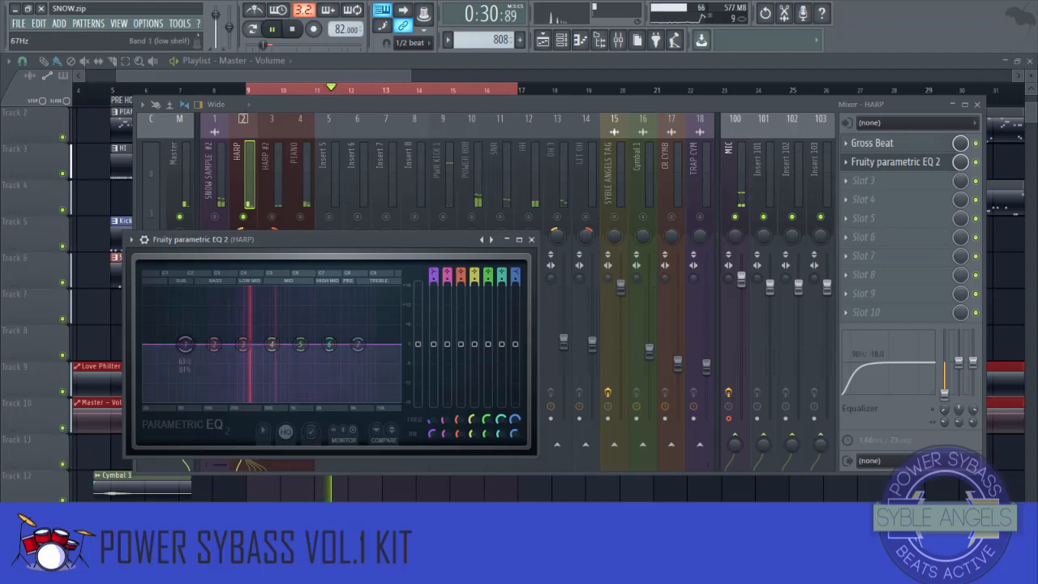
- Shape HARP's EQ by cutting bands 1 to 3 to -18 dB in the lows, boosting band 5 slightly and cutting band 7 near 13 kHz
{"action": "left_click_drag", "start_coordinate": [186, 344], "coordinate": [201, 398]}
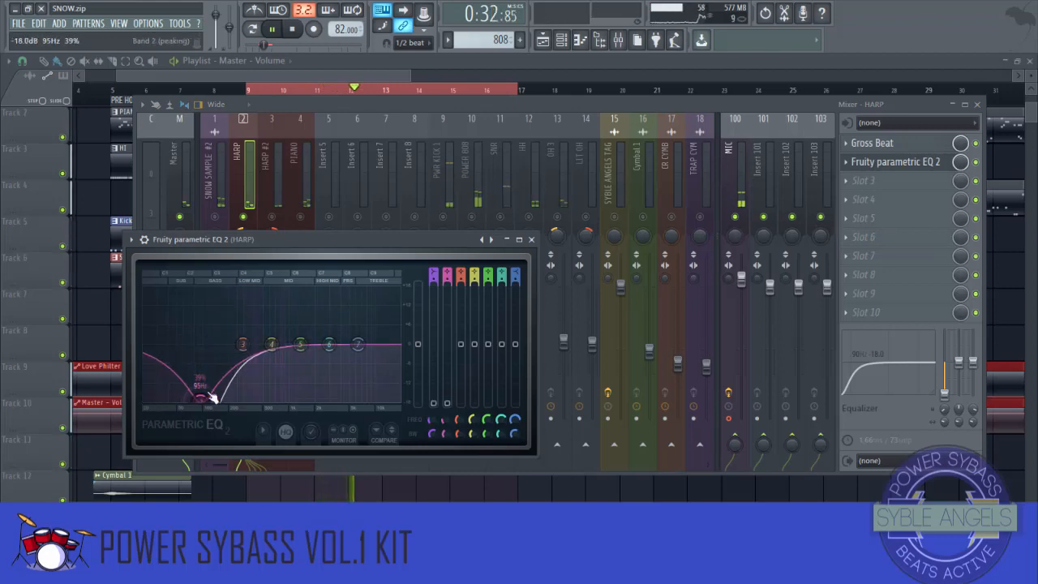
{"action": "left_click_drag", "start_coordinate": [243, 344], "coordinate": [212, 400]}
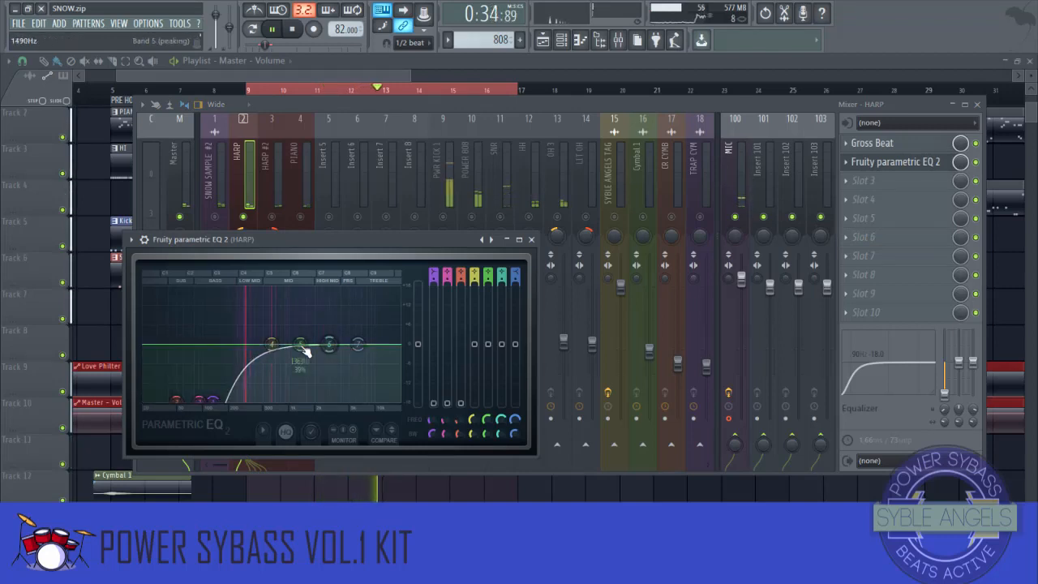
{"action": "left_click_drag", "start_coordinate": [303, 347], "coordinate": [281, 331]}
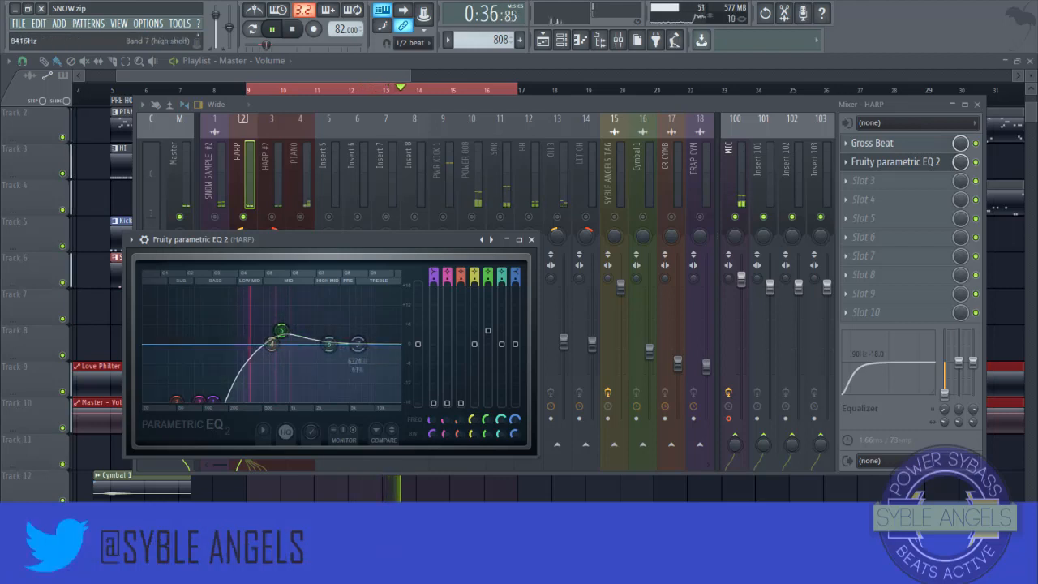
{"action": "left_click_drag", "start_coordinate": [358, 344], "coordinate": [386, 399]}
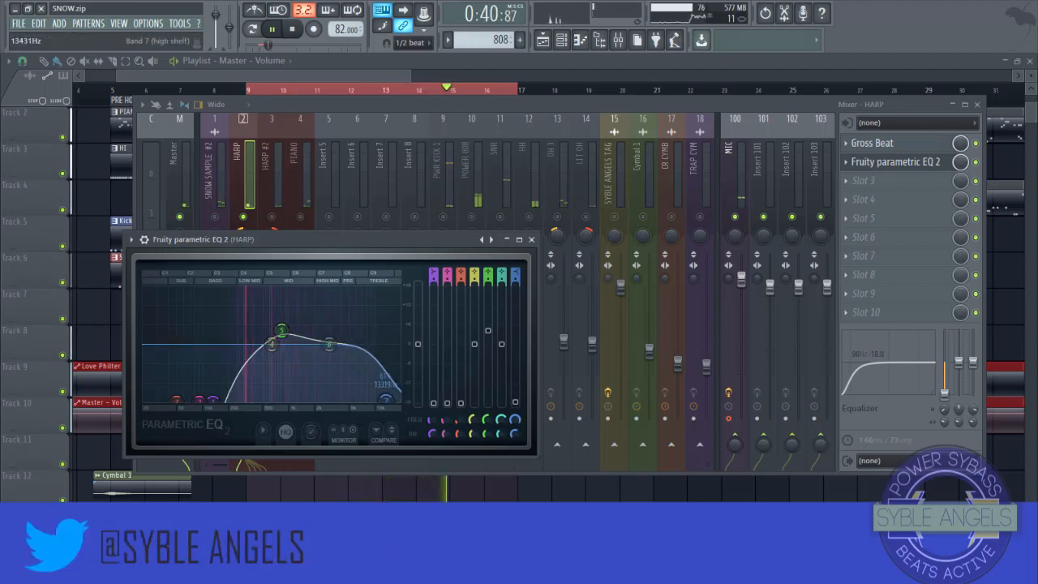
{"action": "left_click", "coordinate": [532, 241]}
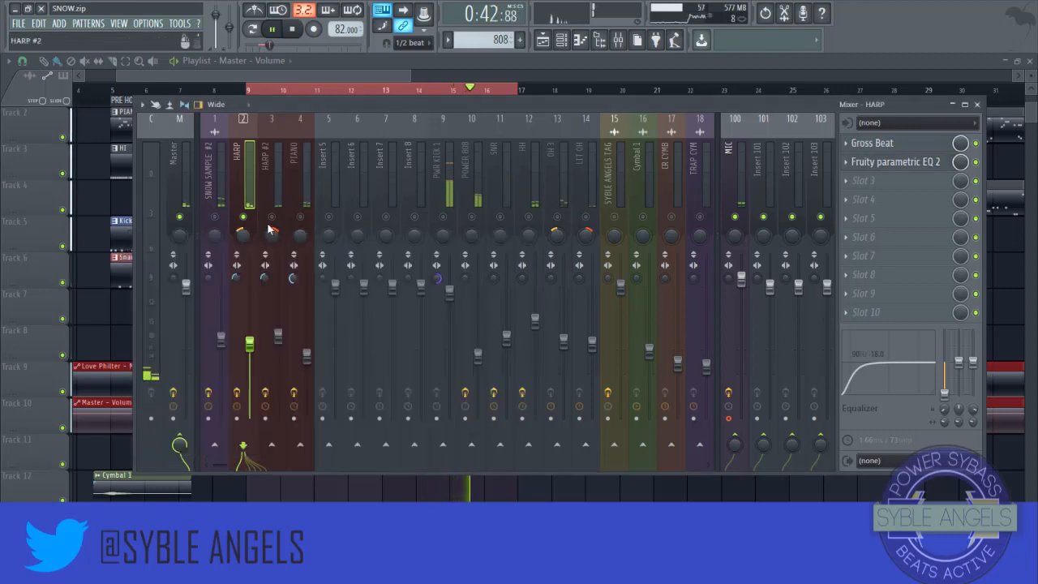
- Stop playback, unmute HARP #2 and copy HARP's Fruity Parametric EQ 2 with its settings onto the HARP #2 track
{"action": "key", "text": "space"}
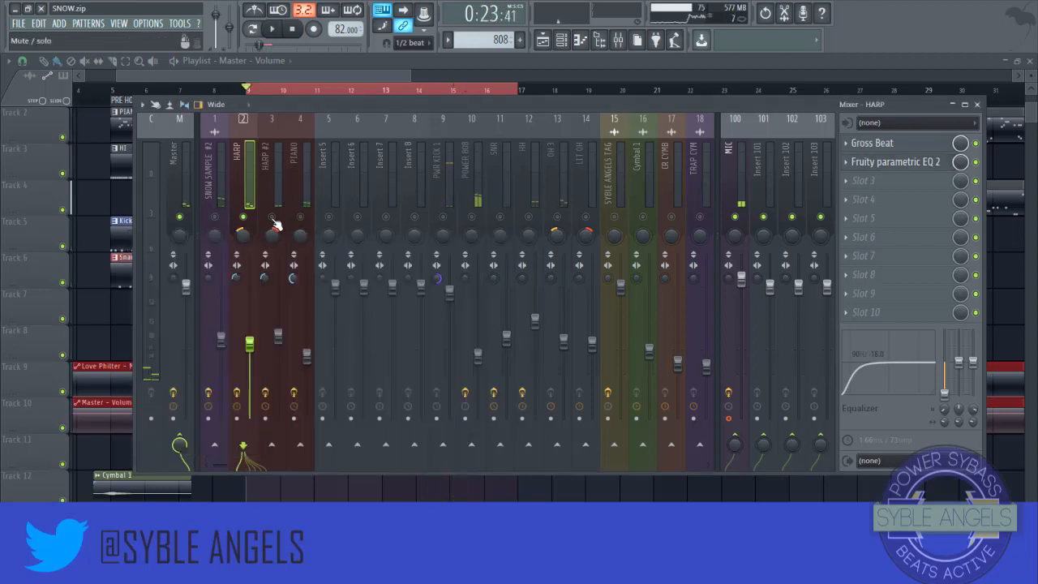
{"action": "left_click", "coordinate": [271, 217]}
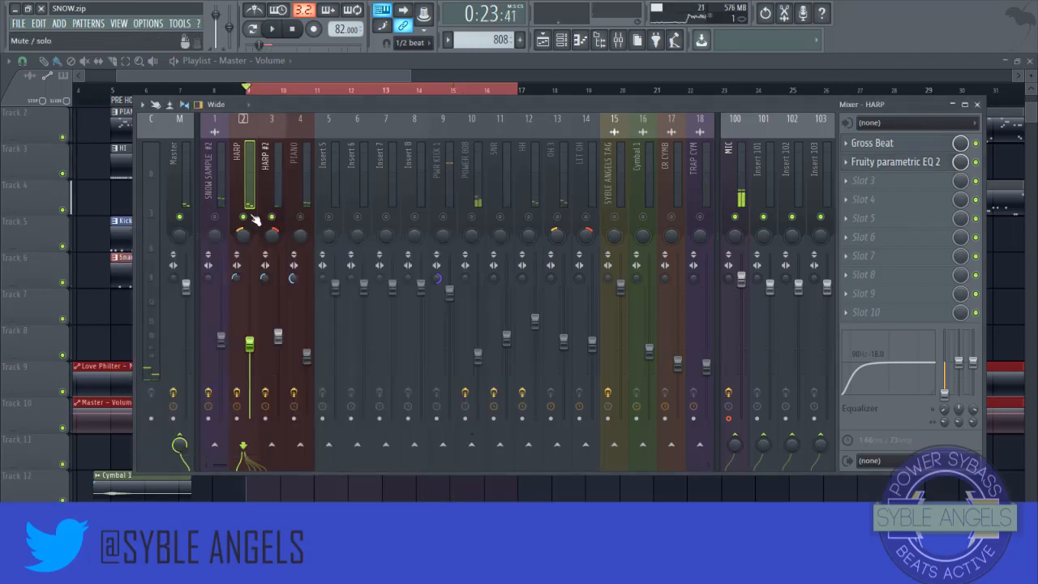
{"action": "left_click", "coordinate": [852, 164]}
{"action": "left_click_drag", "start_coordinate": [880, 223], "coordinate": [273, 167]}
- Start playback, close the EQ window and raise the HARP #2 fader above the HARP level
{"action": "key", "text": "space"}
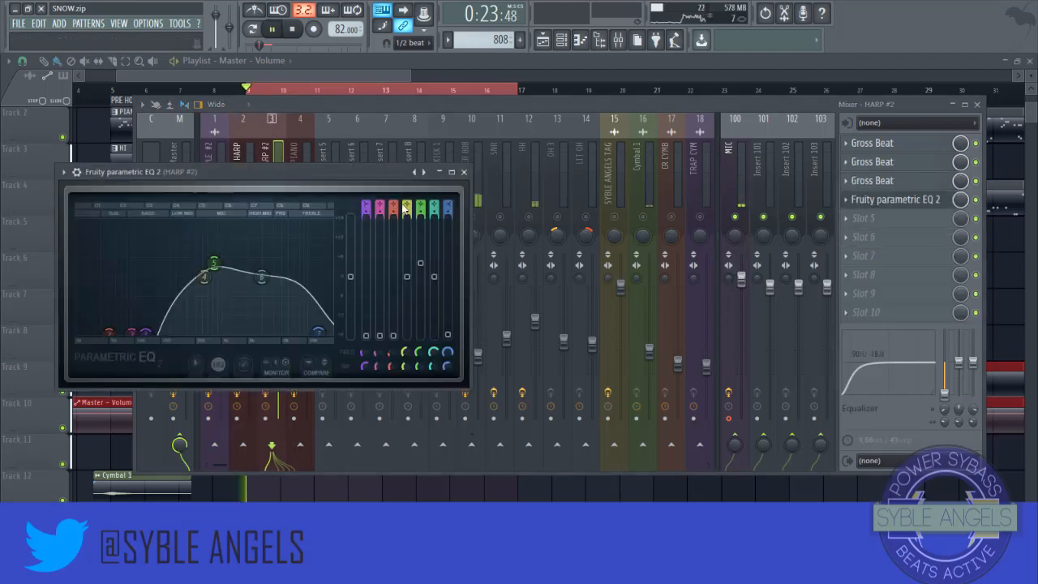
{"action": "left_click", "coordinate": [464, 173]}
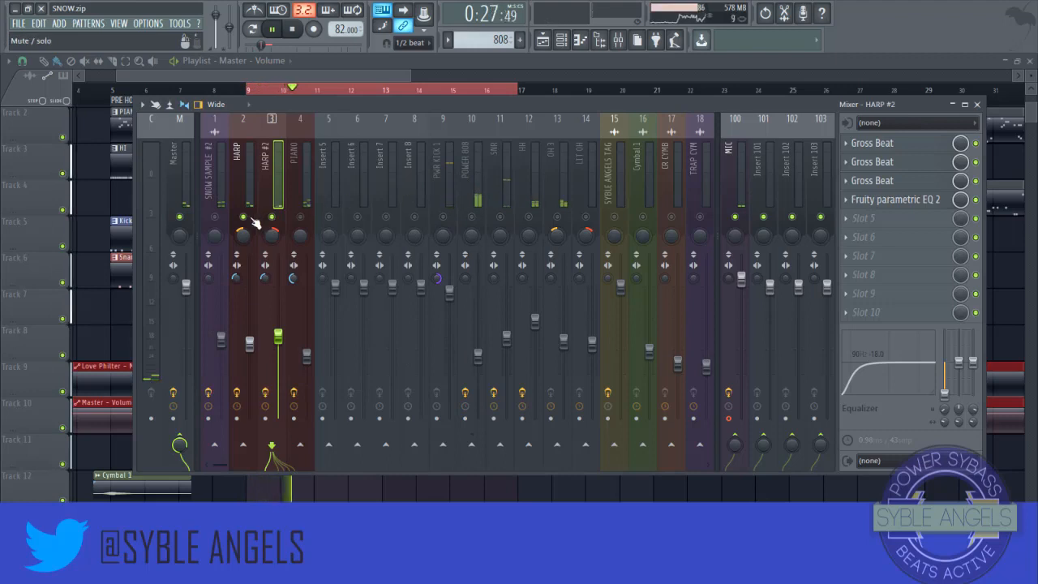
{"action": "left_click_drag", "start_coordinate": [278, 335], "coordinate": [278, 308]}
- Rework HARP #2's EQ by shifting low-cut bands 1 and 2 lower and boosting band 4 near 178 Hz by more than 11 dB
{"action": "left_click", "coordinate": [897, 200]}
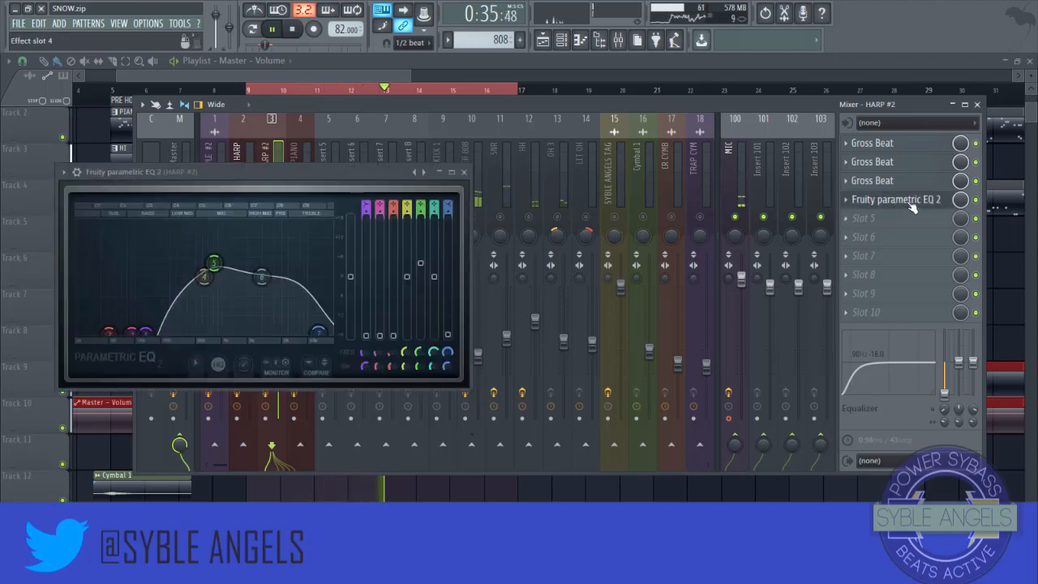
{"action": "left_click_drag", "start_coordinate": [147, 332], "coordinate": [119, 329]}
{"action": "left_click_drag", "start_coordinate": [204, 276], "coordinate": [157, 240]}
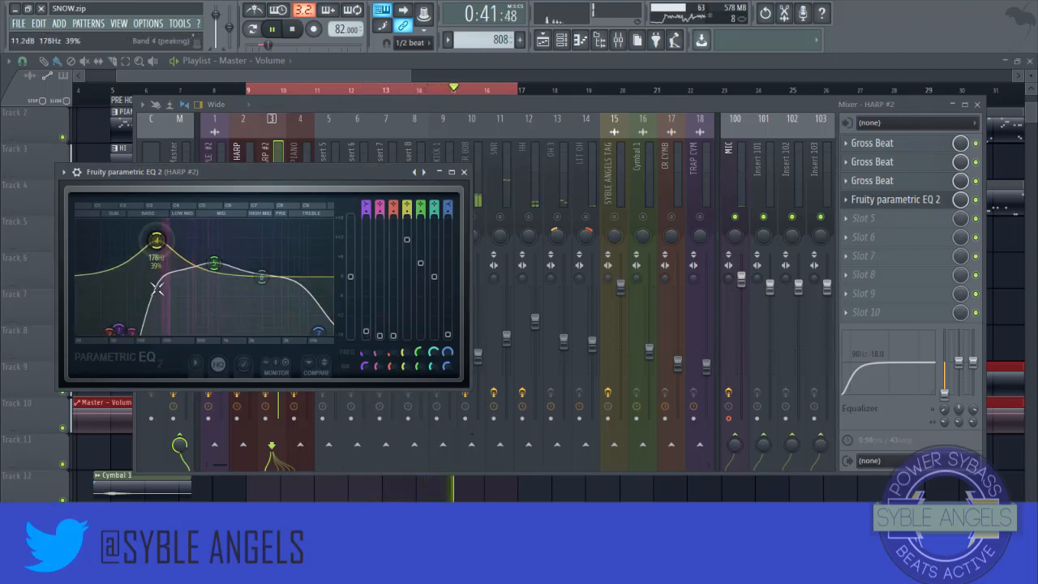
{"action": "left_click_drag", "start_coordinate": [131, 332], "coordinate": [124, 329]}
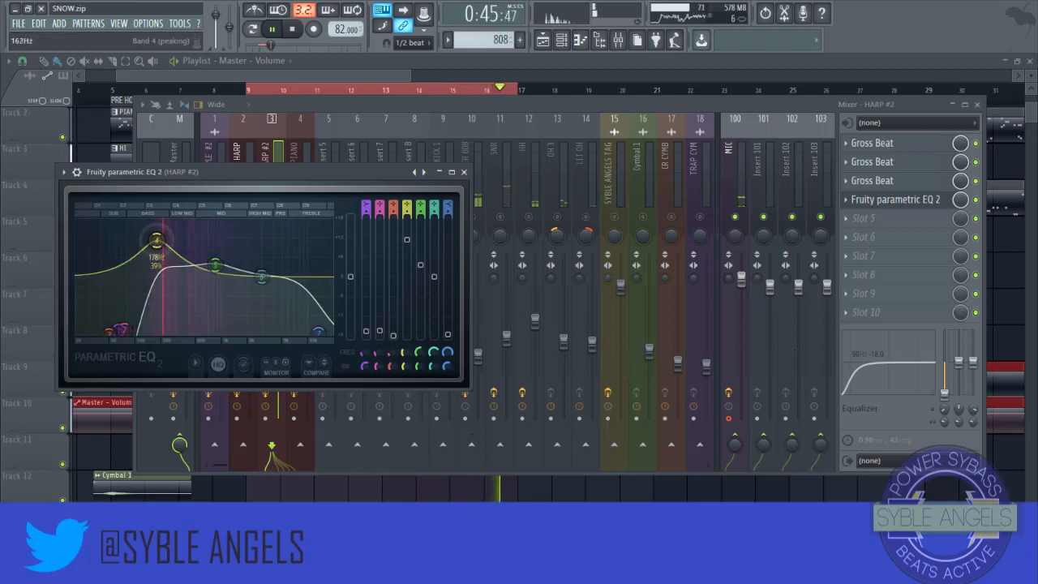
{"action": "left_click_drag", "start_coordinate": [157, 240], "coordinate": [159, 234]}
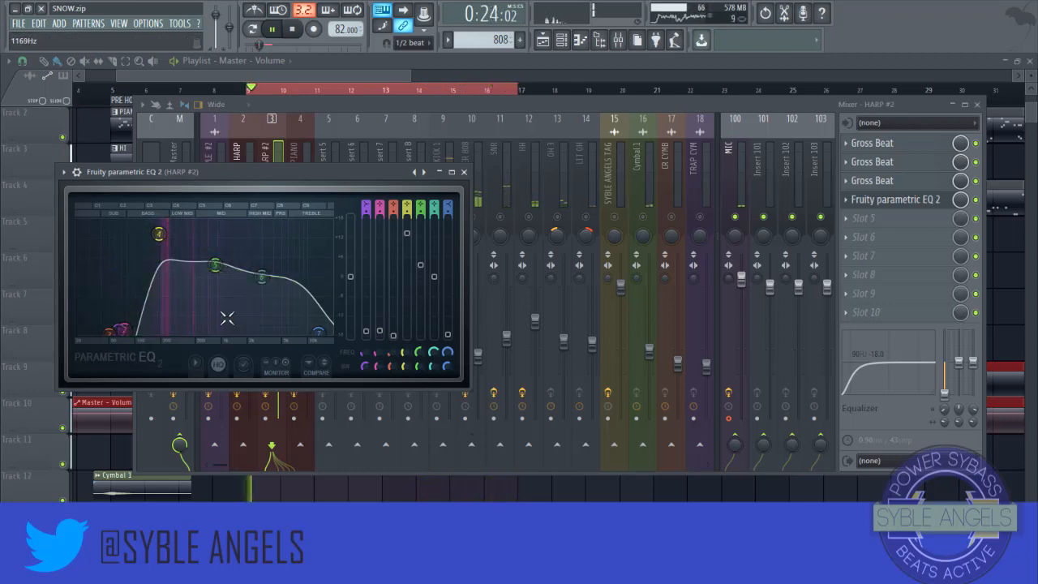
{"action": "left_click", "coordinate": [460, 173]}
- Solo and select the PIANO track, start playback and load Fruity Parametric EQ 2 into its second effect slot
{"action": "key", "text": "space"}
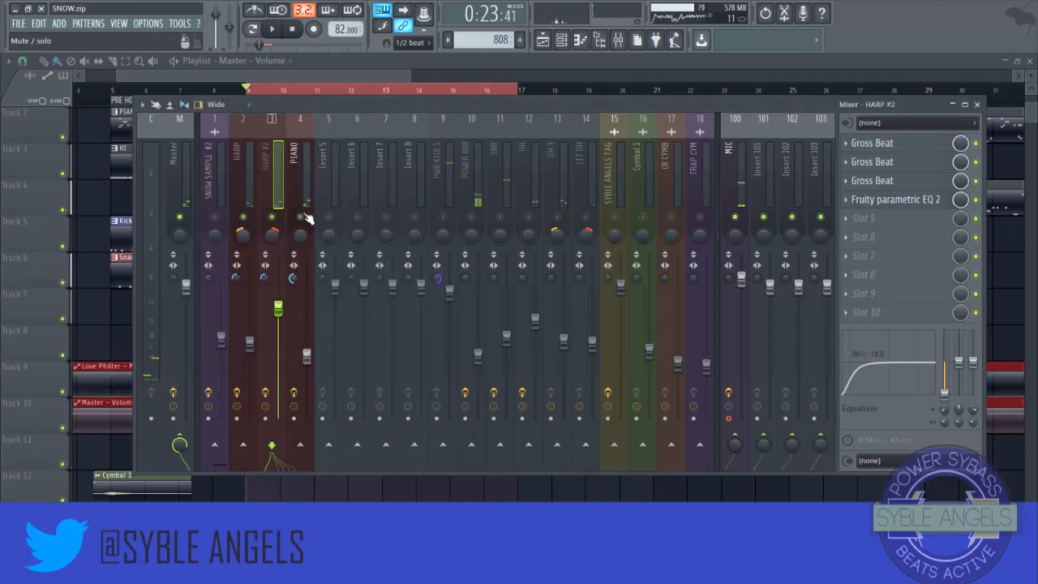
{"action": "left_click", "coordinate": [305, 191]}
{"action": "key", "text": "space"}
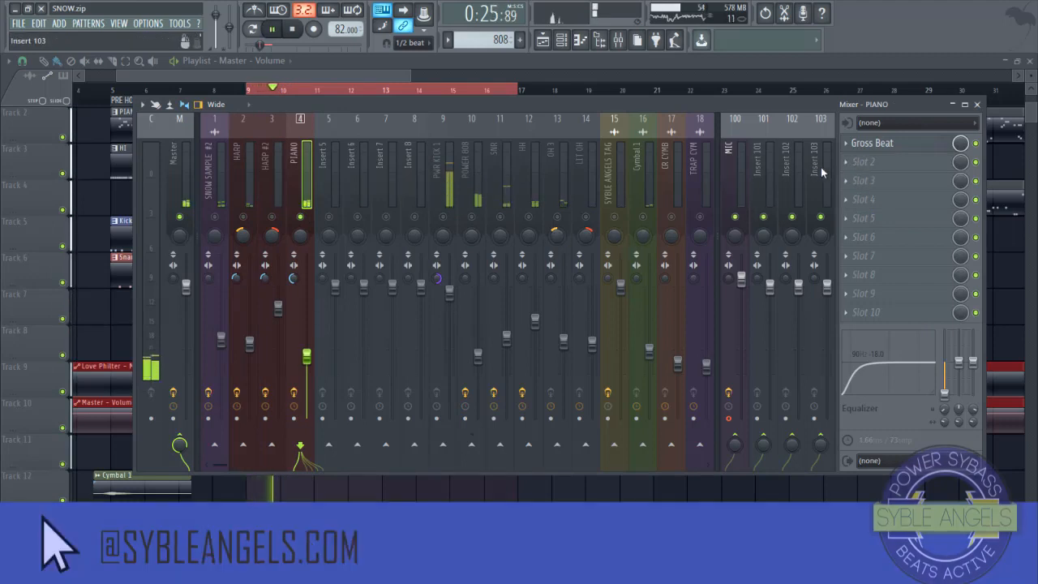
{"action": "left_click", "coordinate": [846, 162]}
{"action": "scroll", "coordinate": [605, 496], "scroll_direction": "down", "scroll_amount": 8}
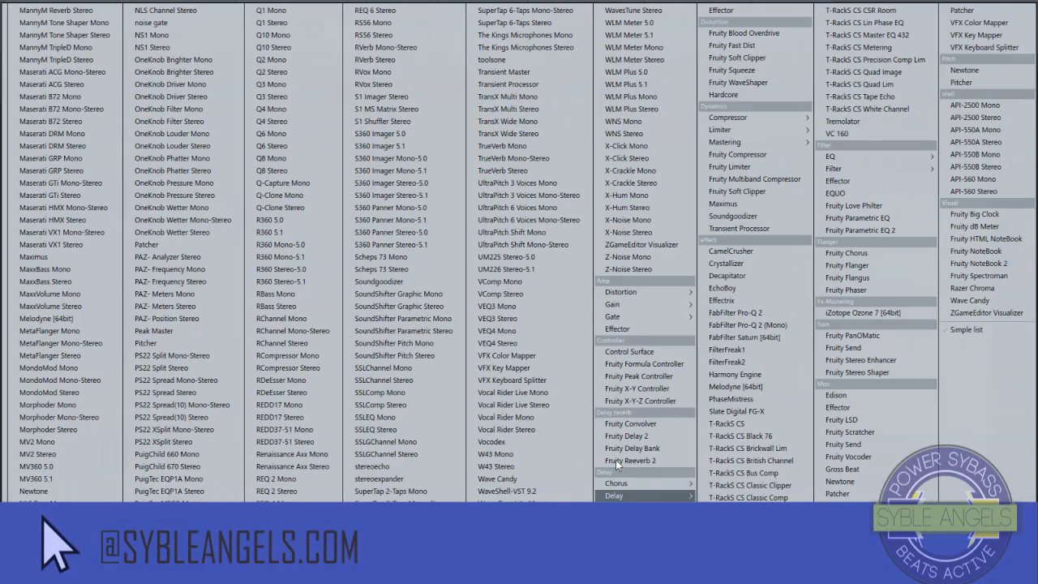
{"action": "mouse_move", "coordinate": [846, 160]}
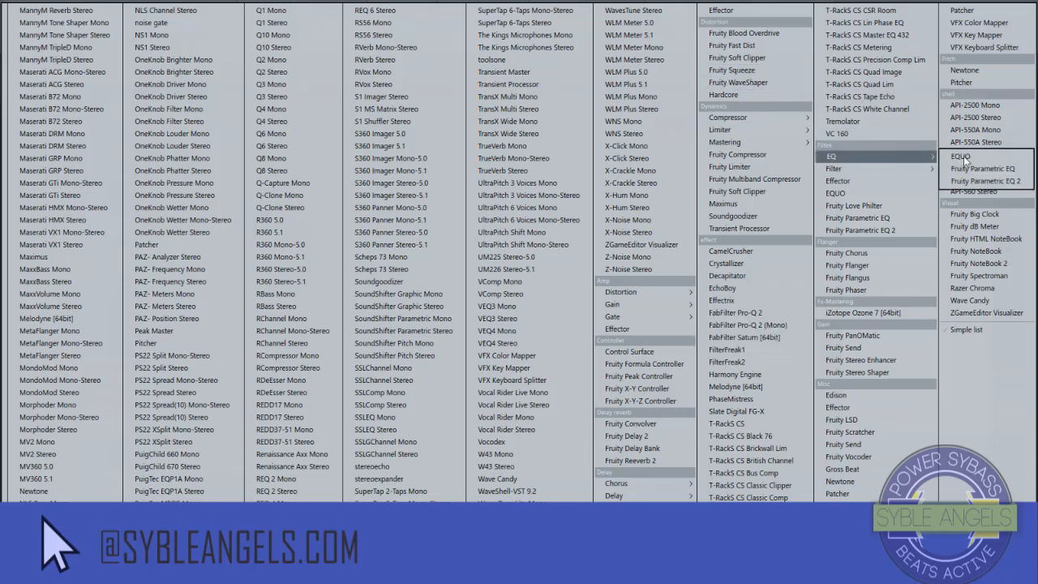
{"action": "left_click", "coordinate": [985, 180]}
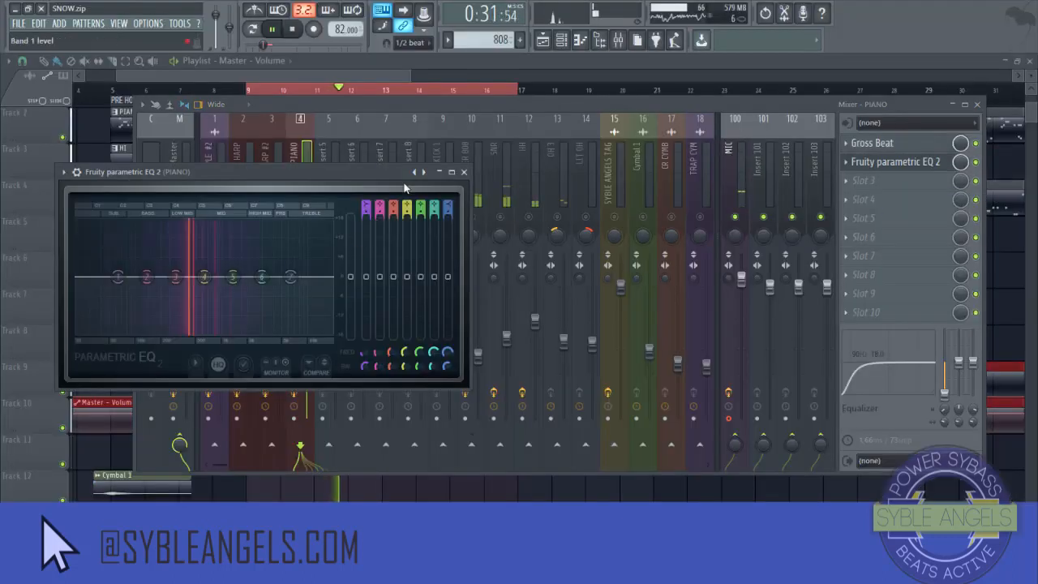
- Shape PIANO's EQ by cutting bands 1 to 3 fully in the lows, dipping band 6 slightly and boosting band 4 near 1015 Hz
{"action": "left_click", "coordinate": [424, 172]}
{"action": "left_click_drag", "start_coordinate": [172, 329], "coordinate": [148, 332]}
{"action": "left_click_drag", "start_coordinate": [147, 278], "coordinate": [79, 331]}
{"action": "left_click_drag", "start_coordinate": [131, 258], "coordinate": [111, 334]}
{"action": "left_click_drag", "start_coordinate": [209, 282], "coordinate": [294, 279]}
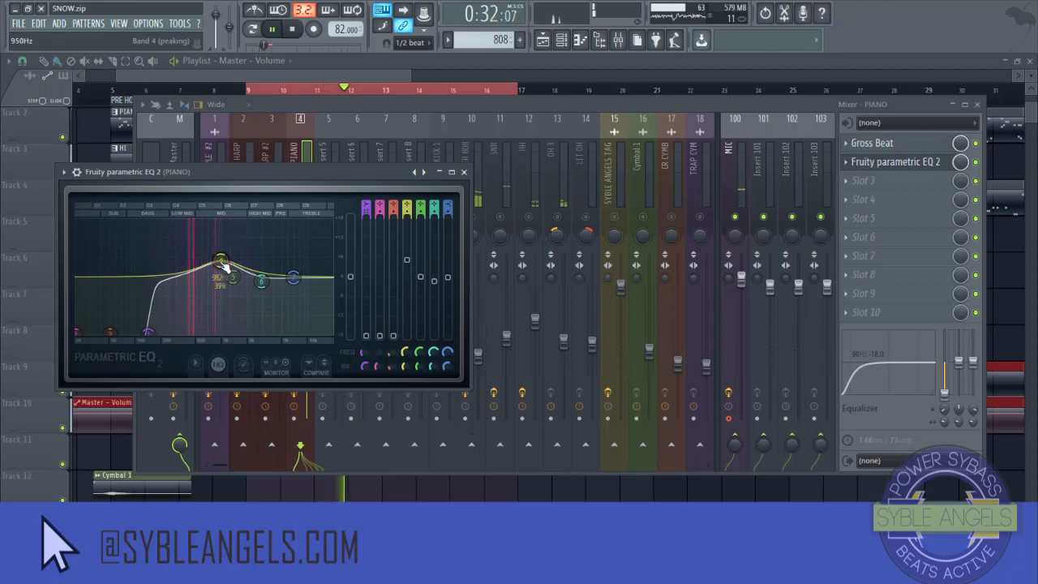
{"action": "left_click_drag", "start_coordinate": [221, 261], "coordinate": [222, 260]}
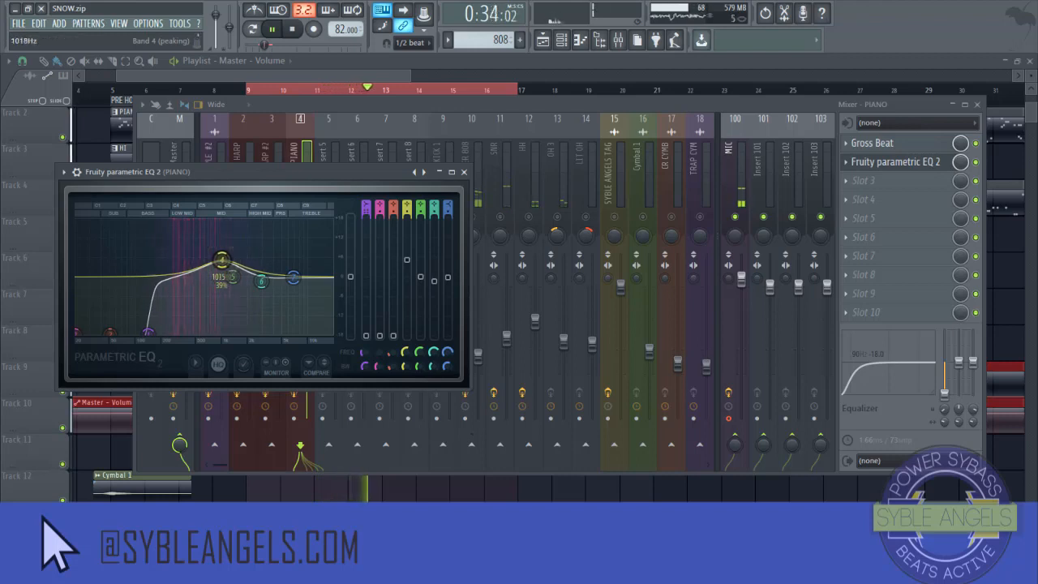
{"action": "left_click", "coordinate": [464, 172]}
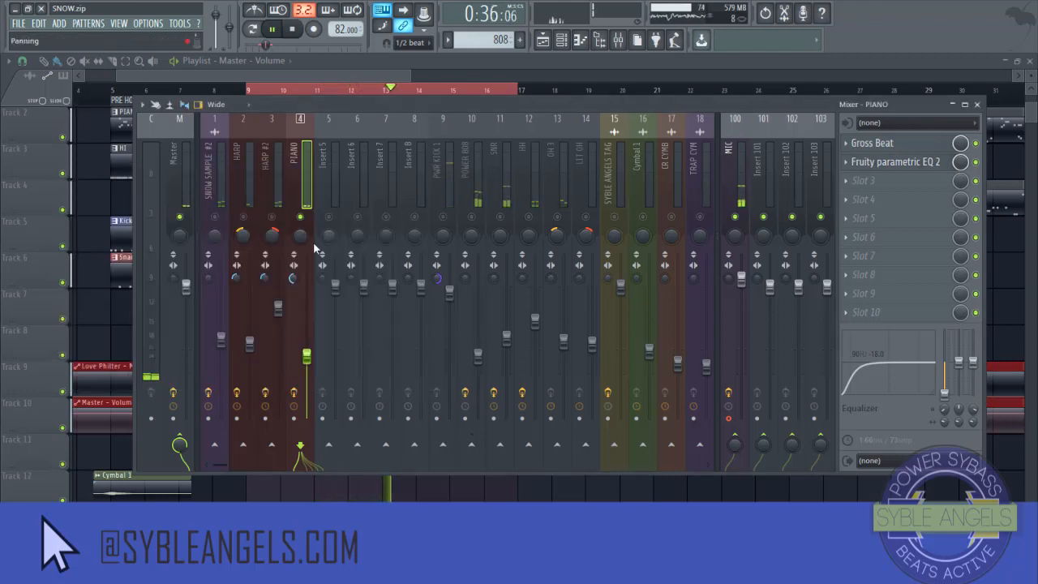
- Unmute HARP #2, HARP and SNOW SAMPLE #2 alongside PIANO, and lower the PIANO fader slightly during playback
{"action": "key", "text": "space"}
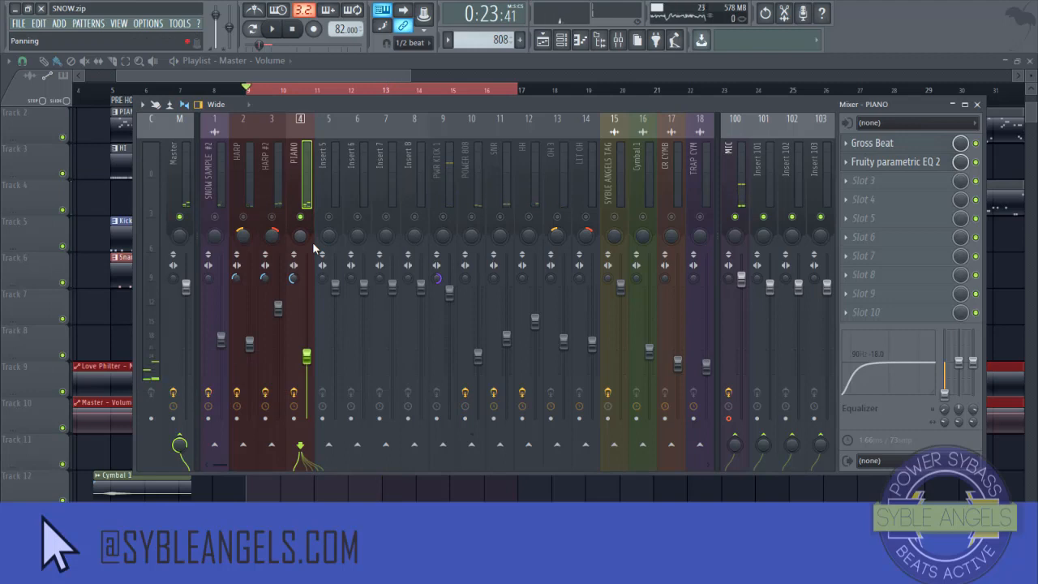
{"action": "left_click", "coordinate": [271, 217]}
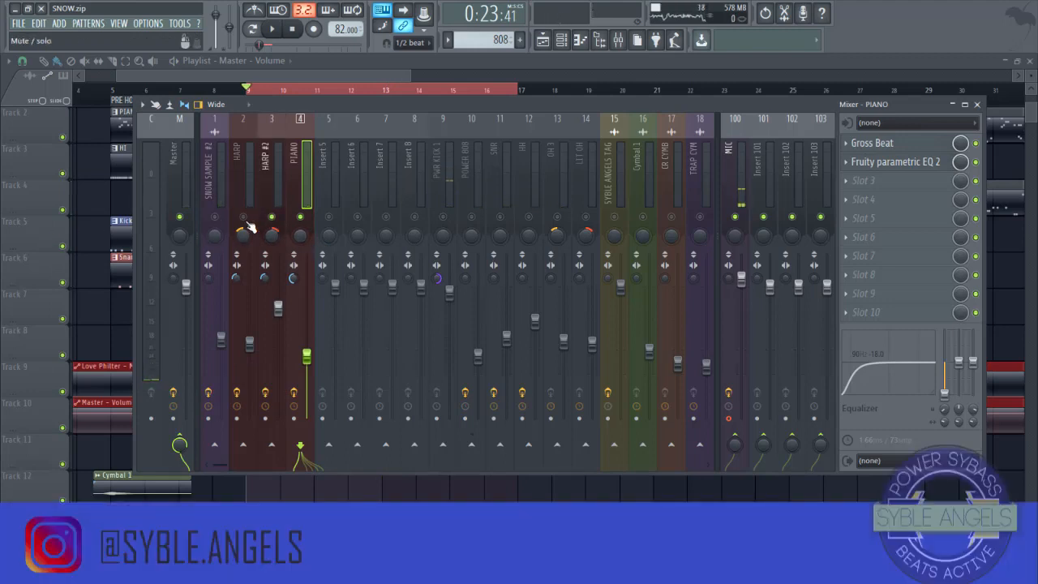
{"action": "left_click", "coordinate": [243, 216]}
{"action": "left_click", "coordinate": [214, 217]}
{"action": "key", "text": "space"}
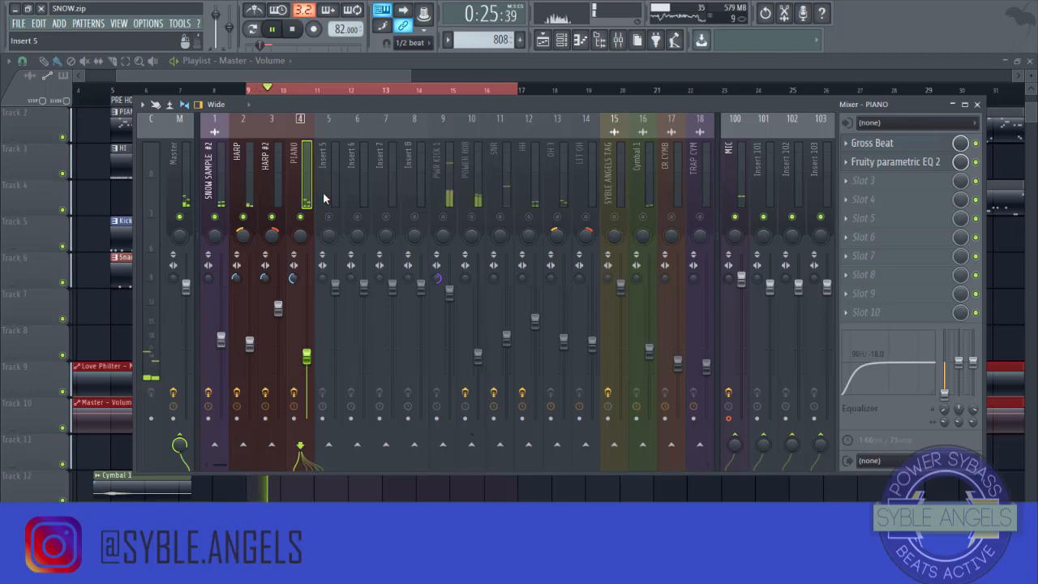
{"action": "left_click_drag", "start_coordinate": [312, 352], "coordinate": [314, 375]}
{"action": "key", "text": "space"}
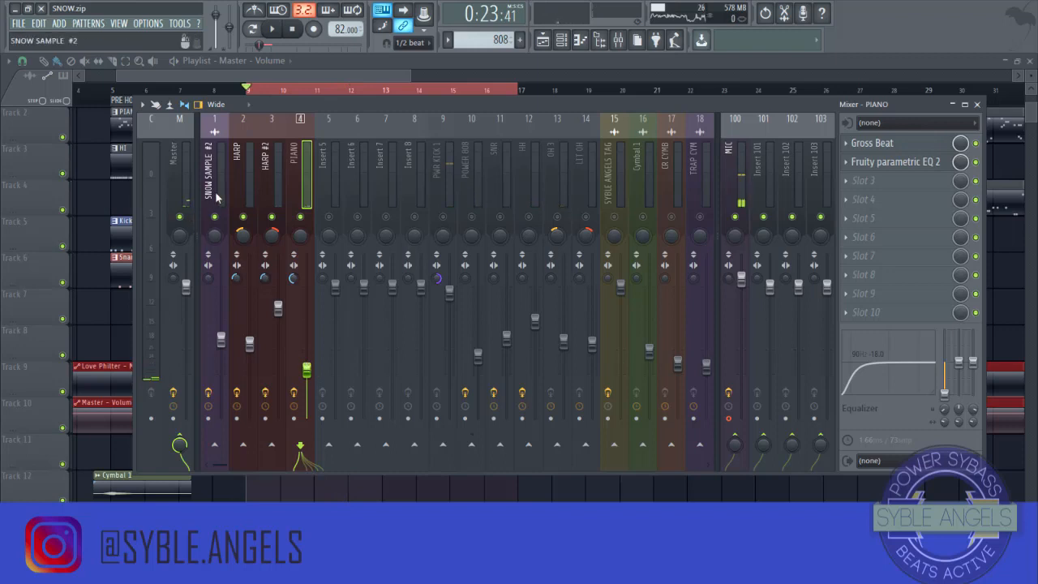
- Review the effect slots, panning and stereo separation of SNOW SAMPLE #2, PIANO, HARP #2 and HARP
{"action": "left_click", "coordinate": [215, 197]}
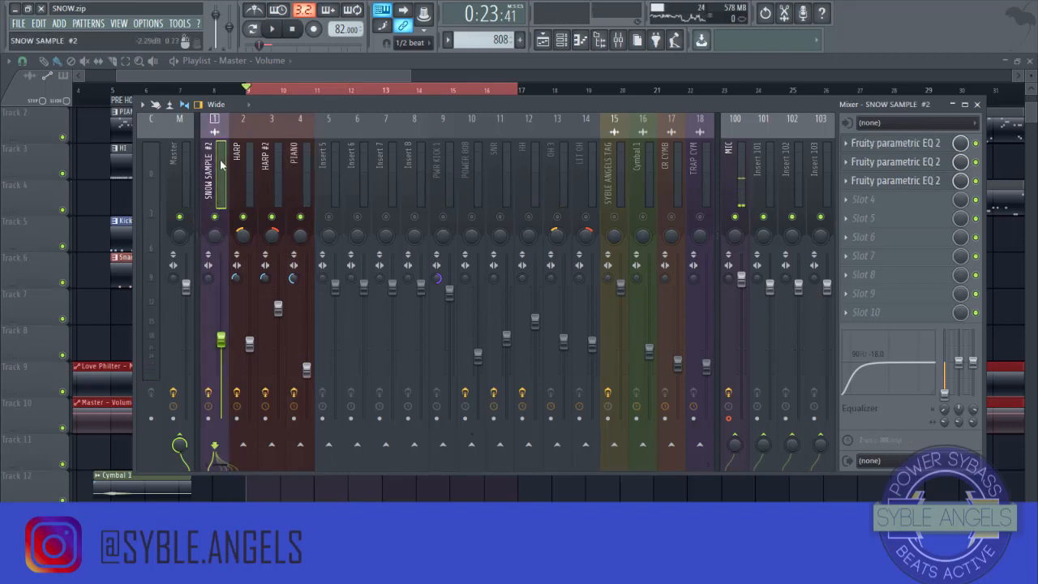
{"action": "left_click", "coordinate": [307, 171]}
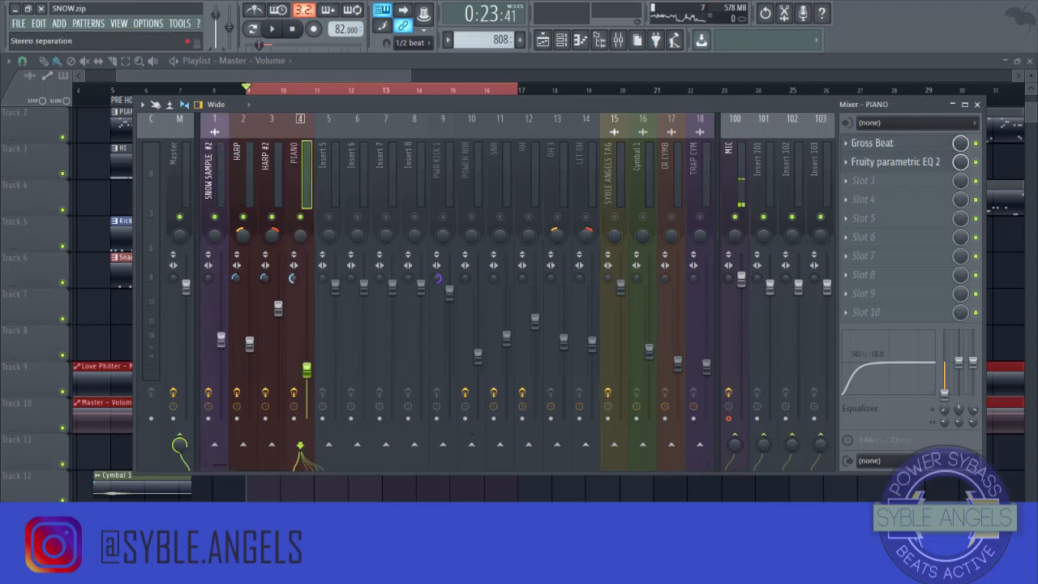
{"action": "left_click", "coordinate": [274, 185]}
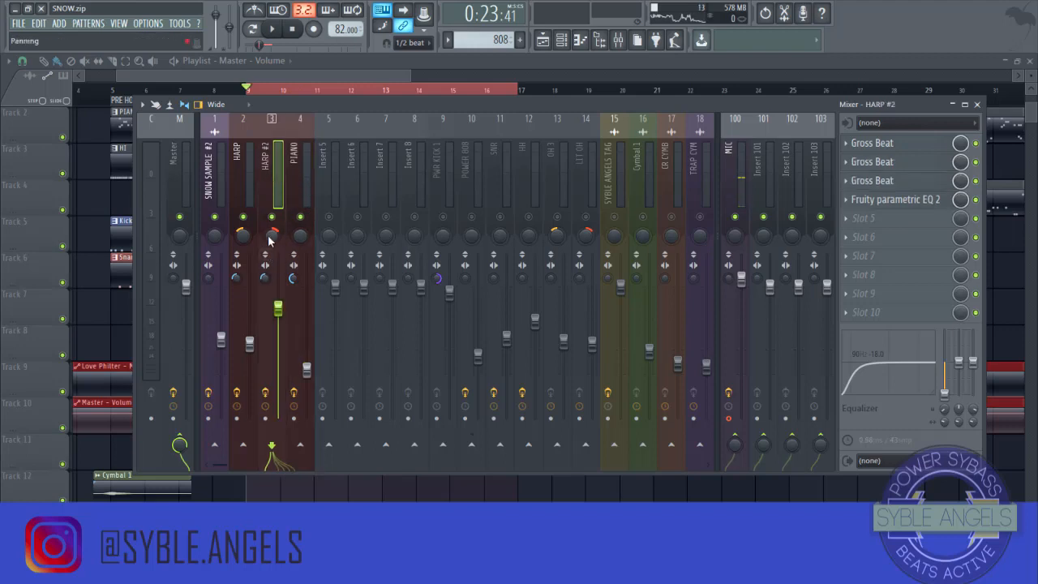
{"action": "left_click", "coordinate": [247, 182]}
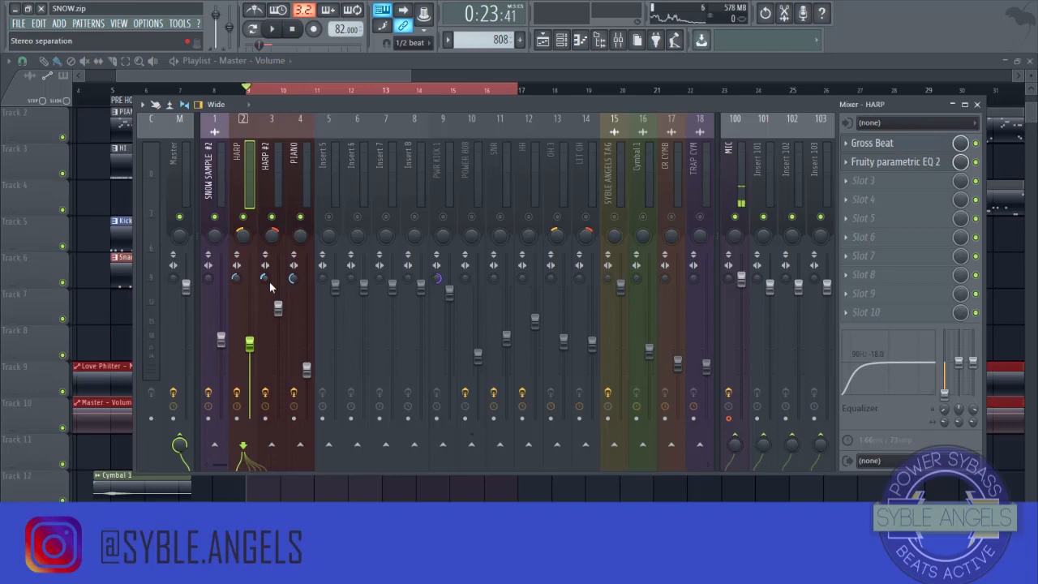
- Unmute all mixer tracks and play the full mix briefly to check the melodic parts against the drums
{"action": "right_click", "coordinate": [300, 217]}
{"action": "key", "text": "space"}
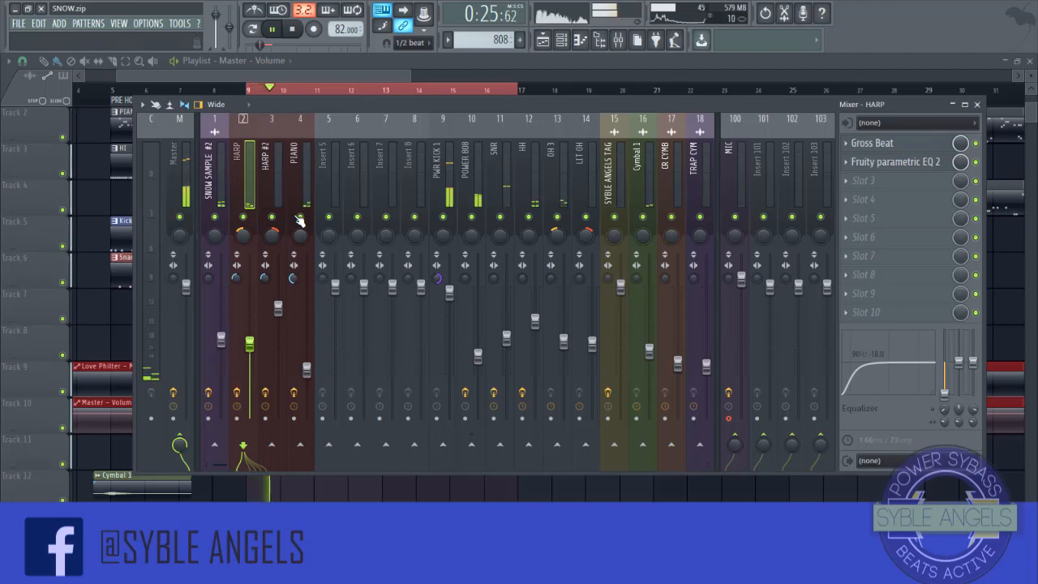
{"action": "key", "text": "space"}
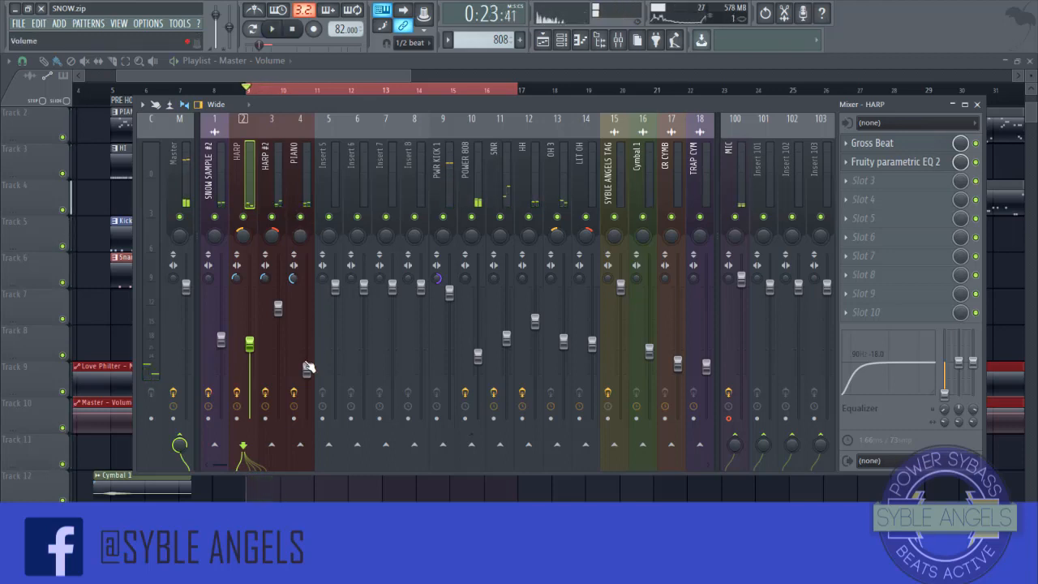
- Lower the PIANO fader a little further and check its level against the full mix
{"action": "left_click_drag", "start_coordinate": [307, 367], "coordinate": [307, 377]}
{"action": "key", "text": "space"}
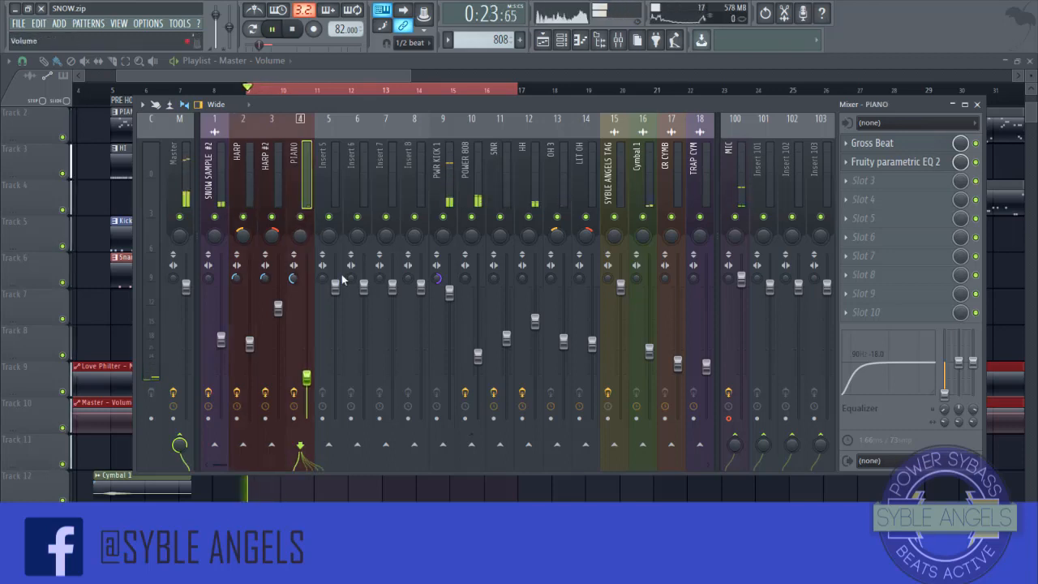
{"action": "key", "text": "space"}
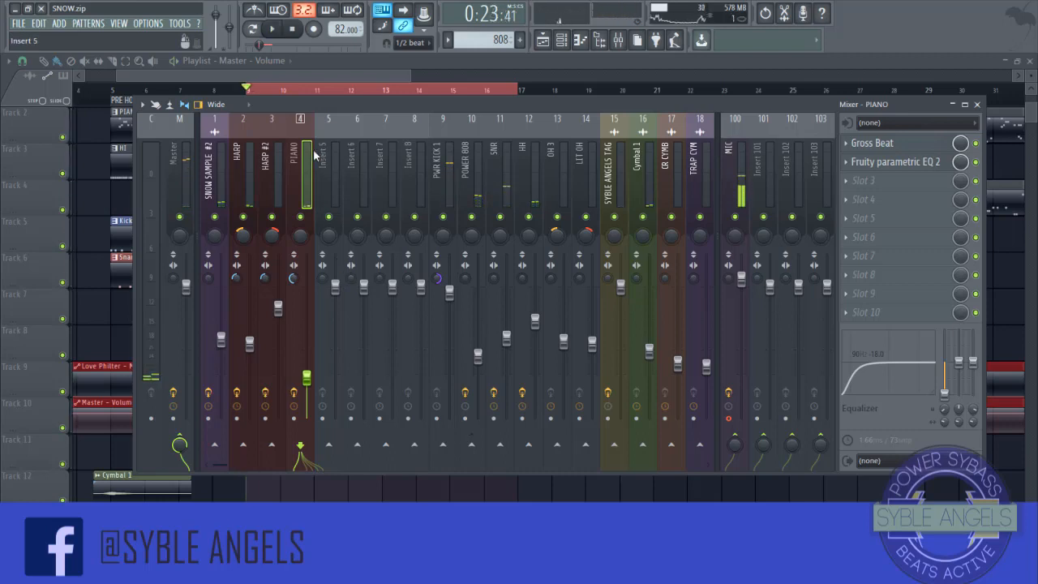
{"action": "key", "text": "space"}
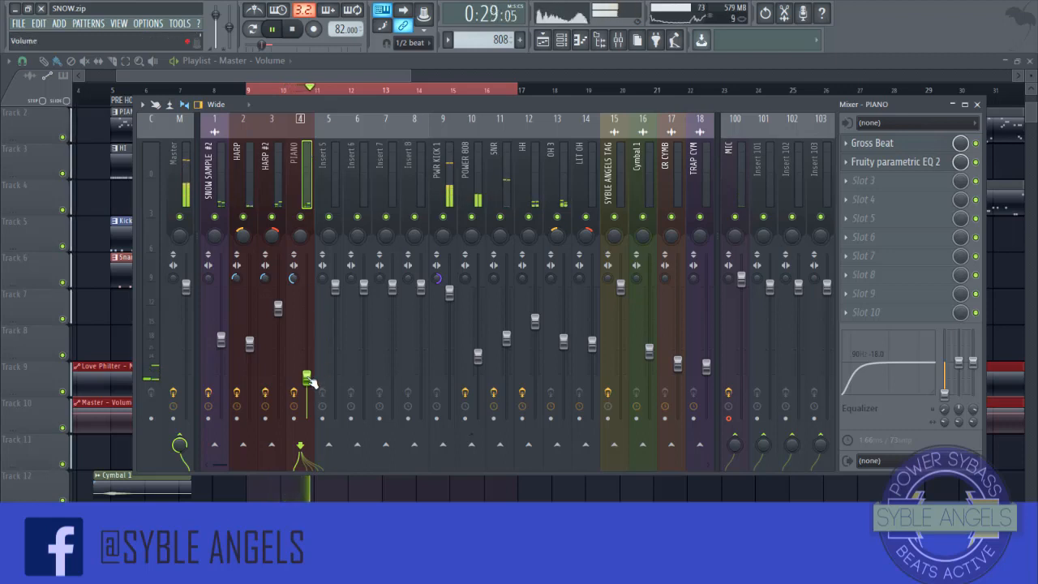
- Stop playback, select the HARP, HARP #2 and PIANO mixer tracks together, and lower their faders slightly as a group
{"action": "key", "text": "space"}
{"action": "left_click", "coordinate": [250, 189], "text": "ctrl+shift"}
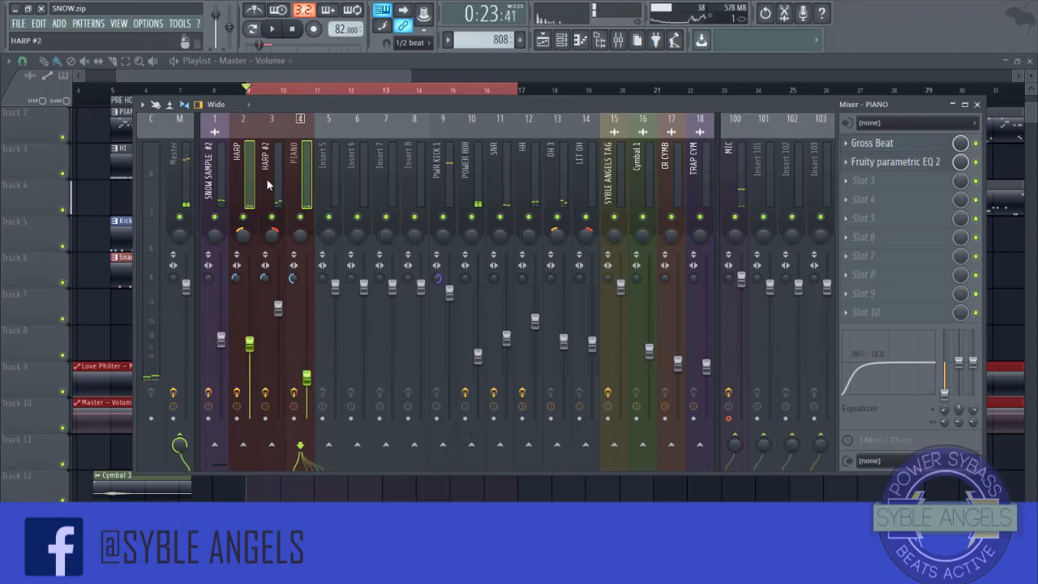
{"action": "left_click", "coordinate": [268, 185], "text": "ctrl+shift"}
{"action": "left_click", "coordinate": [278, 309]}
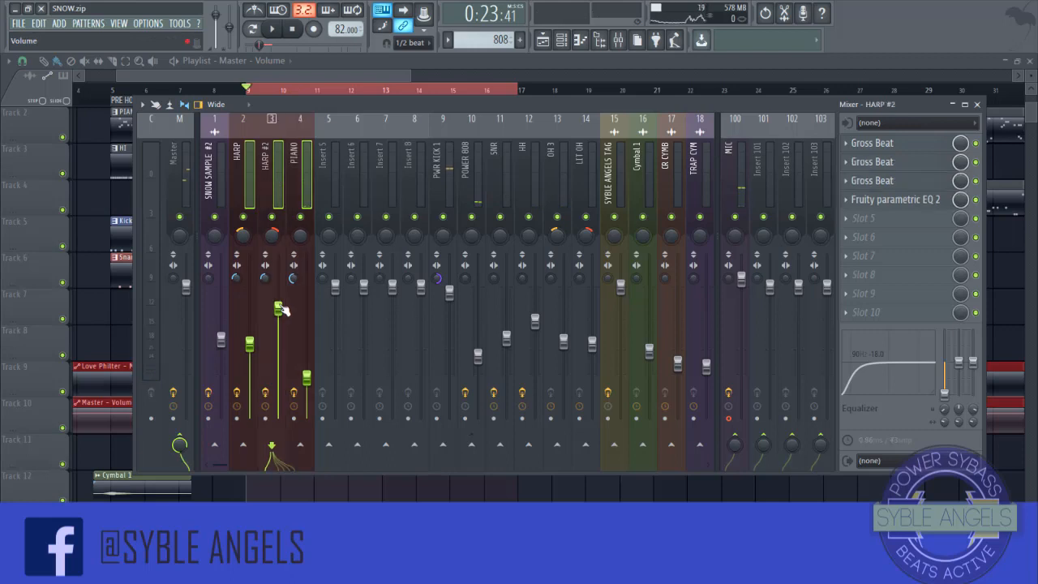
{"action": "left_click_drag", "start_coordinate": [278, 309], "coordinate": [278, 321]}
- Play the hook twice to check the levels of the two harps and the piano against the full mix
{"action": "key", "text": "space"}
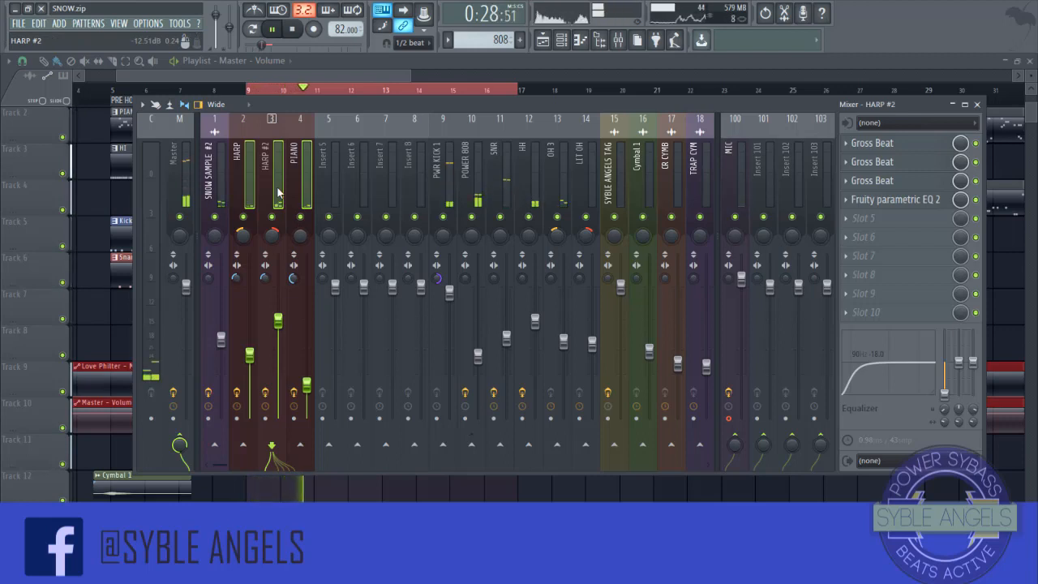
{"action": "key", "text": "space"}
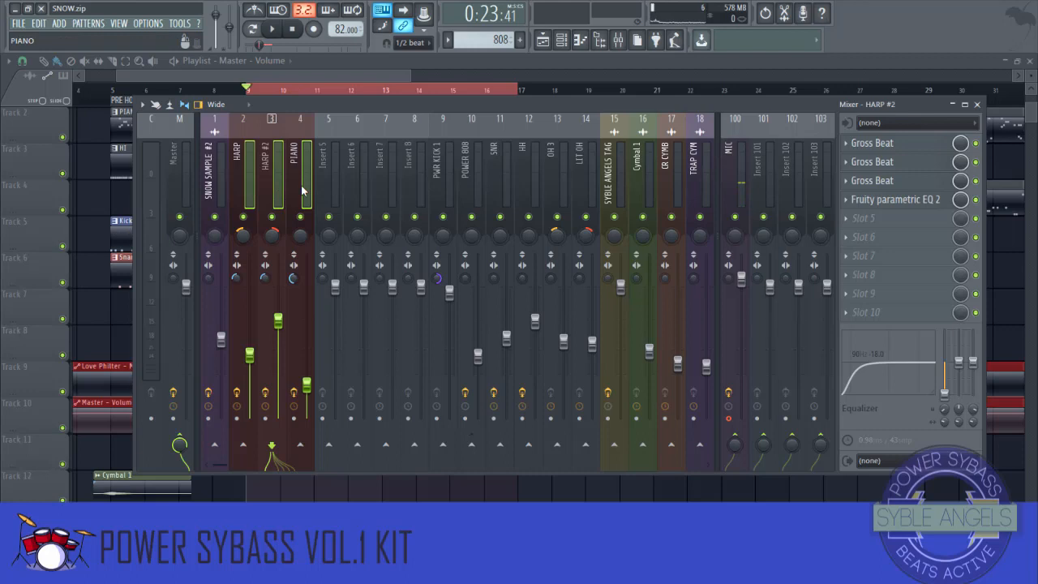
{"action": "key", "text": "space"}
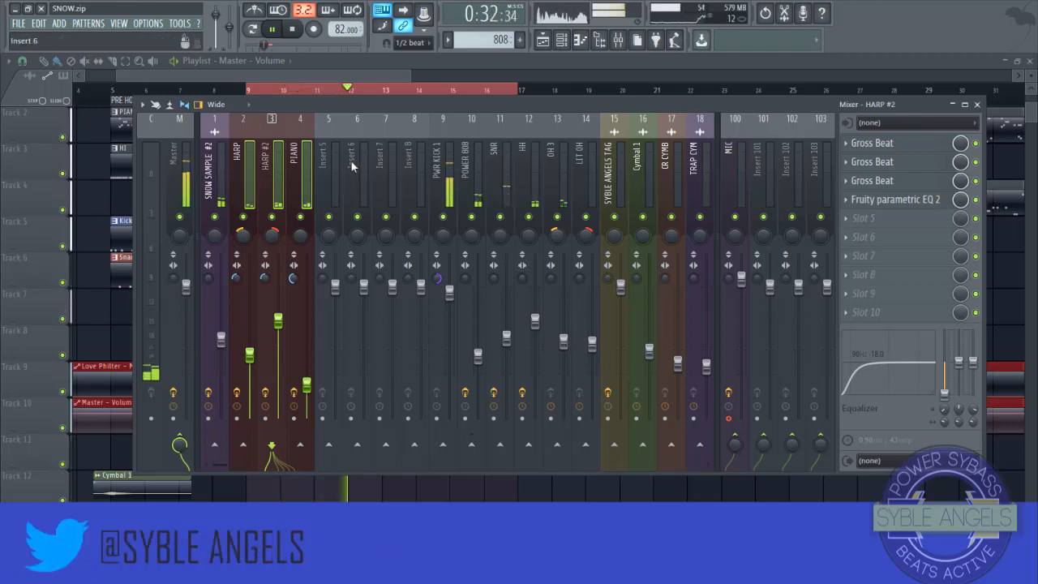
{"action": "key", "text": "space"}
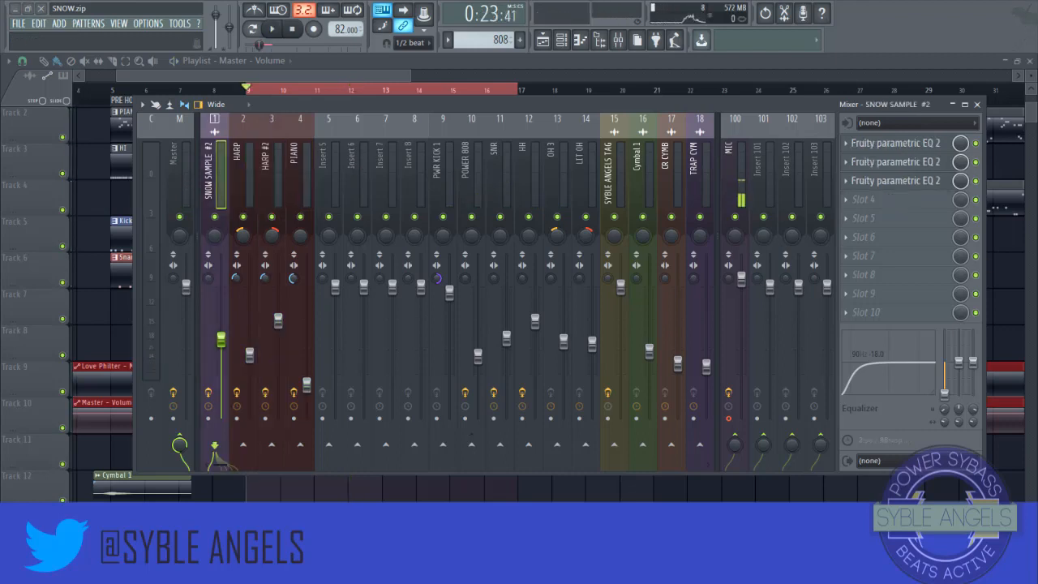
- Find the SH and PERC tracks in the mixer and select SH
{"action": "scroll", "coordinate": [494, 170], "scroll_direction": "down", "scroll_amount": 4}
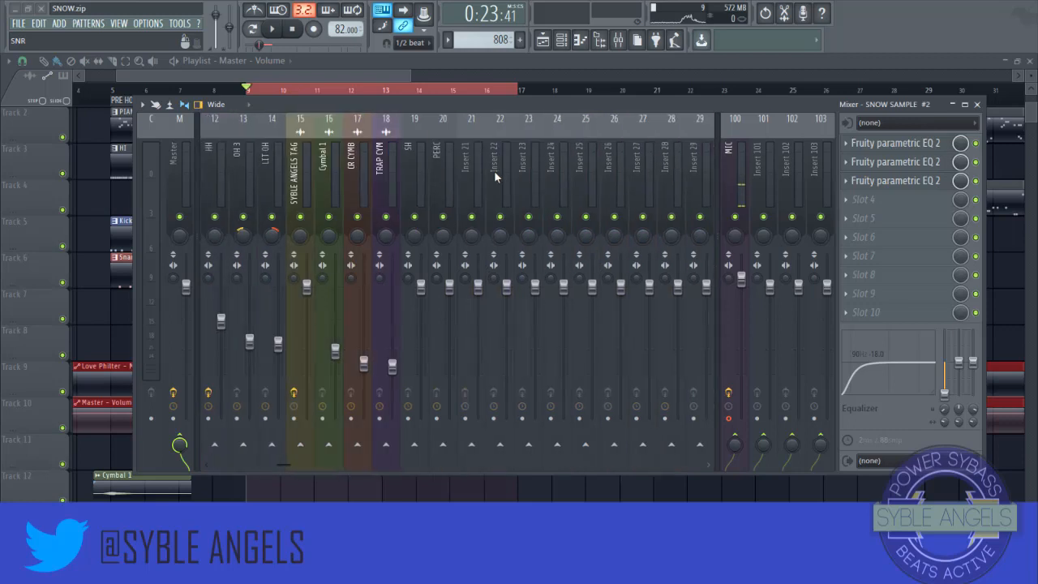
{"action": "left_click", "coordinate": [414, 174]}
{"action": "left_click", "coordinate": [434, 172]}
{"action": "left_click", "coordinate": [423, 172]}
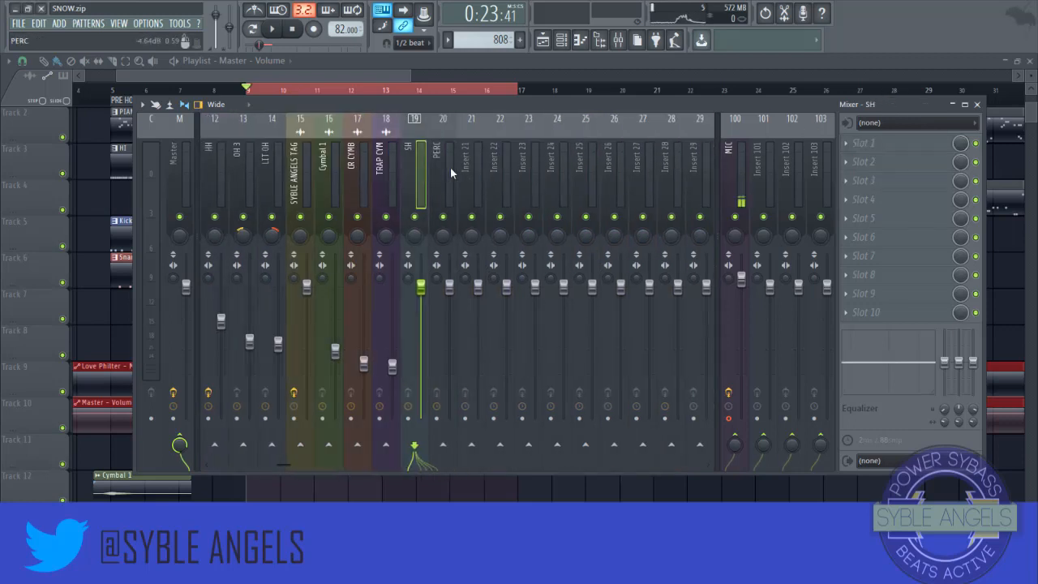
- Close the mixer, clear the playlist's time selection, and play the verse from bar 21 and from bar 25
{"action": "left_click", "coordinate": [979, 105]}
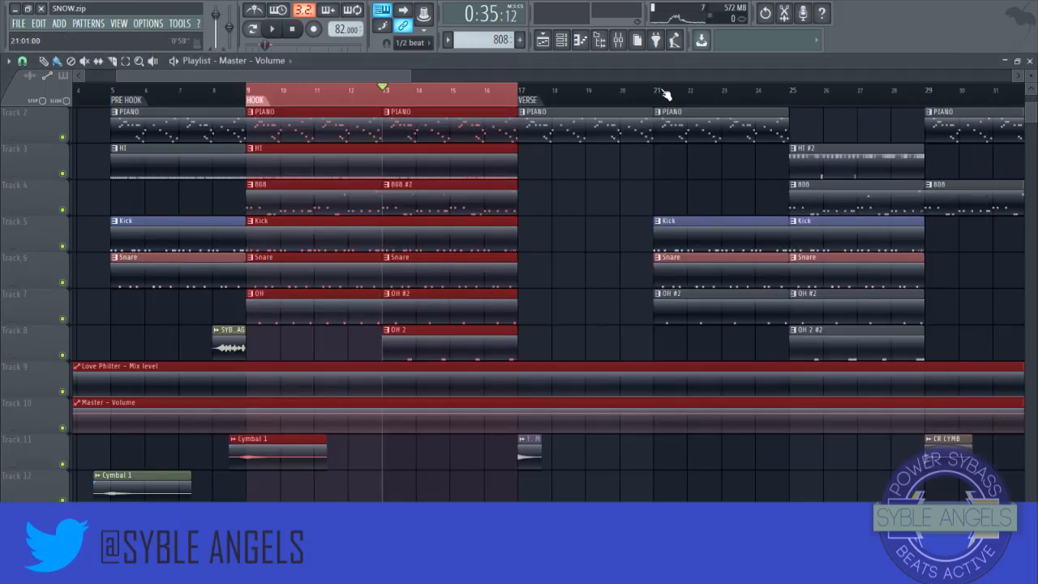
{"action": "key", "text": "ctrl+d"}
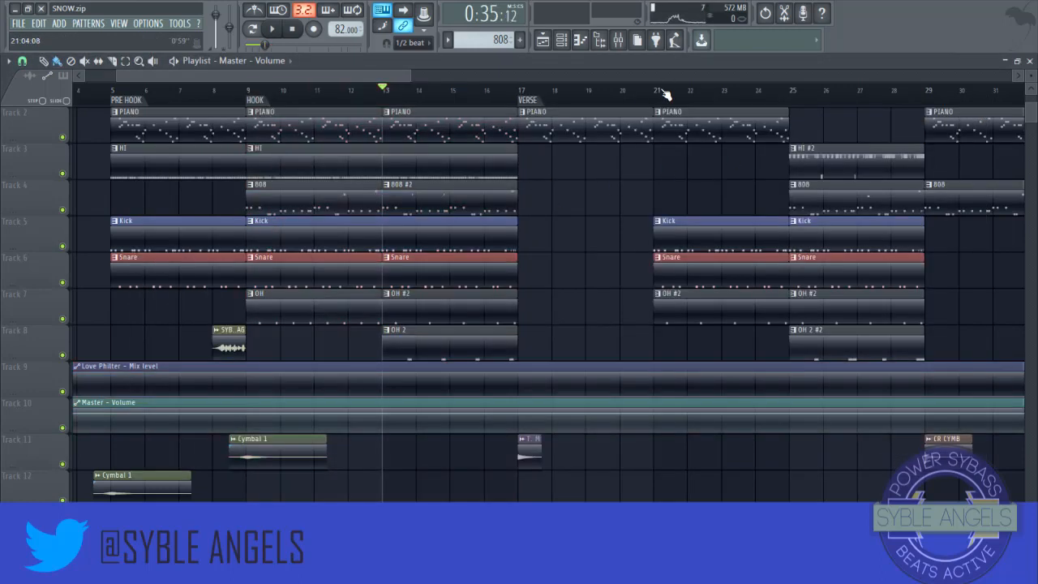
{"action": "left_click", "coordinate": [665, 95]}
{"action": "key", "text": "space"}
{"action": "scroll", "coordinate": [665, 95], "scroll_direction": "down", "scroll_amount": 5}
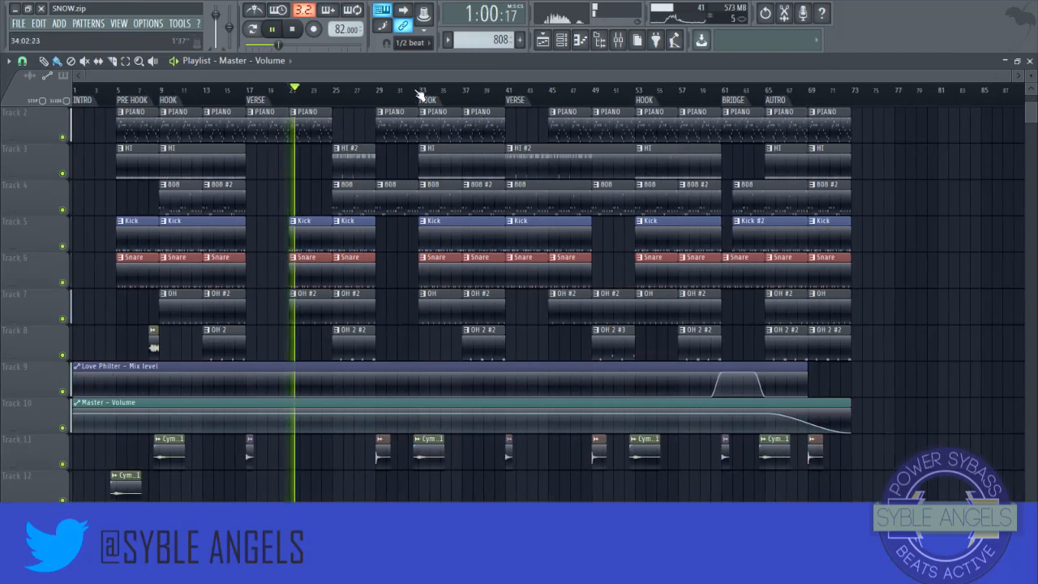
{"action": "left_click", "coordinate": [331, 89]}
{"action": "scroll", "coordinate": [338, 94], "scroll_direction": "up", "scroll_amount": 5}
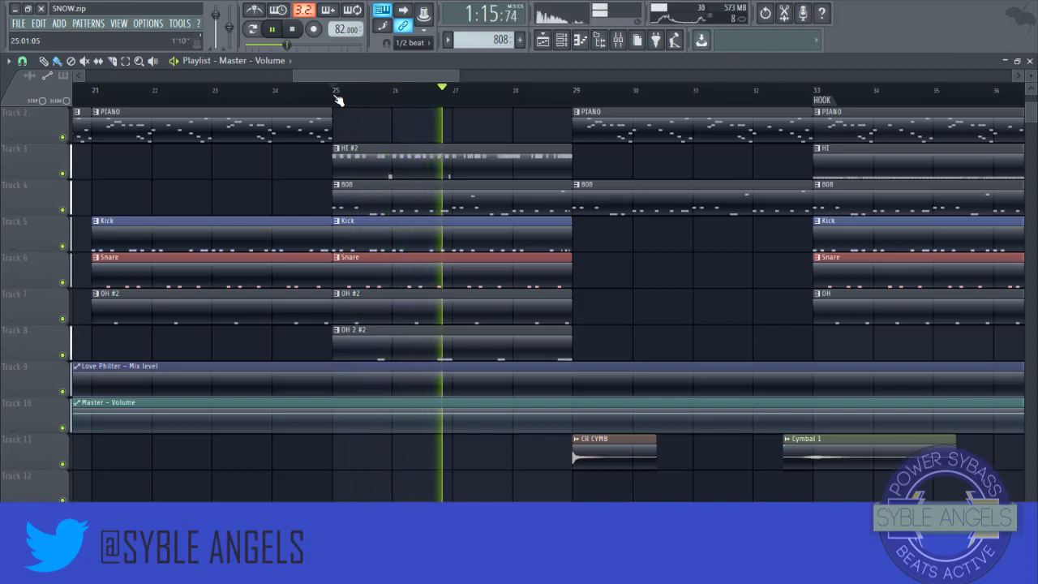
- Reopen the mixer and lower the SH fader to slightly below -10.7 dB, fine-tuning it during playback
{"action": "key", "text": "space"}
{"action": "left_click", "coordinate": [617, 41]}
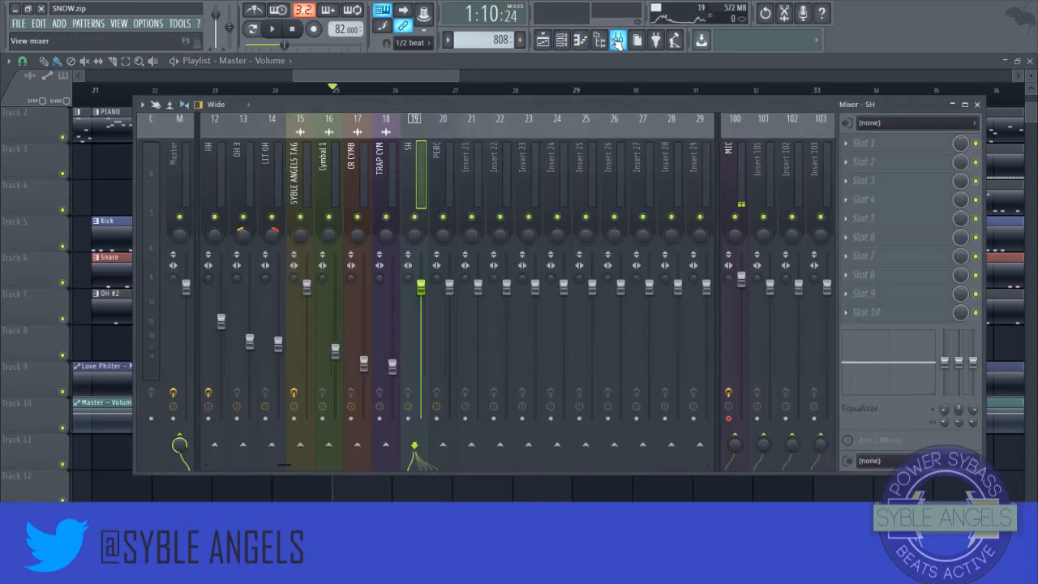
{"action": "left_click_drag", "start_coordinate": [416, 319], "coordinate": [417, 375]}
{"action": "key", "text": "space"}
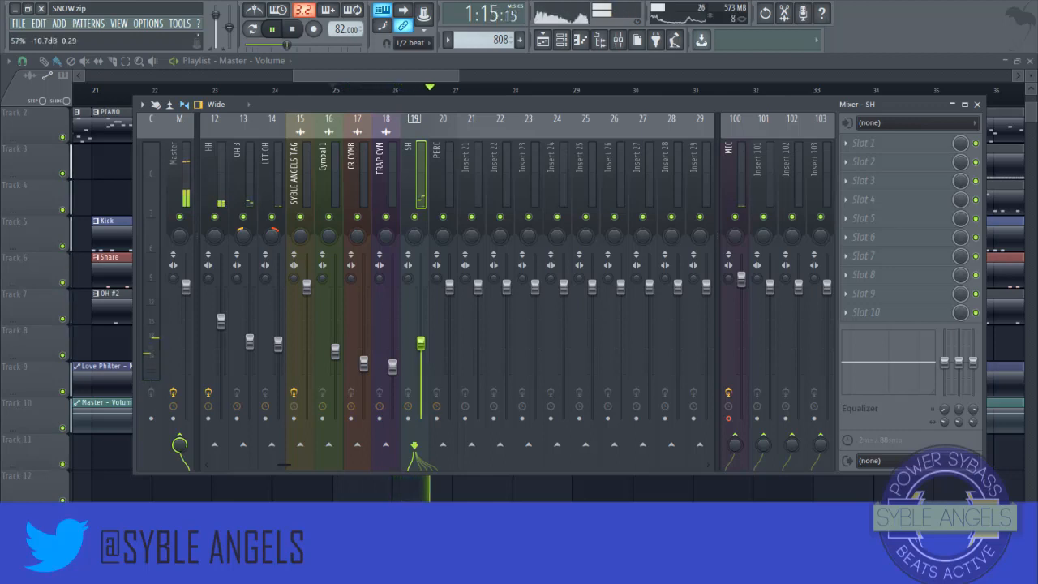
{"action": "left_click_drag", "start_coordinate": [421, 347], "coordinate": [421, 359]}
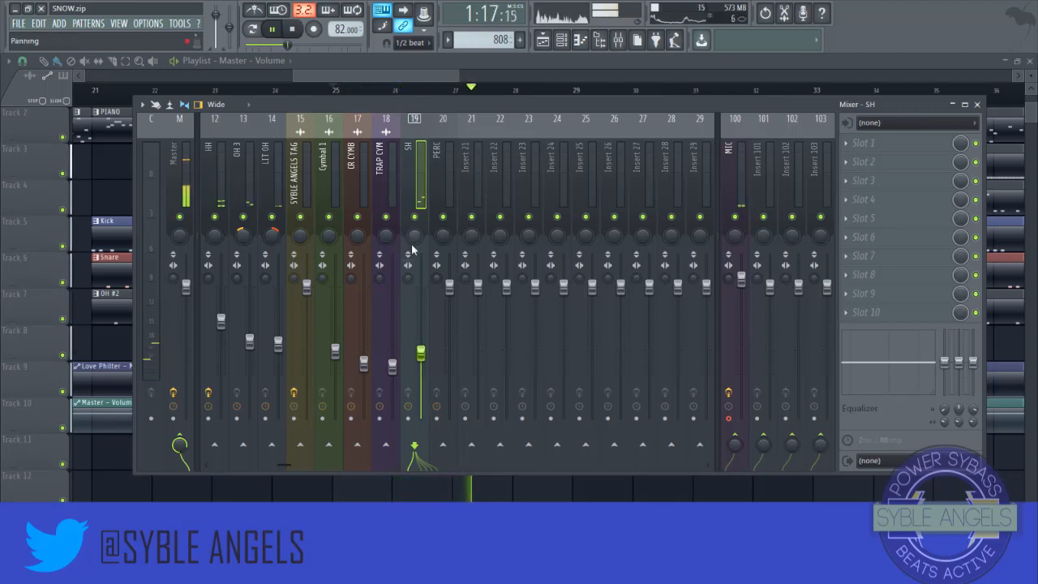
- Pan the SH track slightly to the right and play the verse from bar 25 to check it
{"action": "key", "text": "space"}
{"action": "left_click_drag", "start_coordinate": [414, 249], "coordinate": [414, 244]}
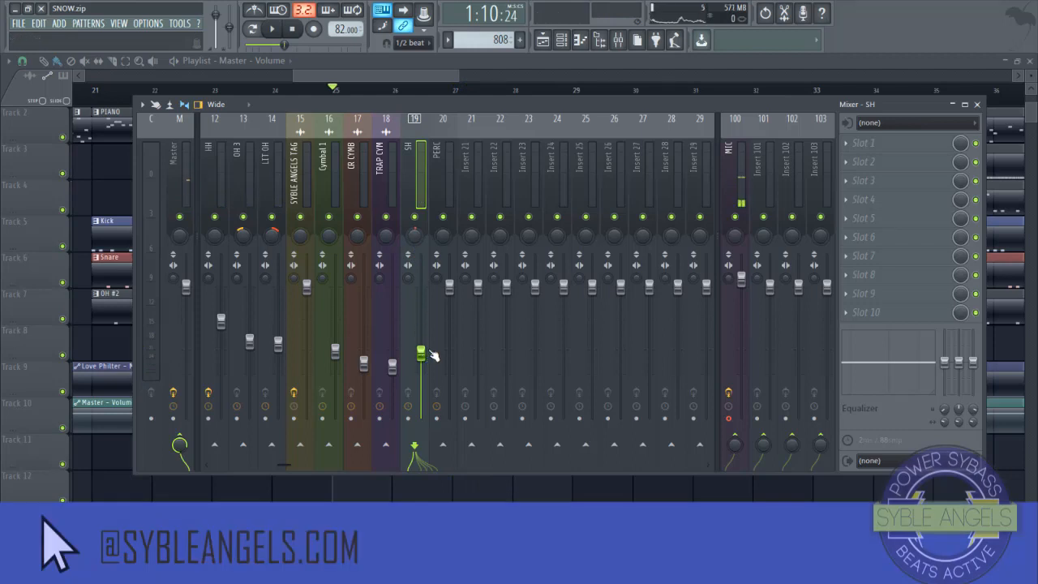
{"action": "key", "text": "space"}
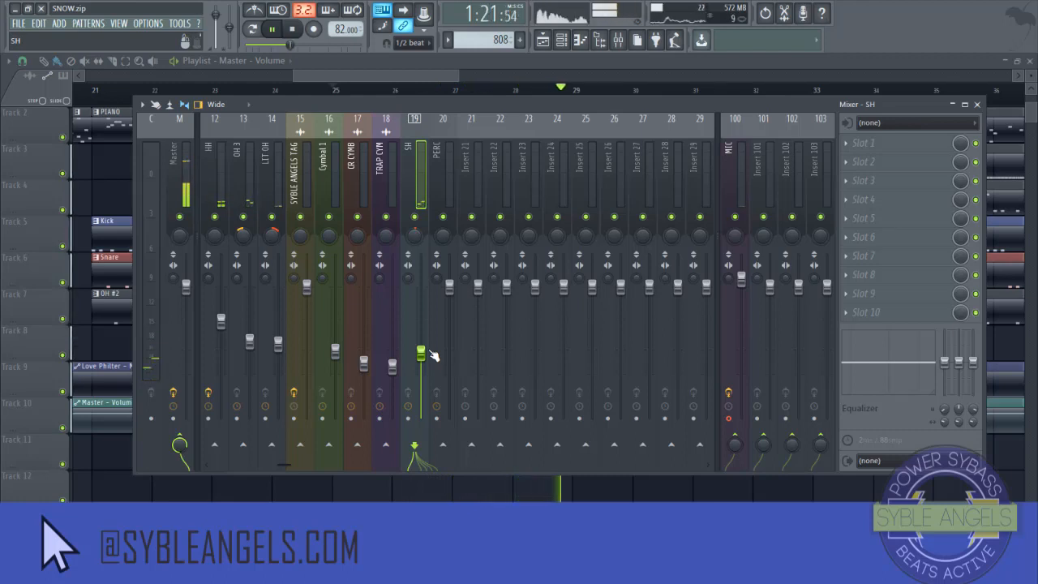
- Lower the CR CYMB fader slightly to about -15.6 dB, look at the channel rack, and close the mixer to view the playlist
{"action": "left_click", "coordinate": [365, 365]}
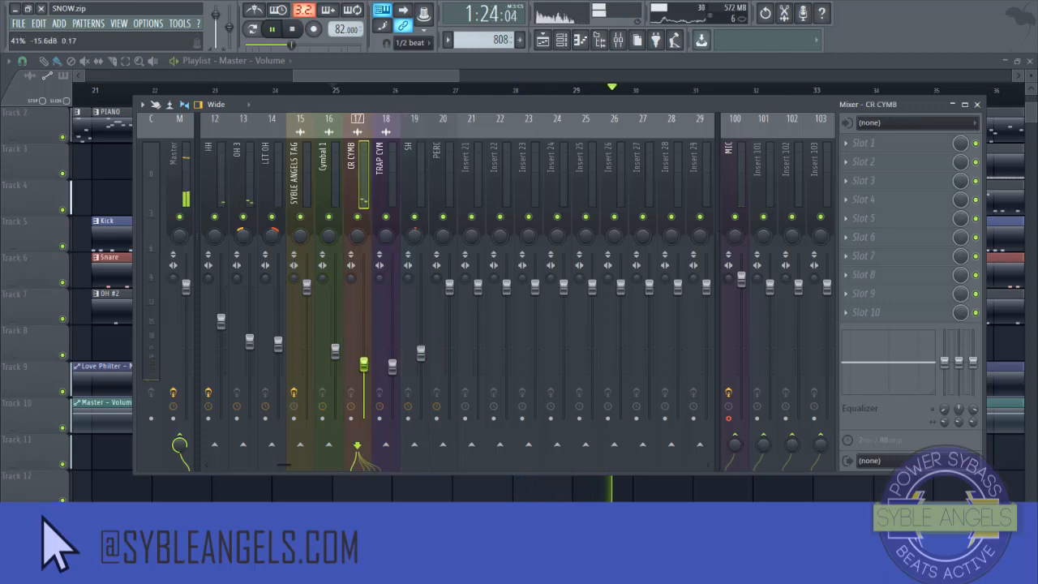
{"action": "left_click", "coordinate": [565, 42]}
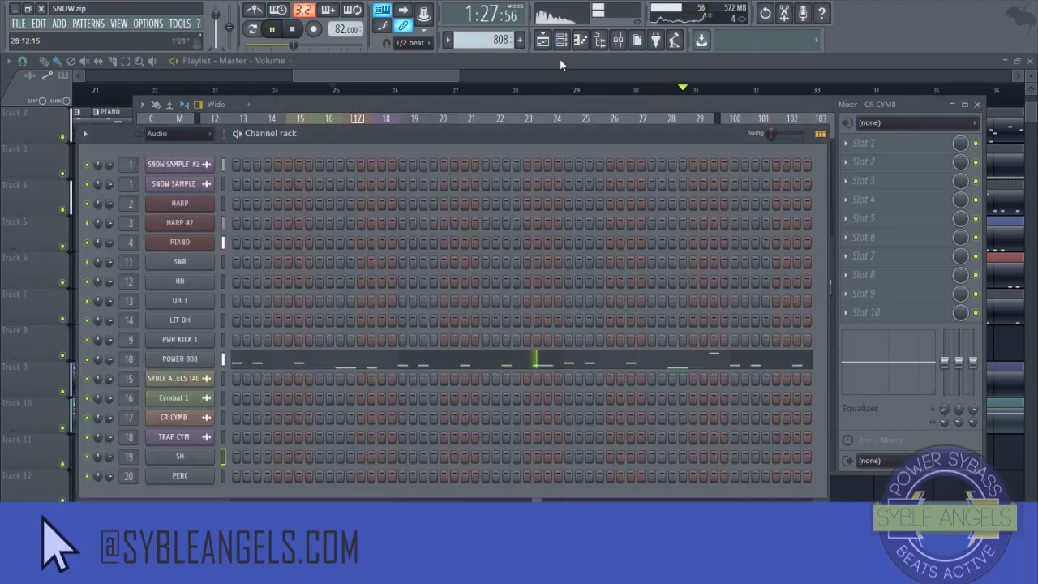
{"action": "left_click", "coordinate": [568, 44]}
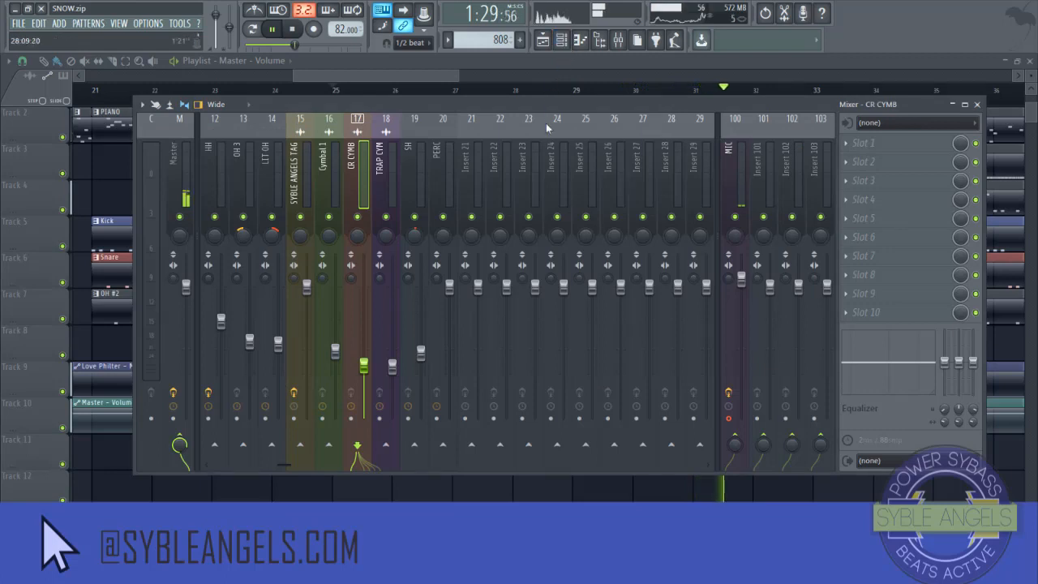
{"action": "left_click_drag", "start_coordinate": [546, 102], "coordinate": [548, 129]}
{"action": "left_click", "coordinate": [617, 44]}
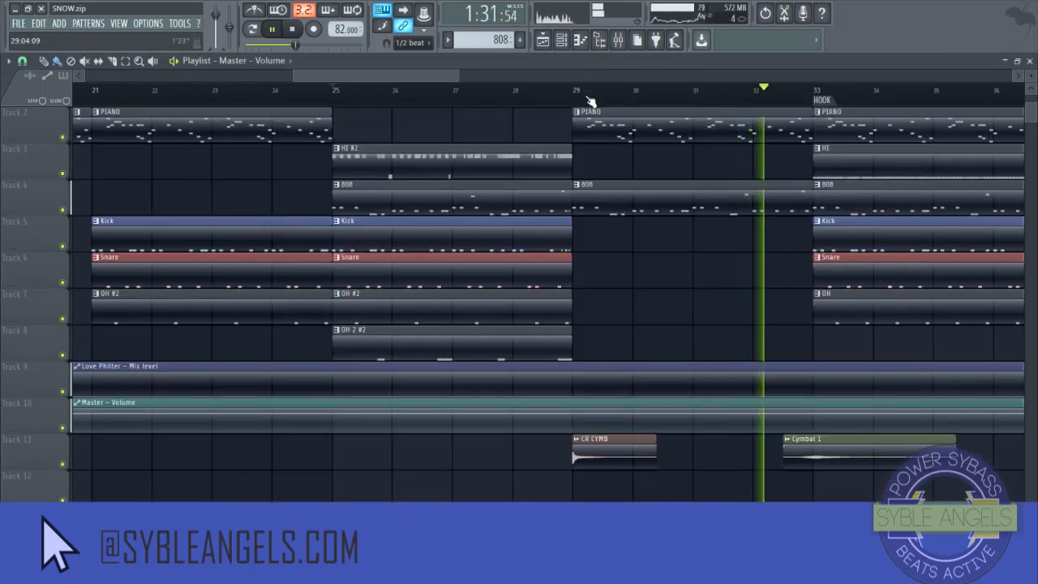
{"action": "scroll", "coordinate": [591, 100], "scroll_direction": "down", "scroll_amount": 2}
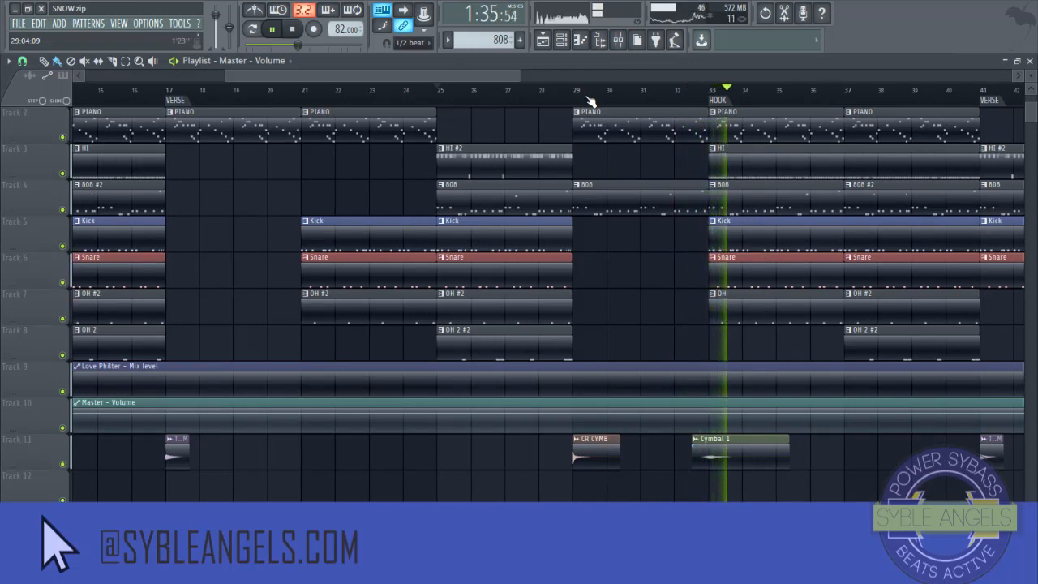
- Raise the POWER 808 fader slightly to about -12.3 dB and check it in playback from bar 25
{"action": "key", "text": "space"}
{"action": "left_click", "coordinate": [617, 40]}
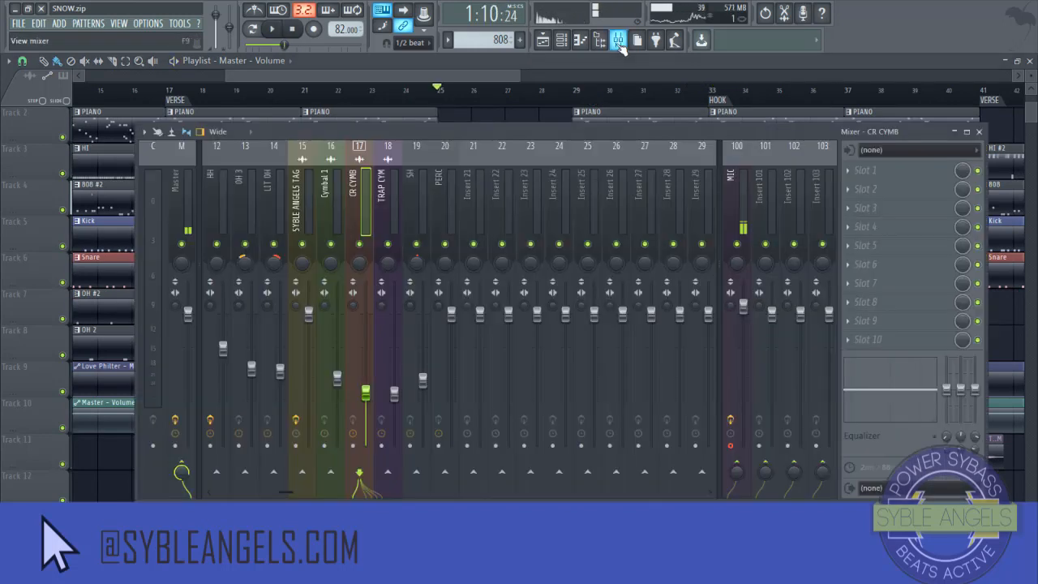
{"action": "scroll", "coordinate": [487, 211], "scroll_direction": "left", "scroll_amount": 4}
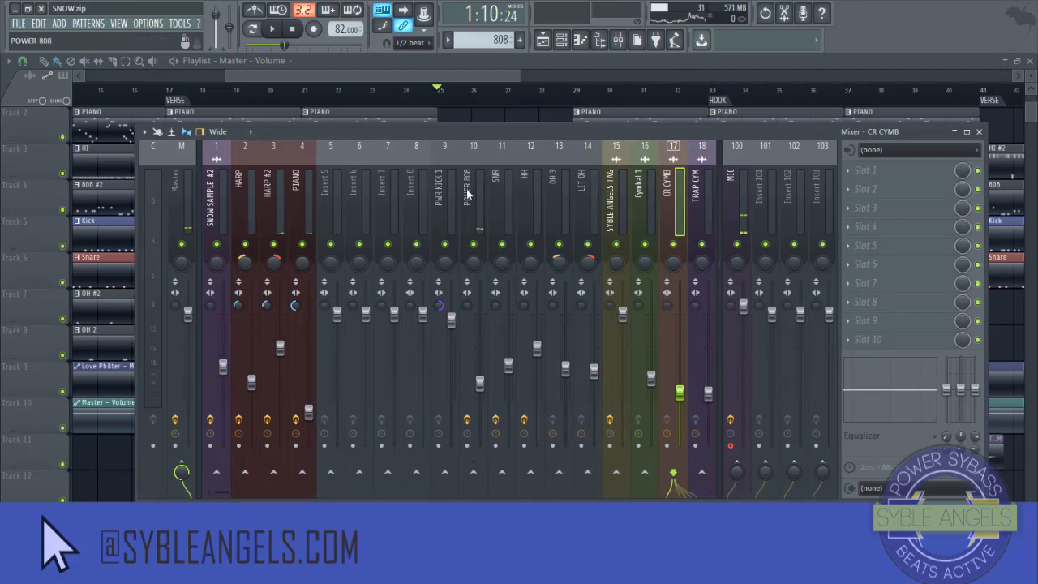
{"action": "left_click", "coordinate": [472, 198]}
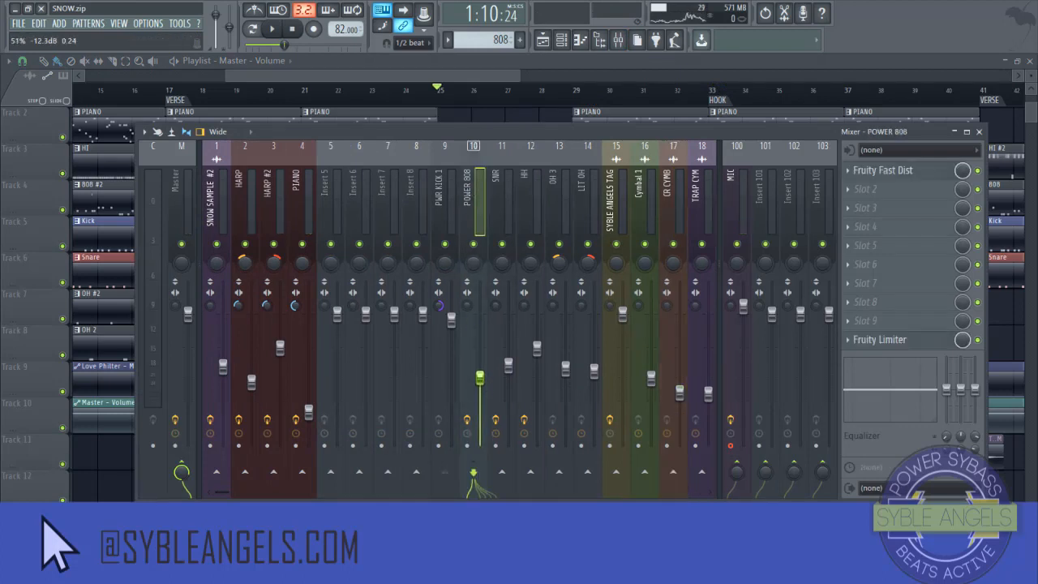
{"action": "key", "text": "space"}
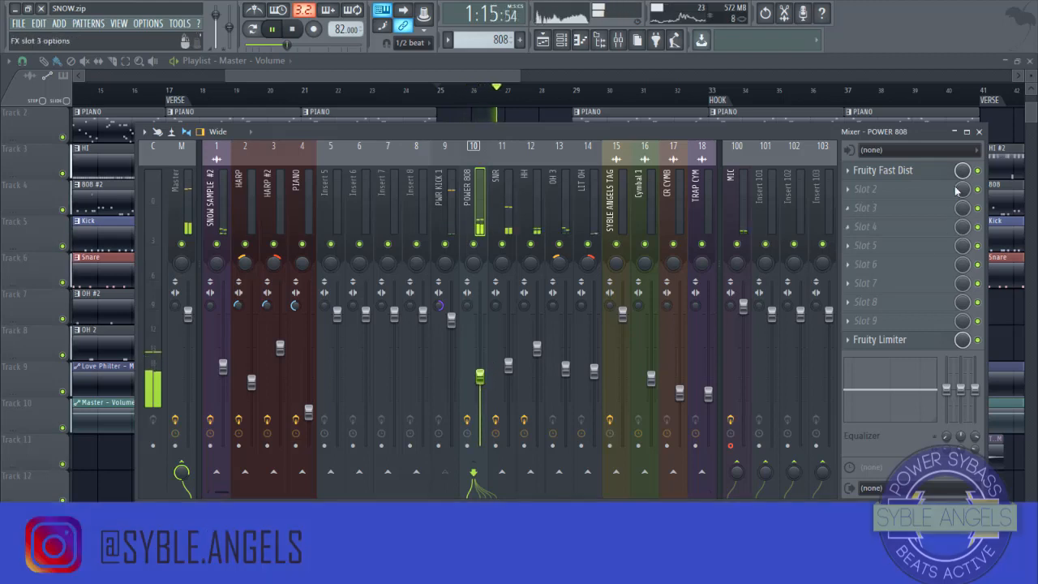
{"action": "left_click", "coordinate": [979, 132]}
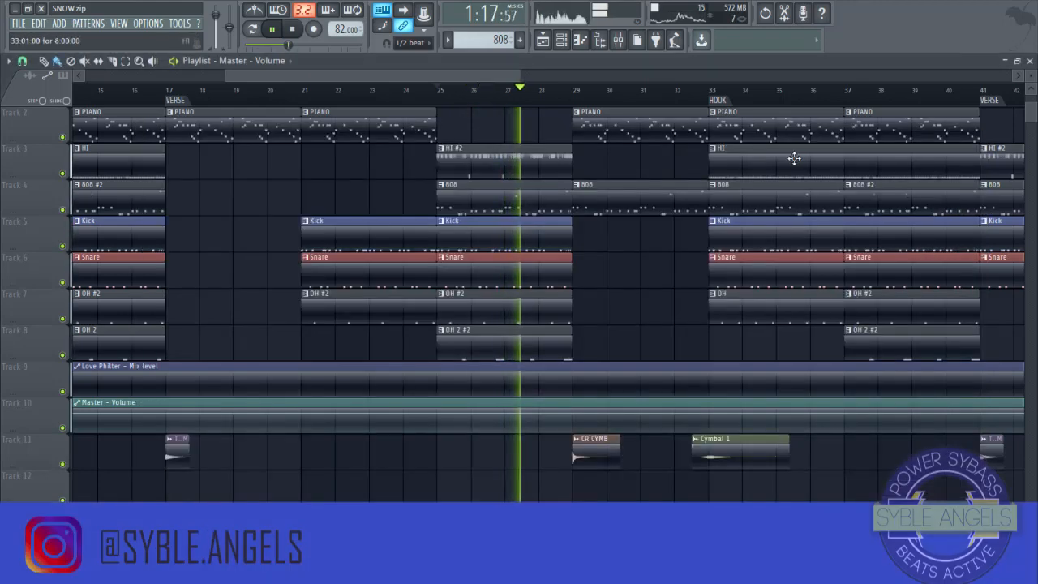
{"action": "key", "text": "space"}
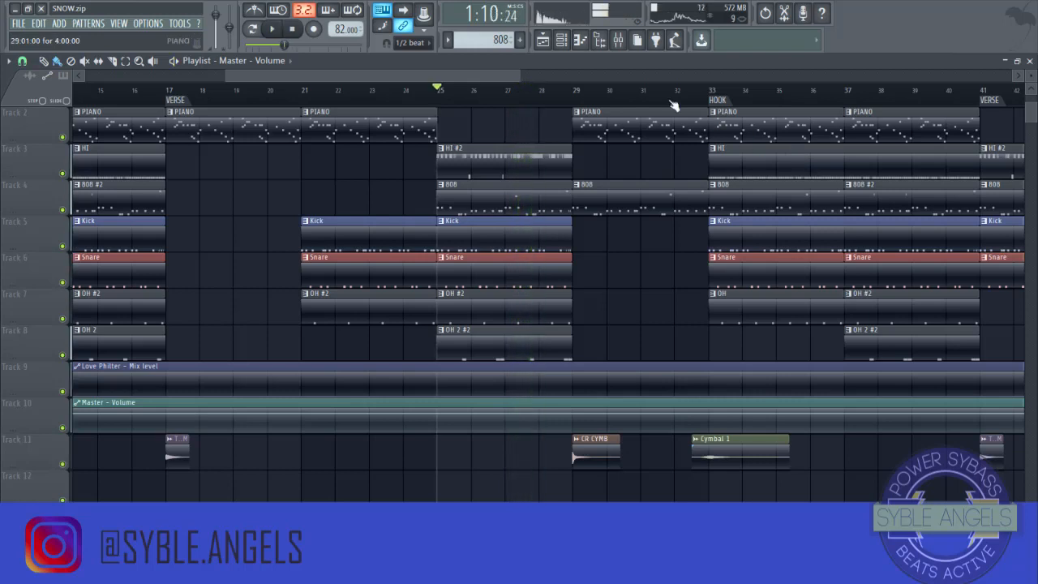
- Add Fruity Parametric EQ 2 to POWER 808's second effect slot, after Fruity Fast Dist
{"action": "left_click", "coordinate": [619, 42]}
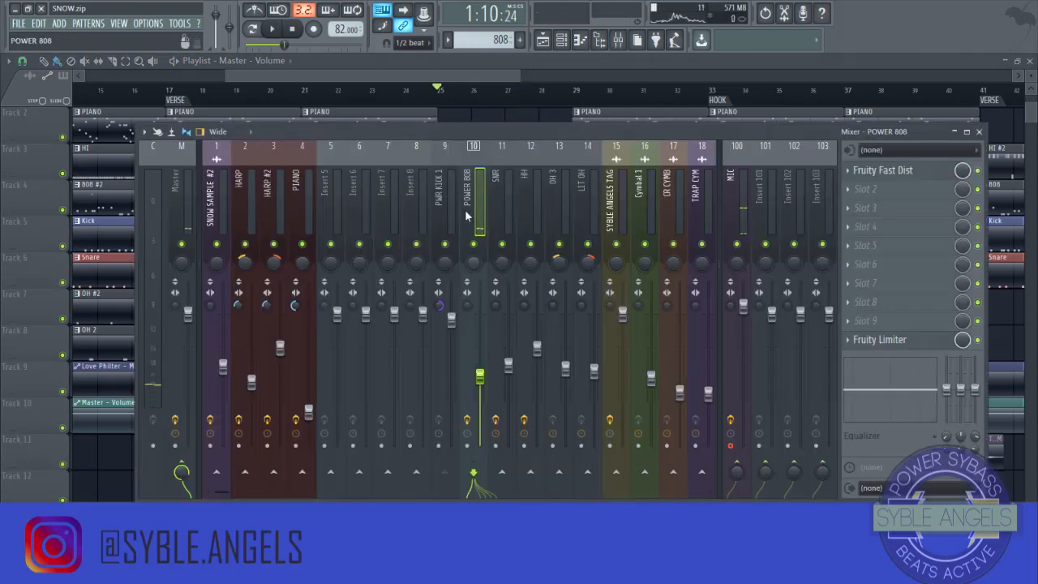
{"action": "left_click", "coordinate": [857, 206]}
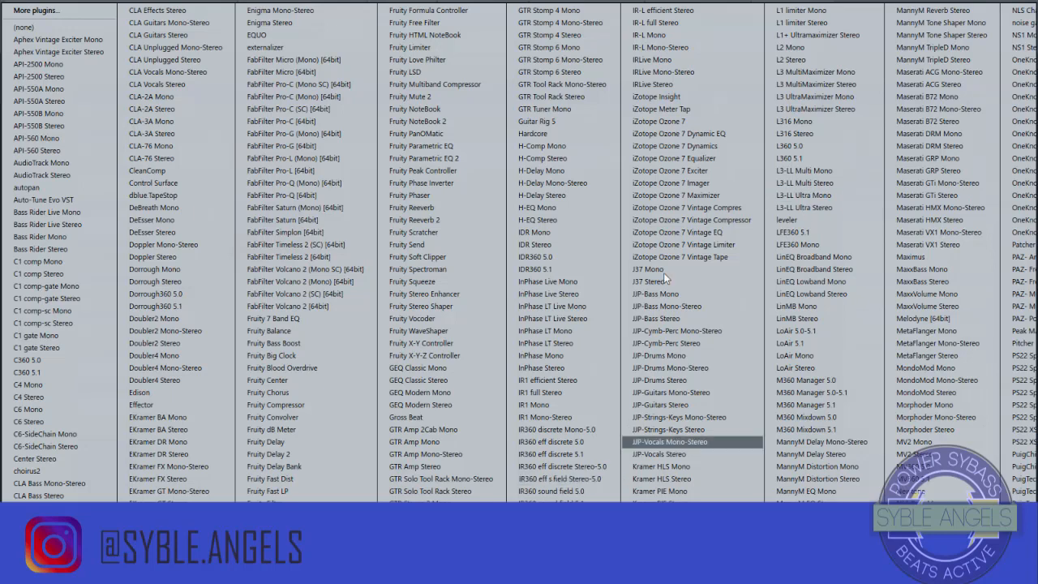
{"action": "scroll", "coordinate": [663, 272], "scroll_direction": "down", "scroll_amount": 3}
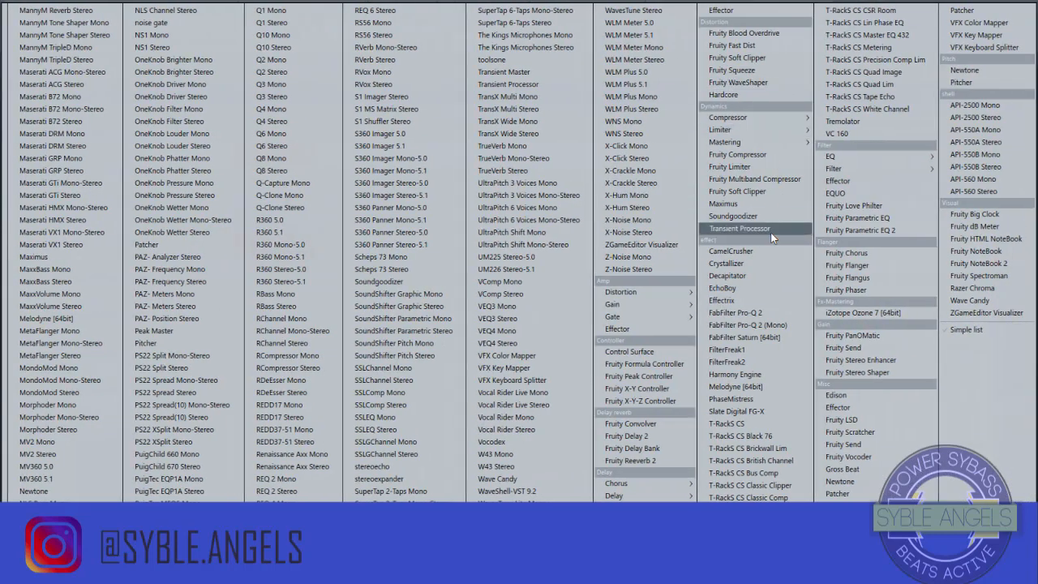
{"action": "mouse_move", "coordinate": [895, 162]}
{"action": "left_click", "coordinate": [964, 181]}
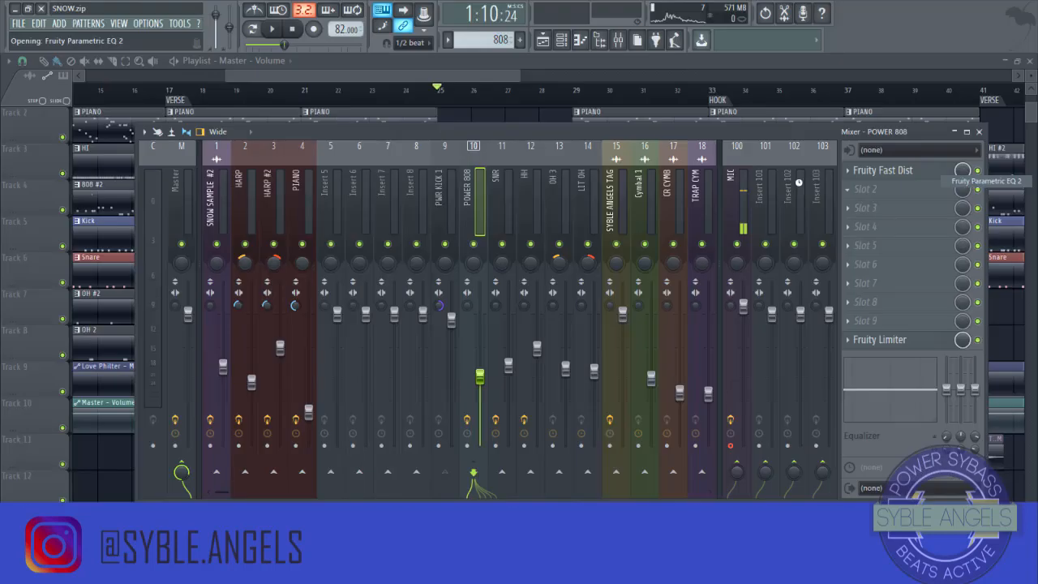
{"action": "left_click_drag", "start_coordinate": [258, 130], "coordinate": [481, 150]}
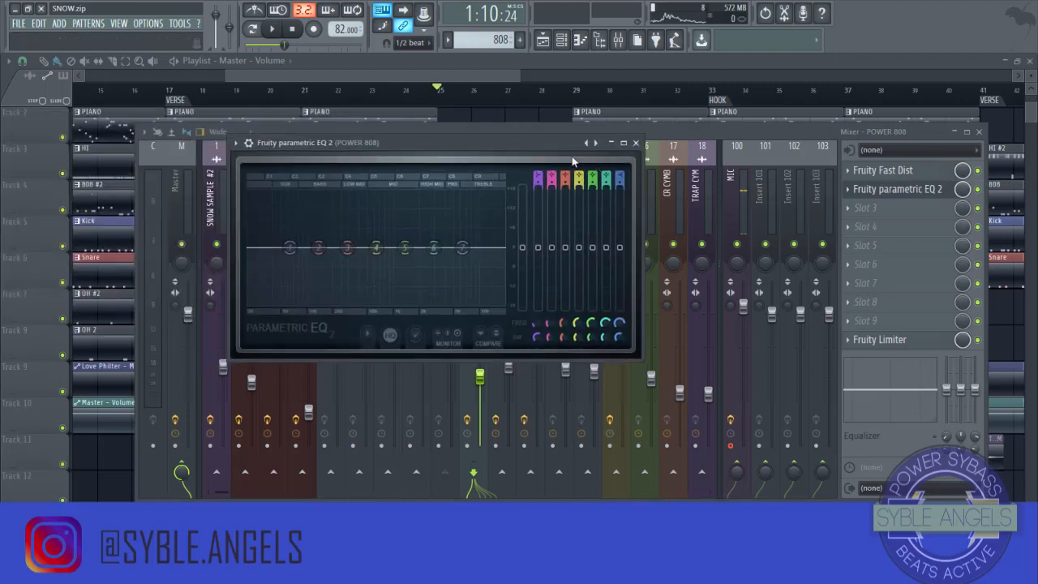
- Pick the LOVE 808B EG preset for the parametric EQ on POWER 808
{"action": "left_click", "coordinate": [235, 144]}
{"action": "mouse_move", "coordinate": [248, 181]}
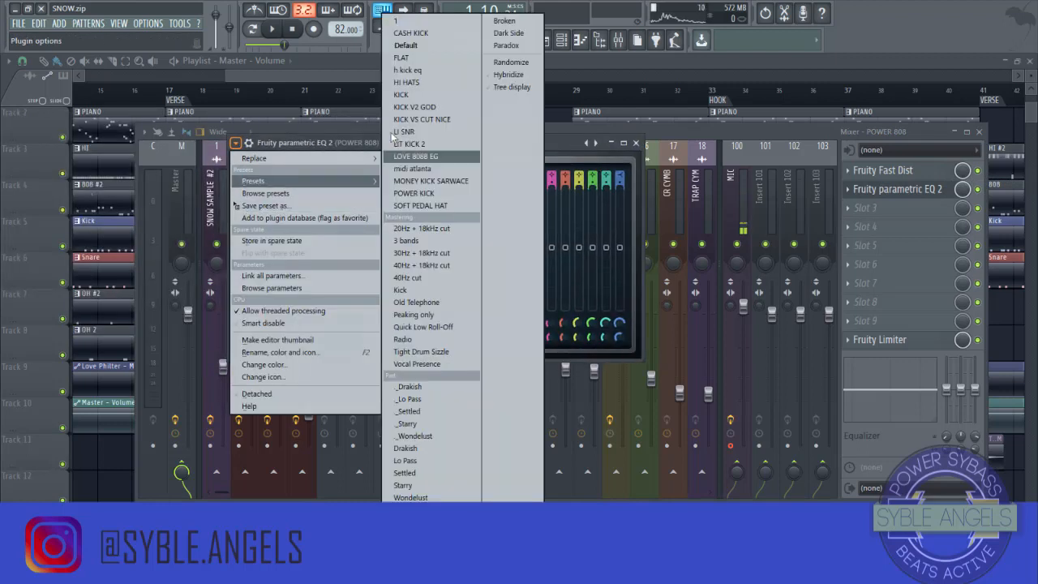
{"action": "left_click", "coordinate": [418, 156]}
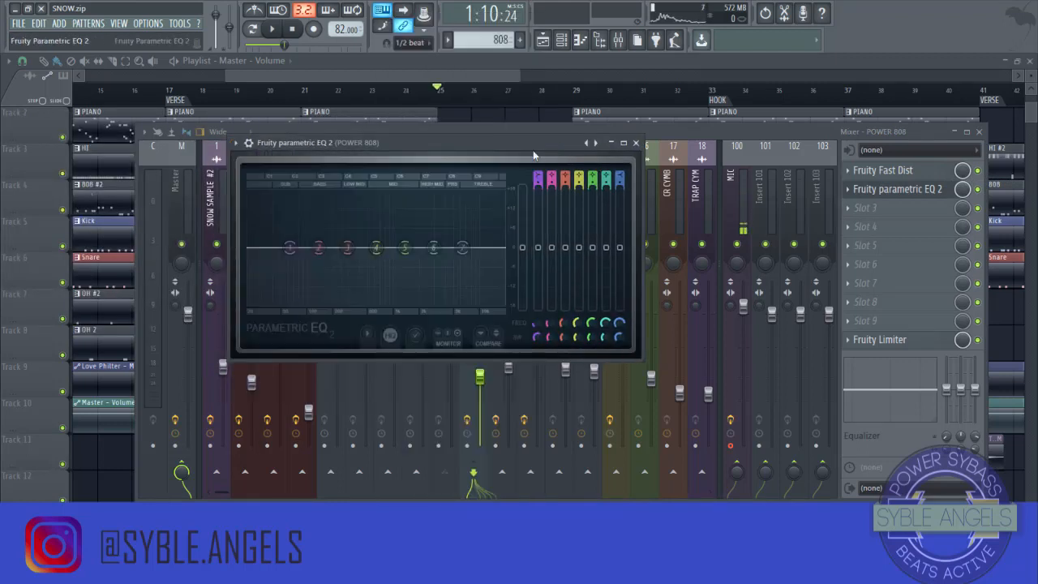
- Cut POWER 808's lows with EQ band 1 at about 24 Hz, -18 dB, and its highs with band 7 at about 7 kHz
{"action": "left_click_drag", "start_coordinate": [291, 248], "coordinate": [248, 293]}
{"action": "left_click_drag", "start_coordinate": [541, 185], "coordinate": [541, 165]}
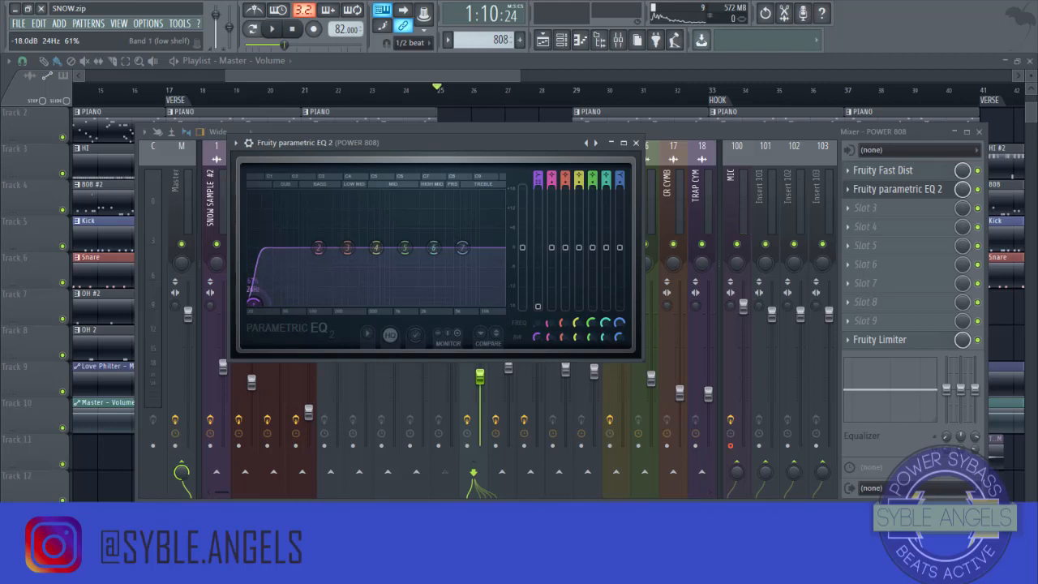
{"action": "left_click_drag", "start_coordinate": [462, 247], "coordinate": [468, 302]}
{"action": "key", "text": "space"}
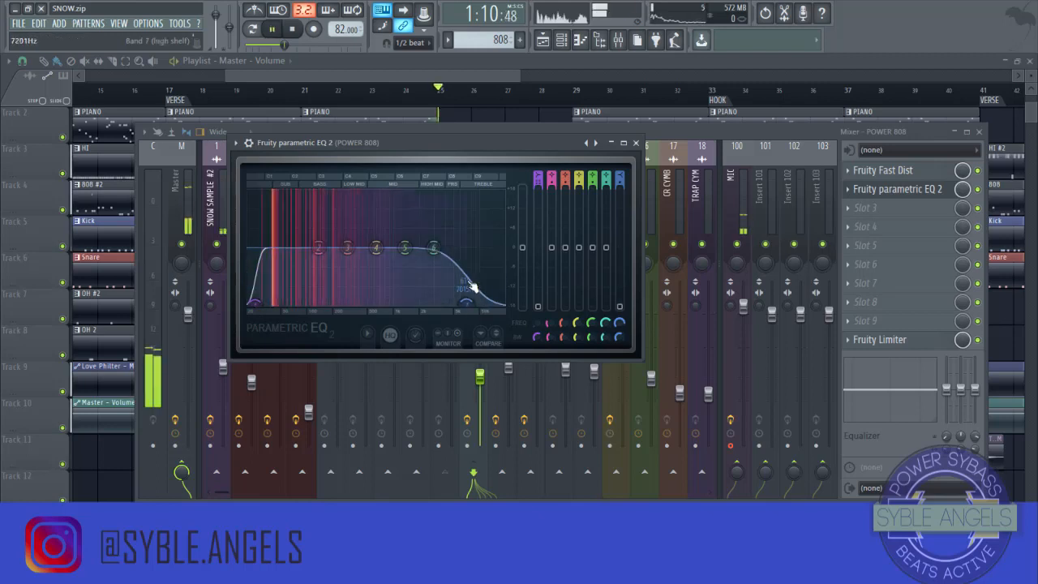
- Change the EQ's spectrum monitor mode, check the POWER 808 spectrum in playback, and close the EQ
{"action": "left_click", "coordinate": [399, 340]}
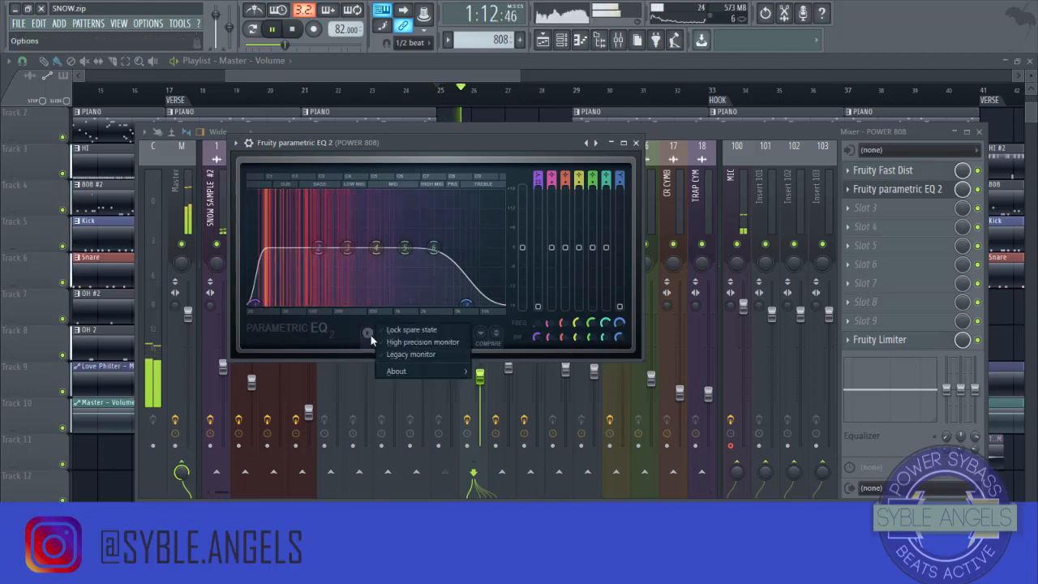
{"action": "left_click", "coordinate": [420, 350]}
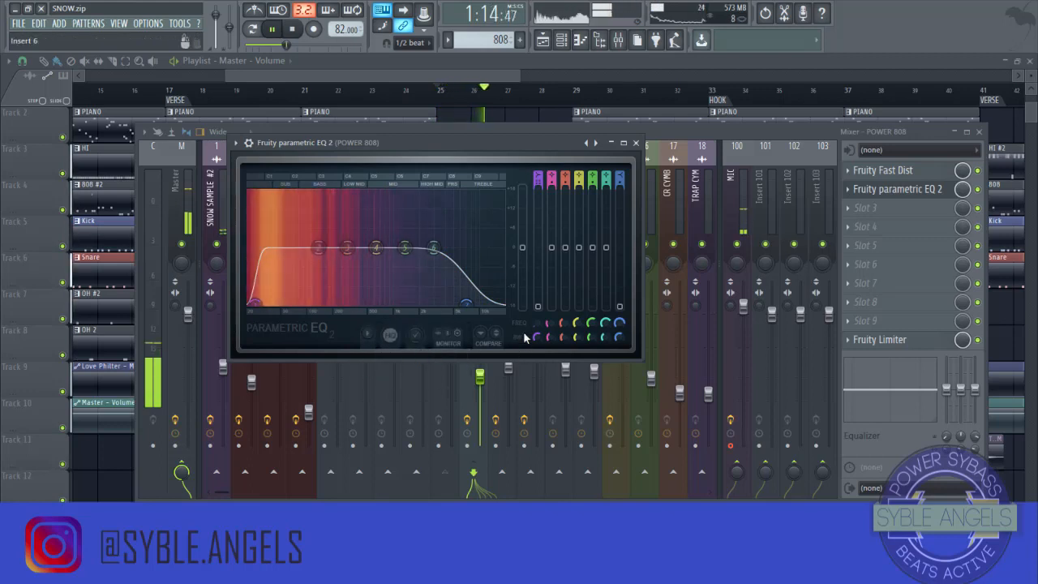
{"action": "key", "text": "space"}
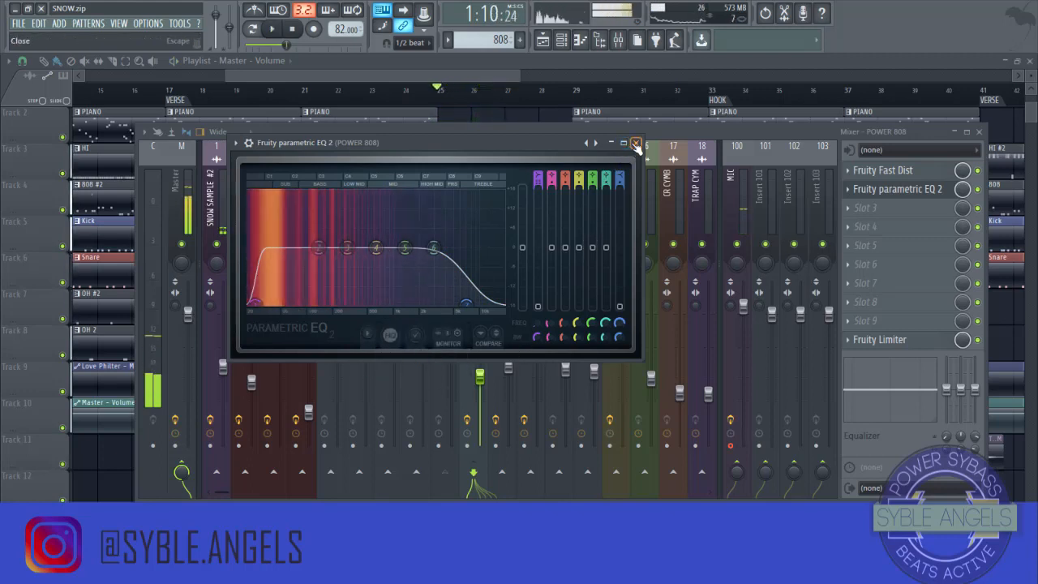
{"action": "left_click", "coordinate": [636, 143]}
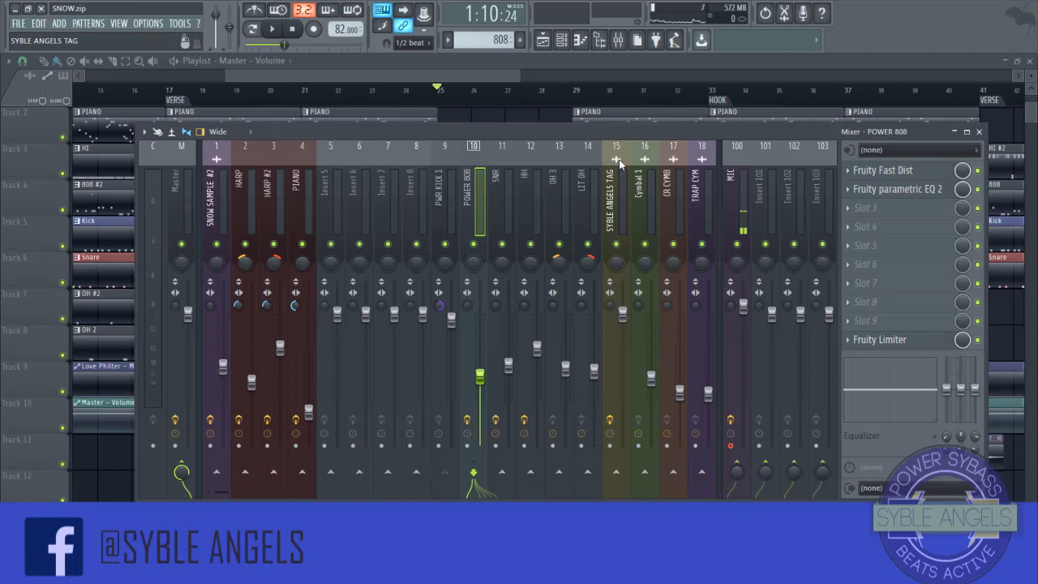
- Check the Master level in playback from bar 25 and add FabFilter Pro-Q 2 to the Master's second effect slot
{"action": "key", "text": "space"}
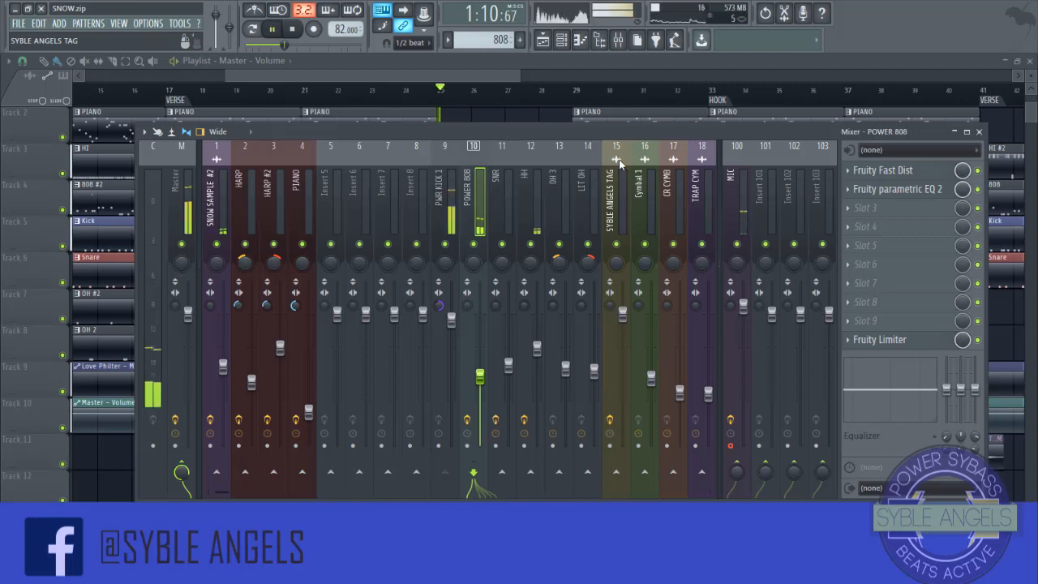
{"action": "left_click", "coordinate": [192, 207]}
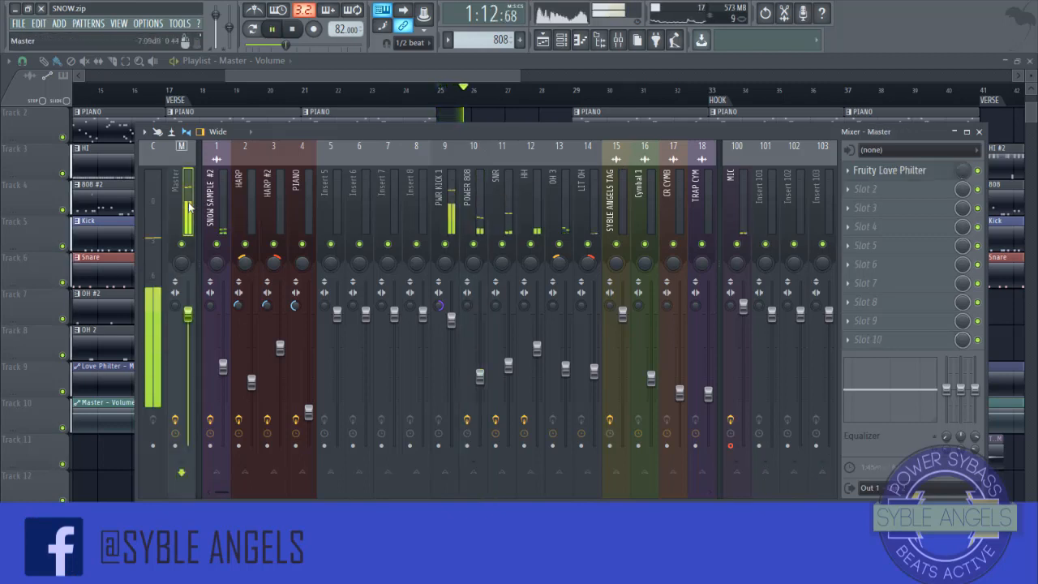
{"action": "key", "text": "space"}
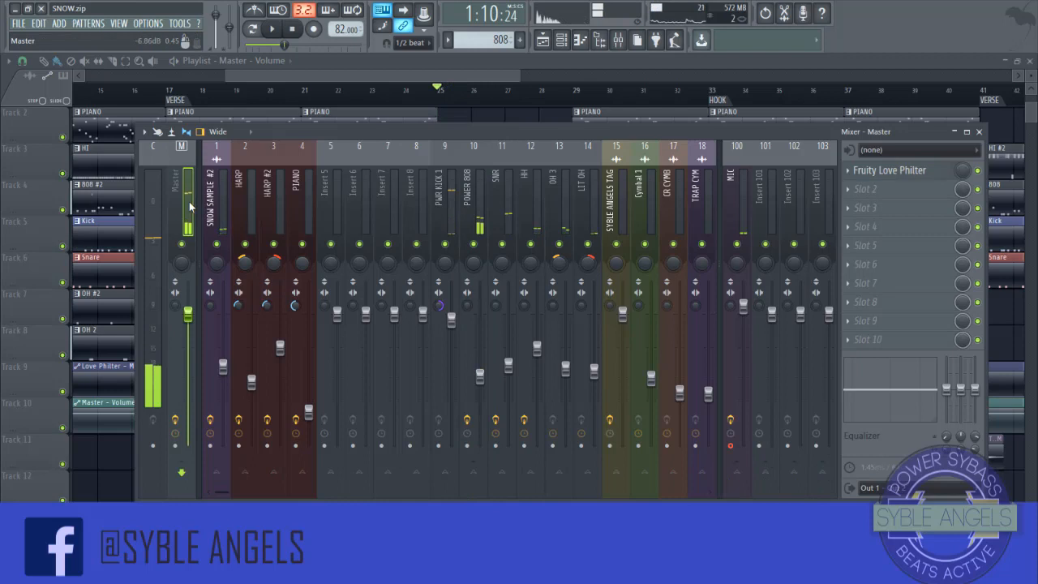
{"action": "left_click", "coordinate": [849, 194]}
{"action": "scroll", "coordinate": [577, 295], "scroll_direction": "down", "scroll_amount": 3}
{"action": "scroll", "coordinate": [577, 295], "scroll_direction": "down", "scroll_amount": 3}
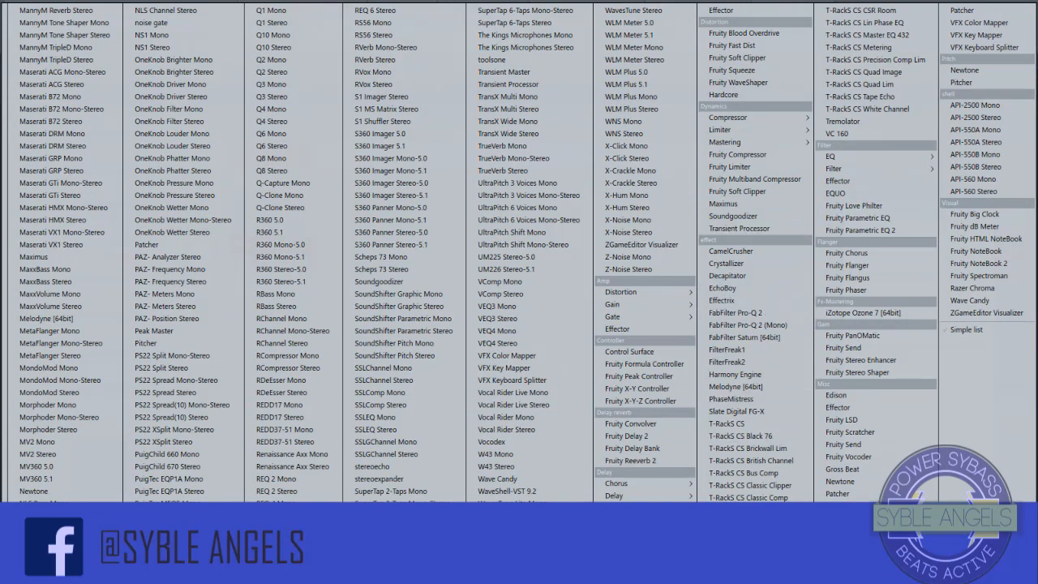
{"action": "left_click", "coordinate": [742, 313]}
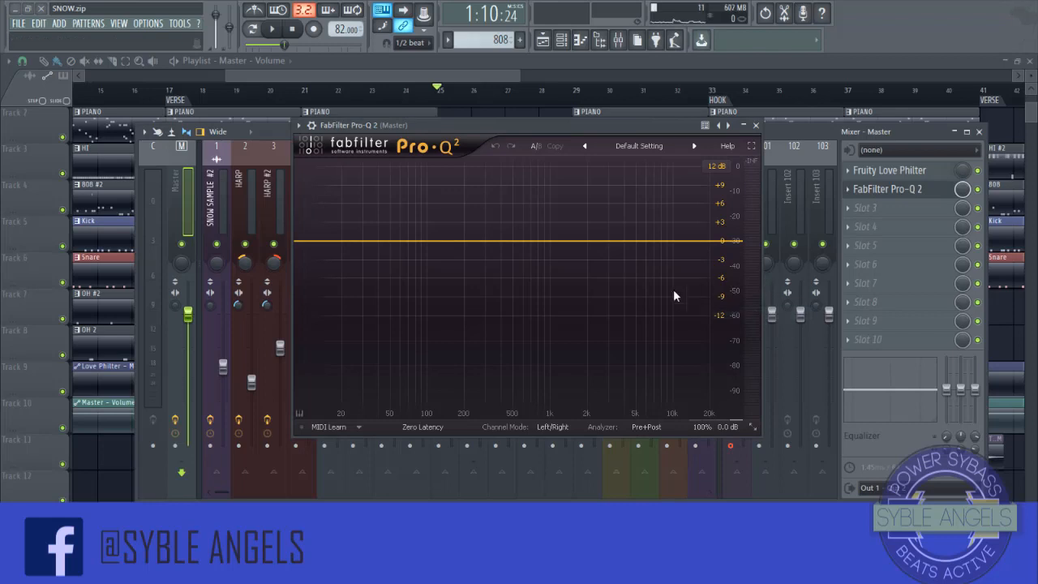
- Set the FabFilter Pro-Q 2 interface size to Large and move its window clear of the playlist timeline
{"action": "left_click", "coordinate": [750, 425]}
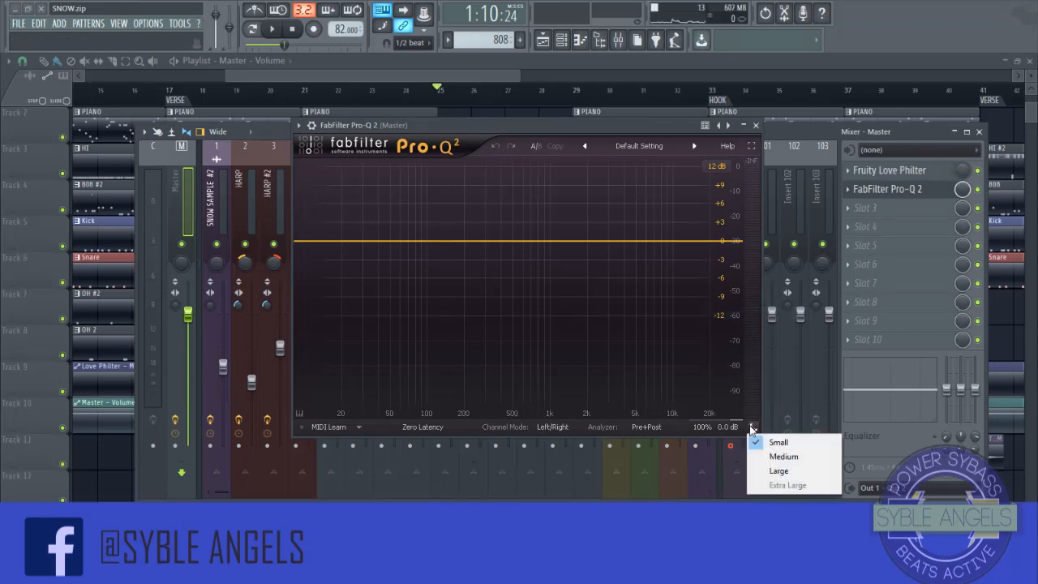
{"action": "left_click", "coordinate": [777, 471]}
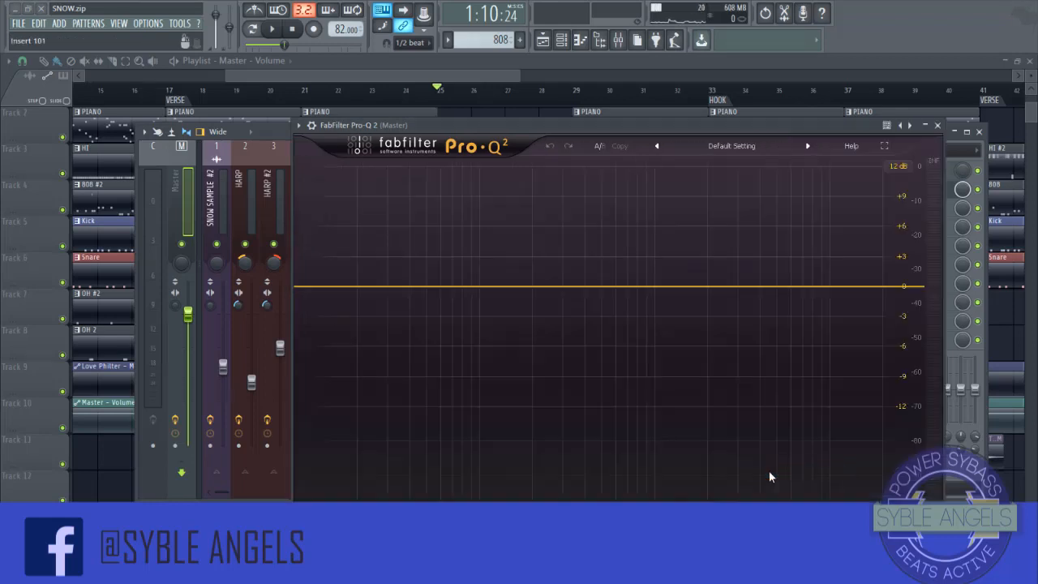
{"action": "left_click_drag", "start_coordinate": [631, 144], "coordinate": [434, 114]}
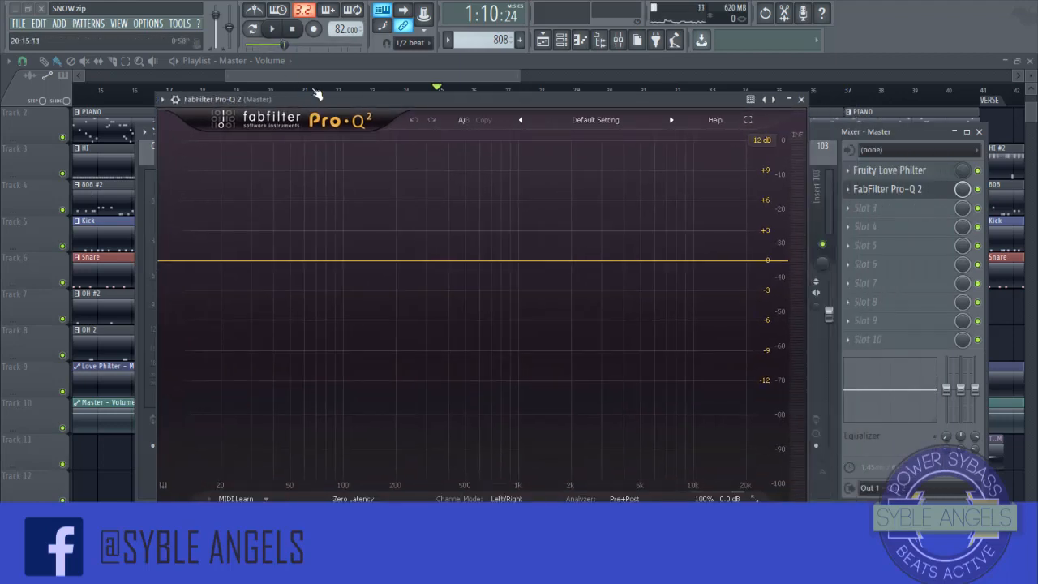
{"action": "left_click_drag", "start_coordinate": [333, 101], "coordinate": [363, 247]}
- Select the first HOOK section, bars 9 to 17, in the playlist and reposition the Pro-Q 2 window to show its whole graph
{"action": "scroll", "coordinate": [288, 93], "scroll_direction": "down", "scroll_amount": 3}
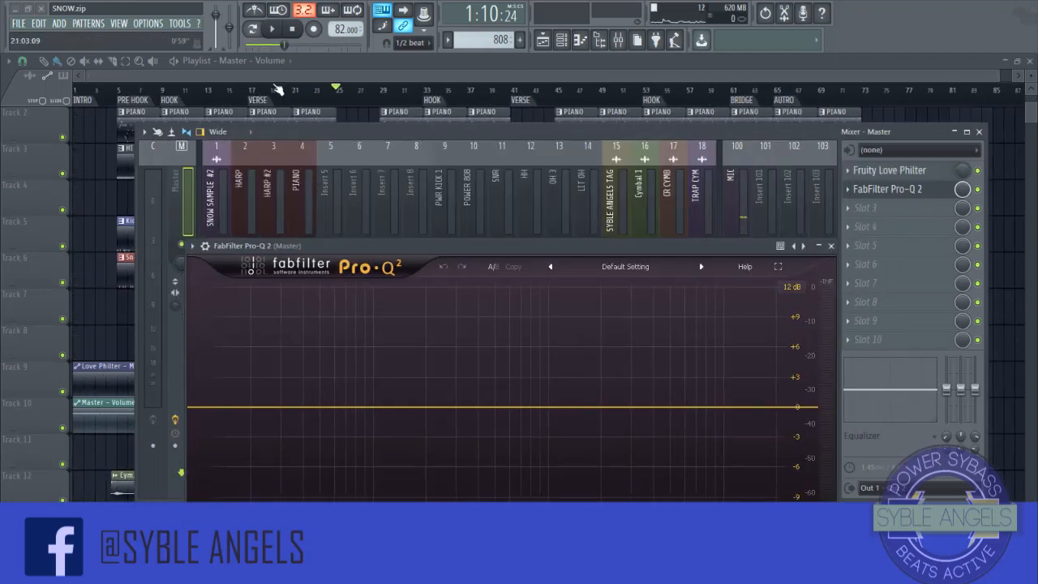
{"action": "left_click", "coordinate": [181, 103]}
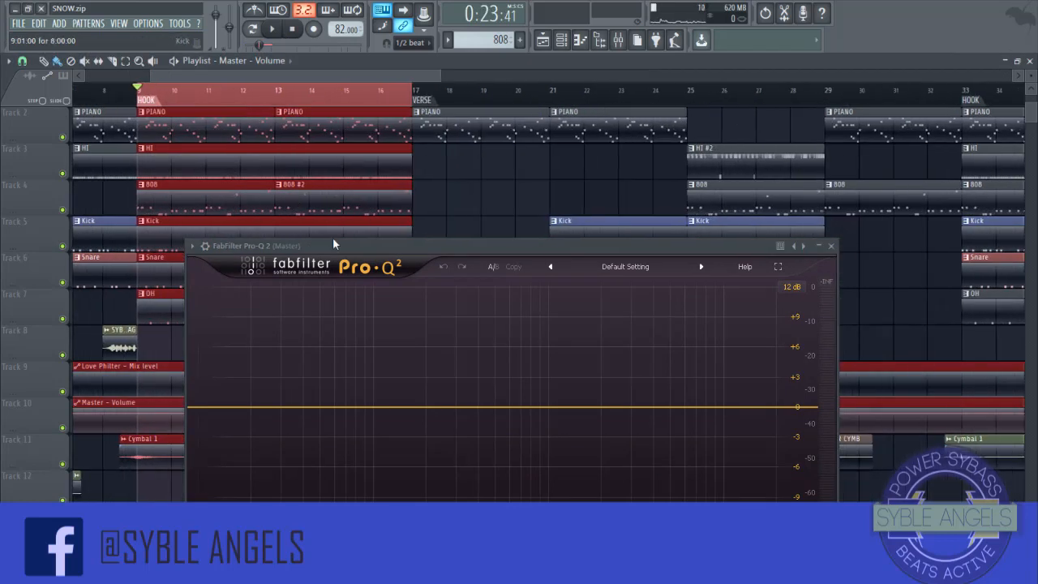
{"action": "left_click_drag", "start_coordinate": [335, 242], "coordinate": [355, 140]}
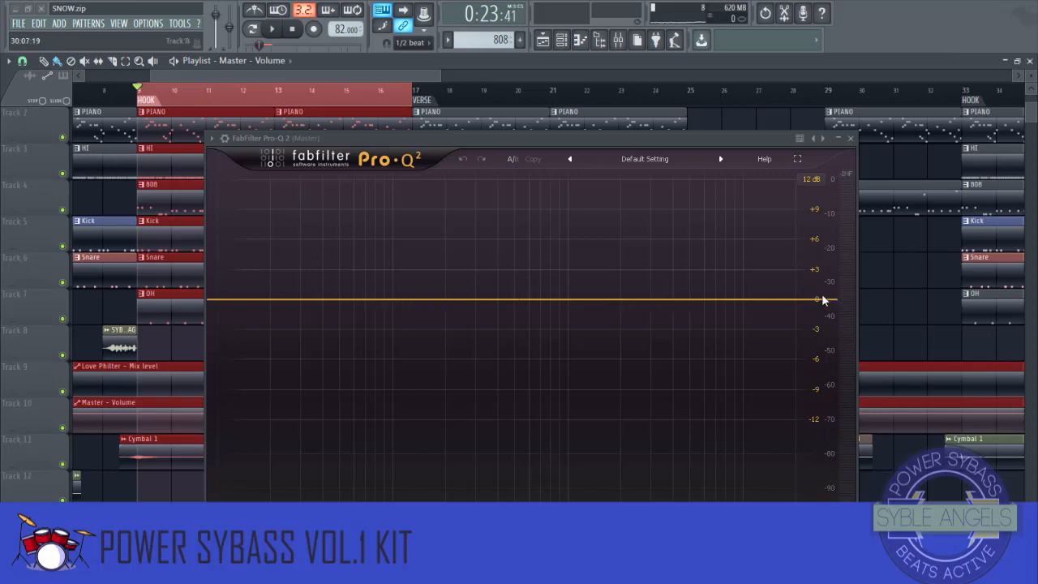
{"action": "left_click_drag", "start_coordinate": [696, 132], "coordinate": [695, 97]}
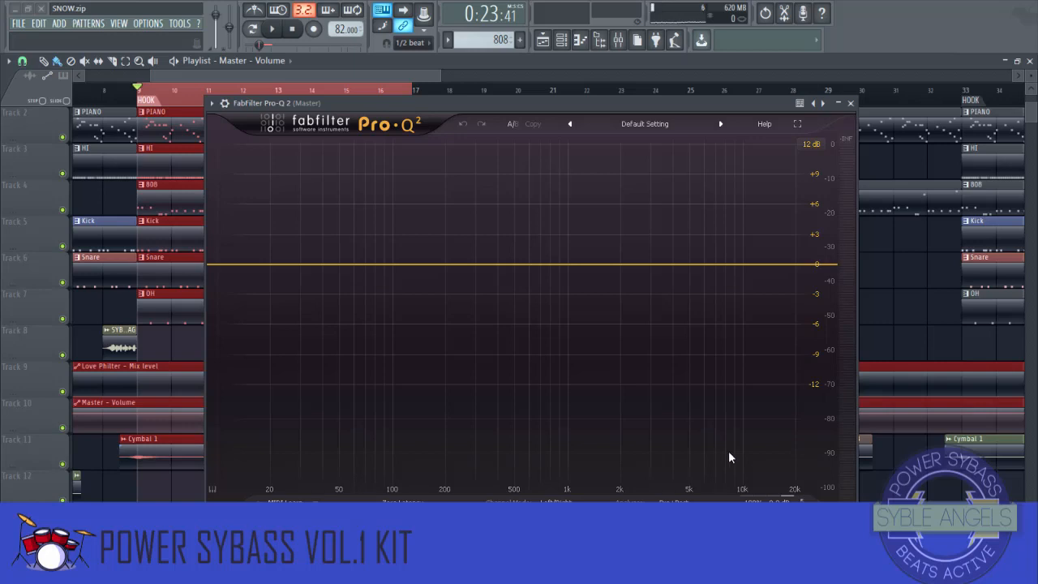
- Show the piano keyboard display in Pro-Q 2 and play the HOOK to examine the master frequency spectrum
{"action": "left_click", "coordinate": [215, 491]}
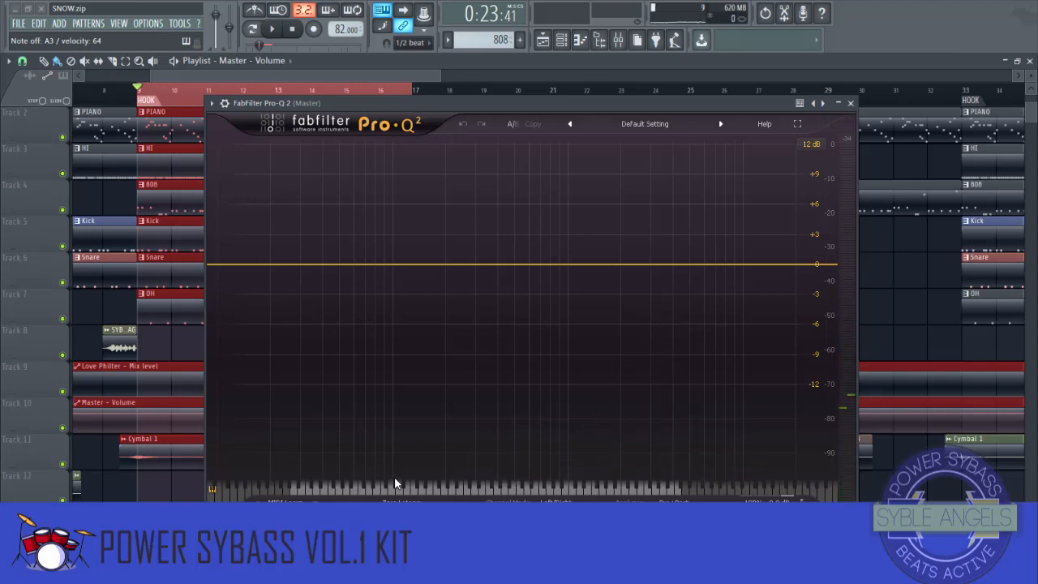
{"action": "left_click", "coordinate": [271, 34]}
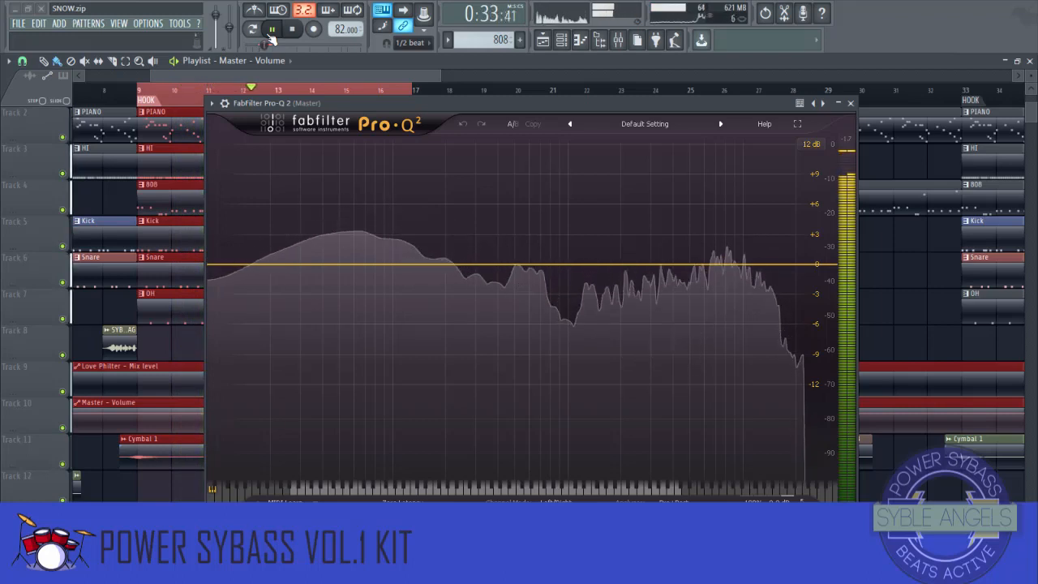
{"action": "key", "text": "space"}
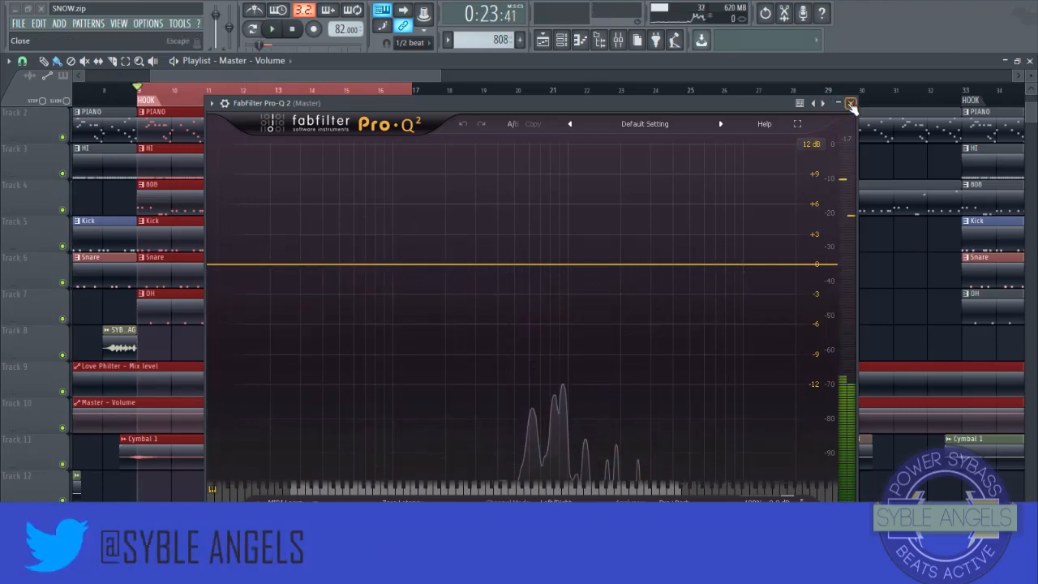
- Bring the mixer back, close Pro-Q 2, and raise the SNR fader slightly
{"action": "left_click", "coordinate": [618, 42]}
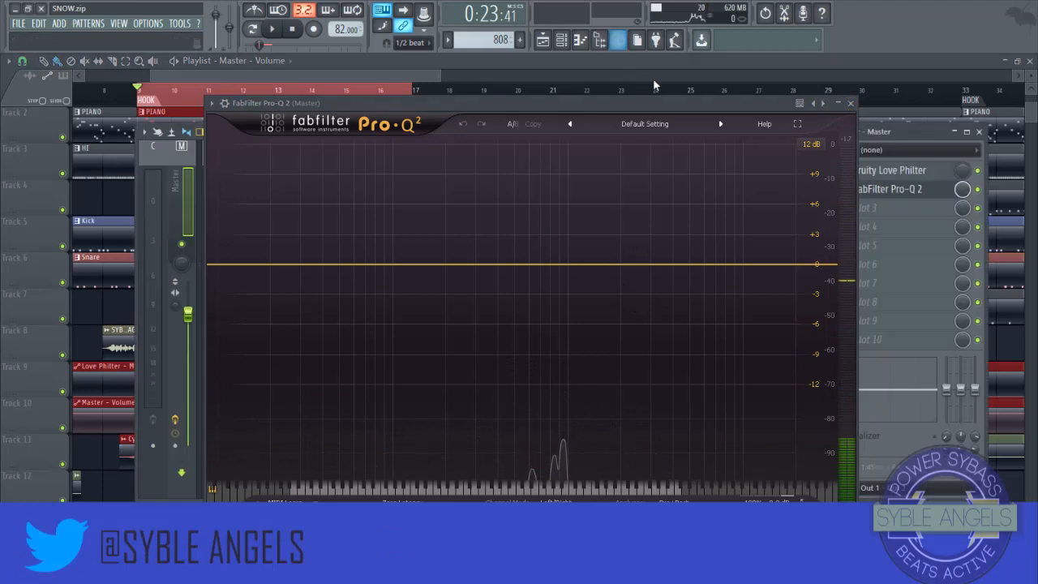
{"action": "left_click", "coordinate": [852, 104]}
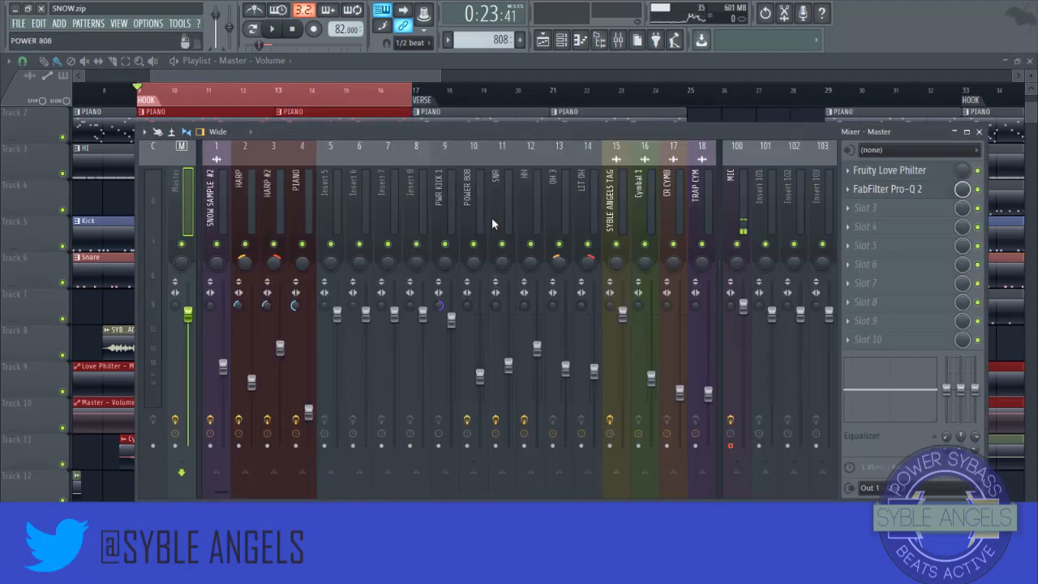
{"action": "left_click", "coordinate": [511, 192]}
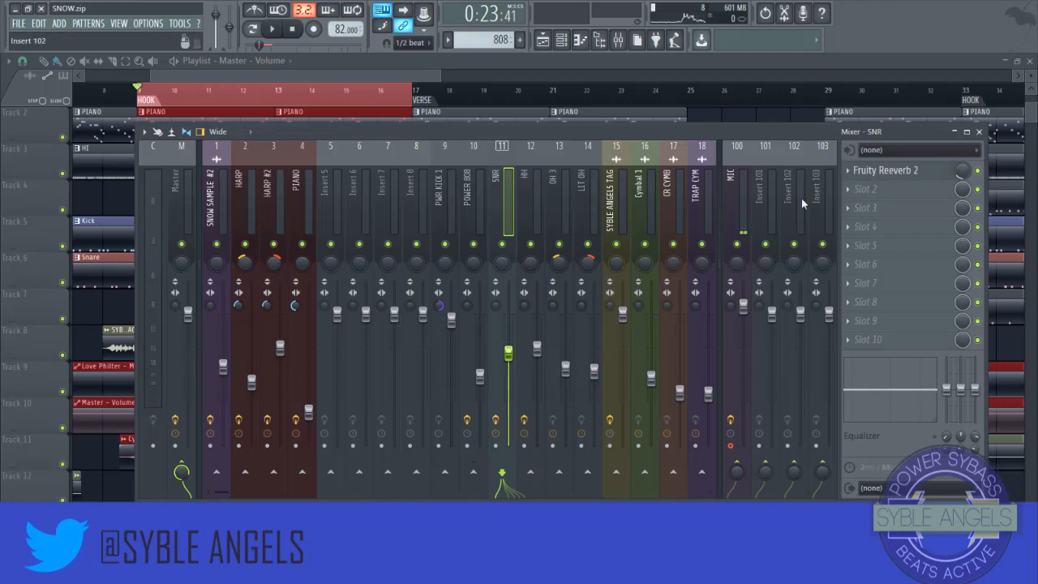
- Reopen Pro-Q 2 on the Master and play the HOOK twice to examine how the frequency spectrum is balanced
{"action": "left_click", "coordinate": [189, 197]}
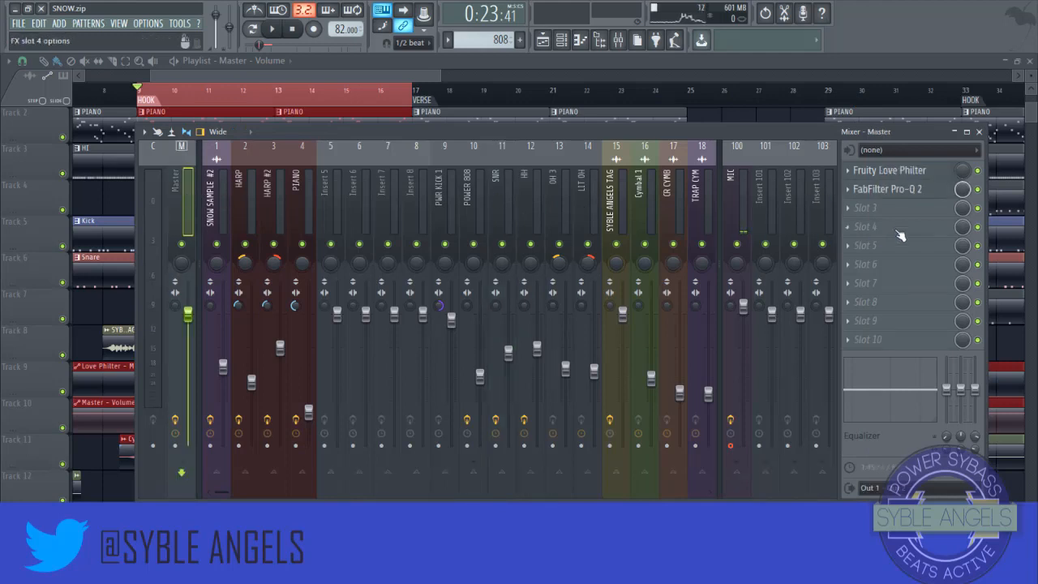
{"action": "left_click", "coordinate": [908, 194]}
{"action": "key", "text": "space"}
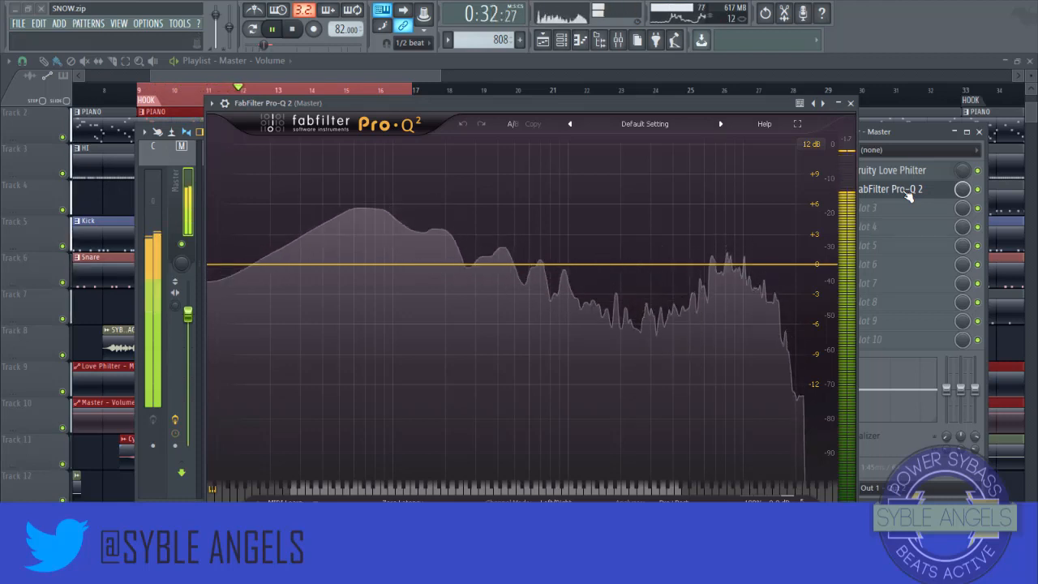
{"action": "key", "text": "space"}
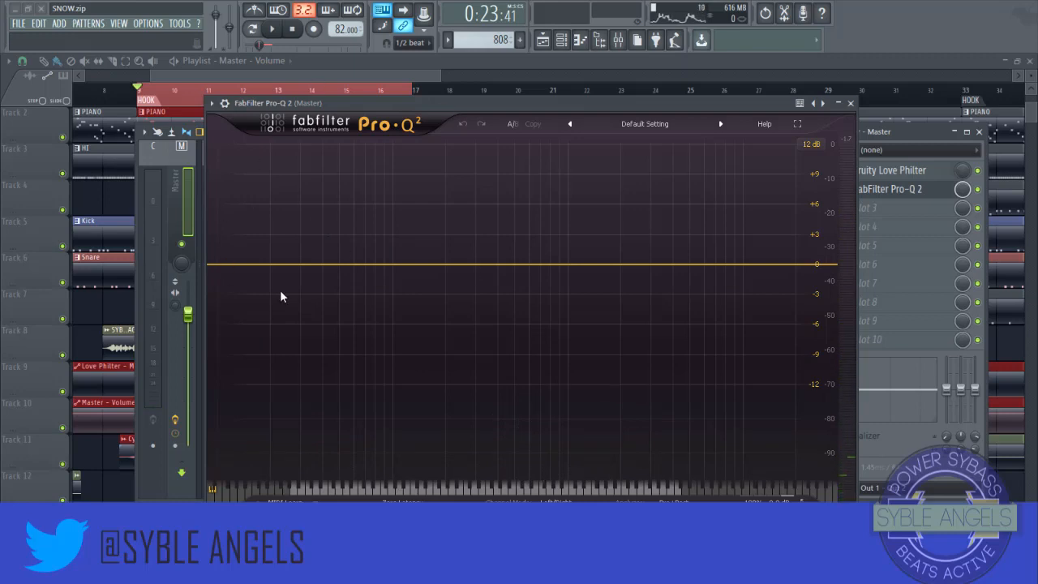
{"action": "key", "text": "space"}
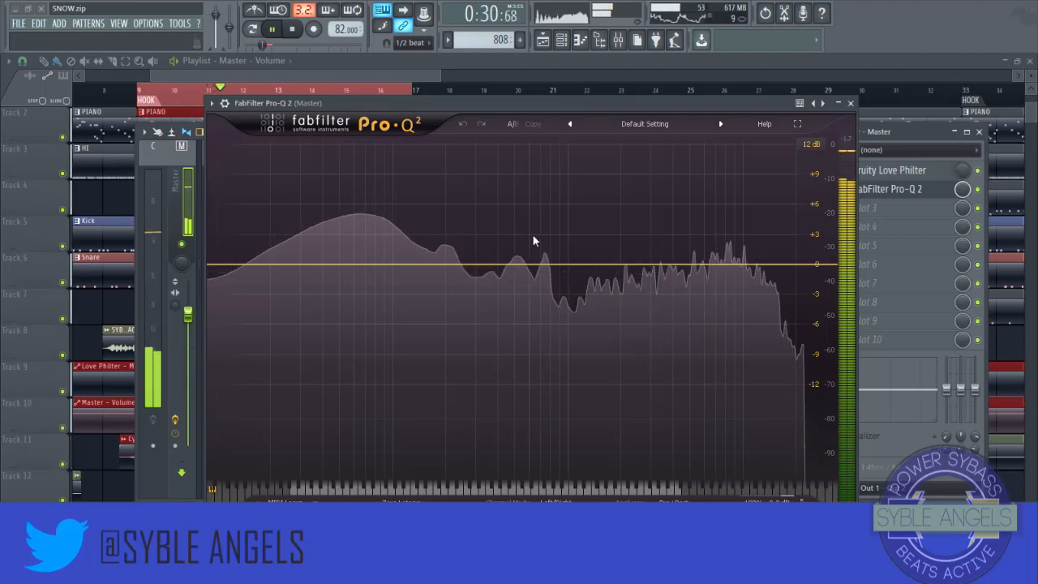
{"action": "key", "text": "space"}
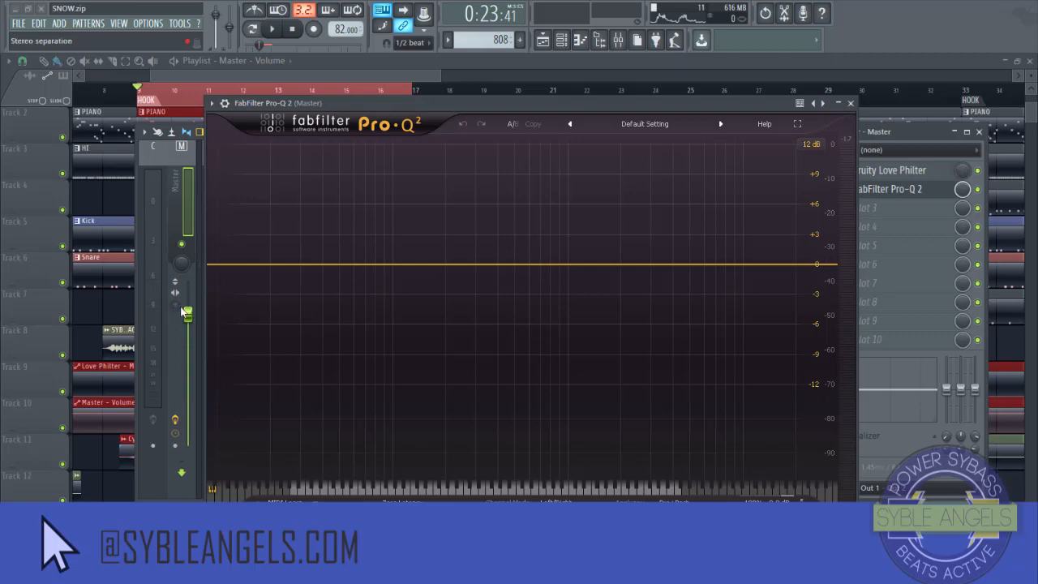
- Close Pro-Q 2, turn the Master's stereo separation towards merged, and play the HOOK to check the narrowed mix
{"action": "left_click", "coordinate": [851, 103]}
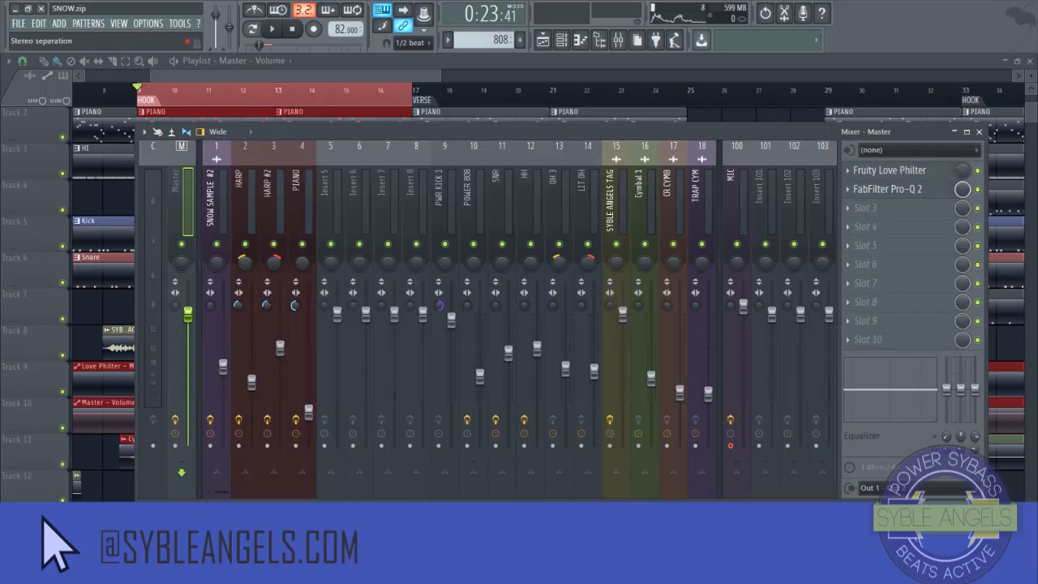
{"action": "left_click_drag", "start_coordinate": [175, 305], "coordinate": [175, 240]}
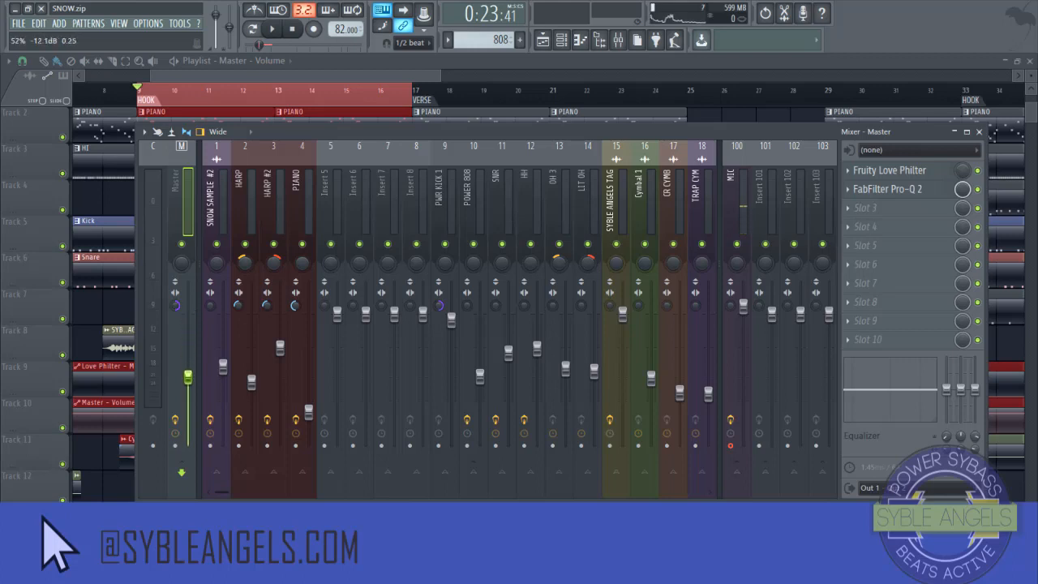
{"action": "key", "text": "space"}
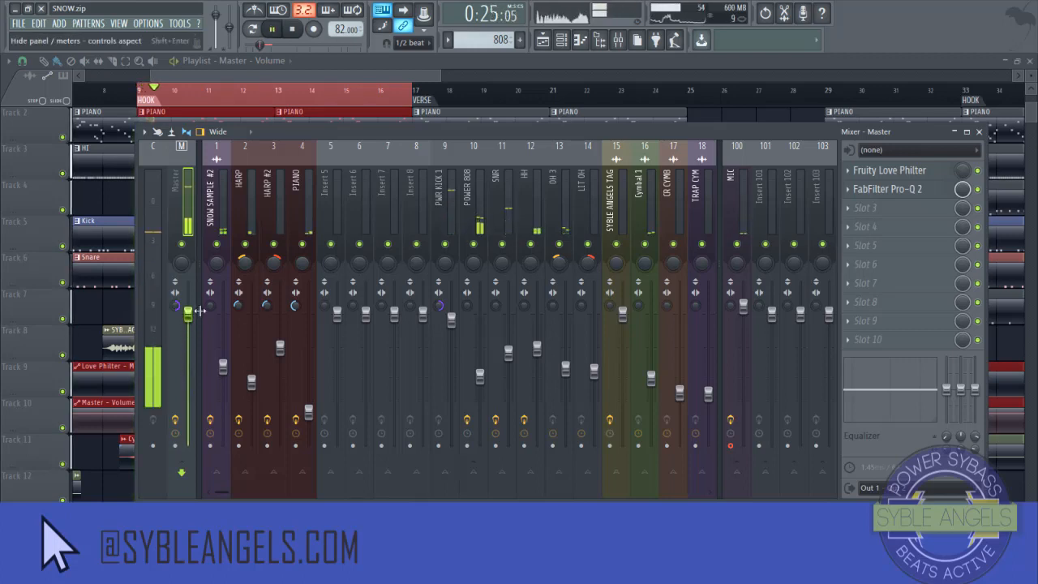
- Lower the Master volume to about -15.2 dB while the HOOK plays to check the low-volume balance, and reset the fader
{"action": "left_click_drag", "start_coordinate": [188, 313], "coordinate": [187, 381]}
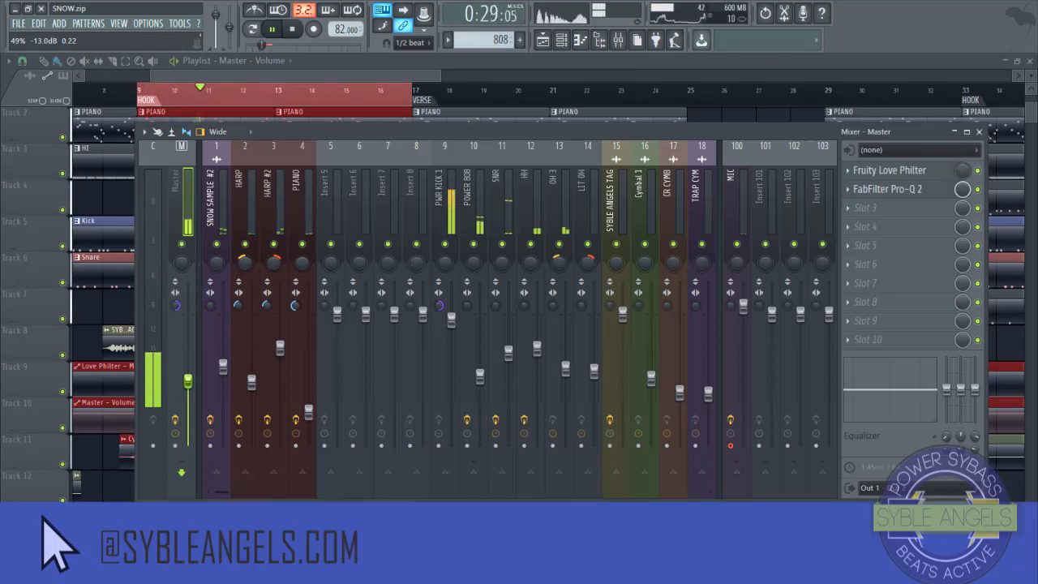
{"action": "left_click_drag", "start_coordinate": [188, 381], "coordinate": [188, 389]}
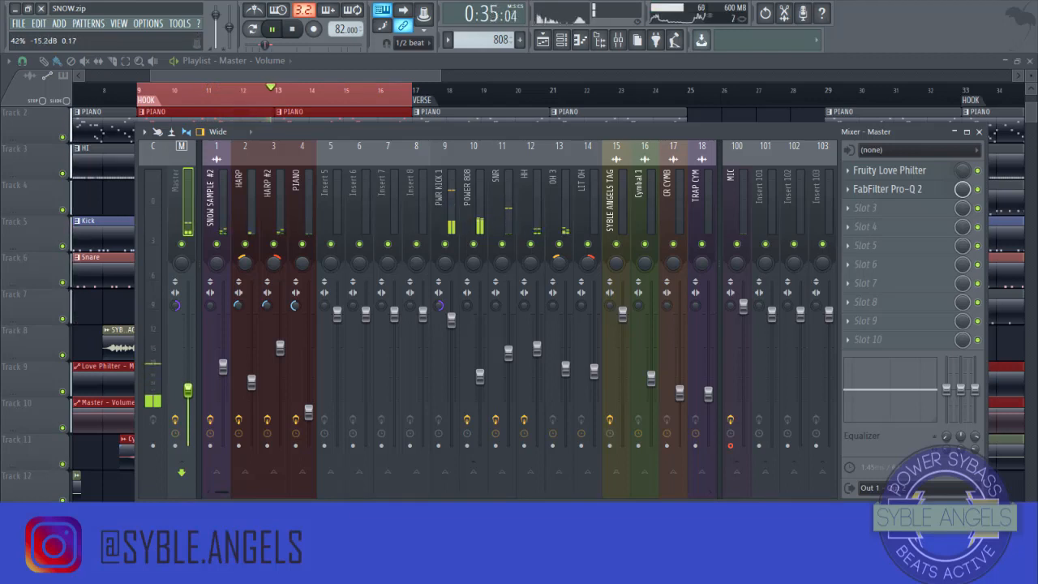
{"action": "key", "text": "space"}
{"action": "right_click", "coordinate": [193, 365]}
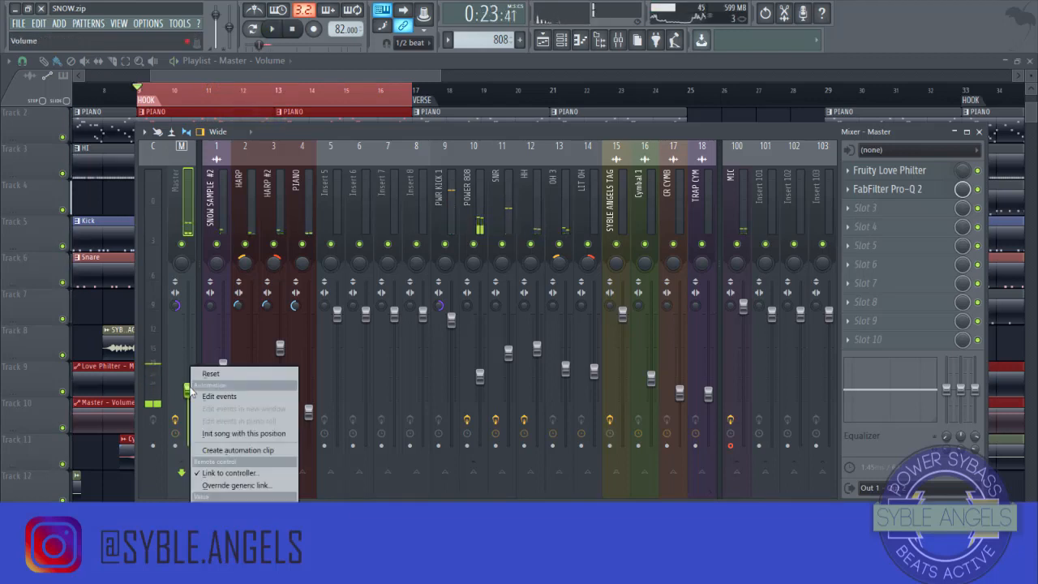
{"action": "left_click", "coordinate": [199, 366]}
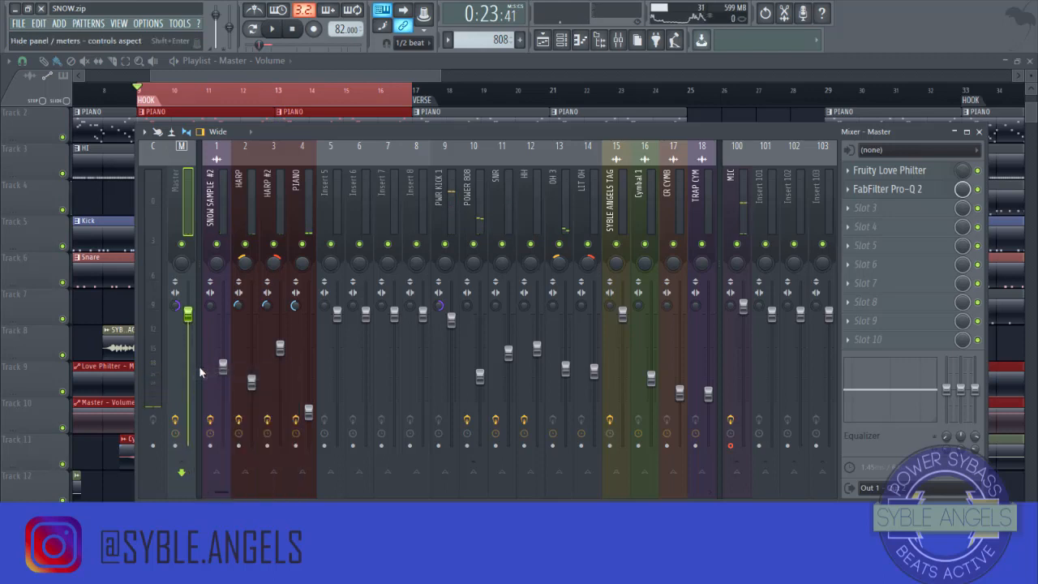
- Lower the HH fader slightly and replay the HOOK with MIC muted and the Master at about -12.7 dB
{"action": "left_click", "coordinate": [541, 201]}
{"action": "left_click_drag", "start_coordinate": [543, 356], "coordinate": [537, 370]}
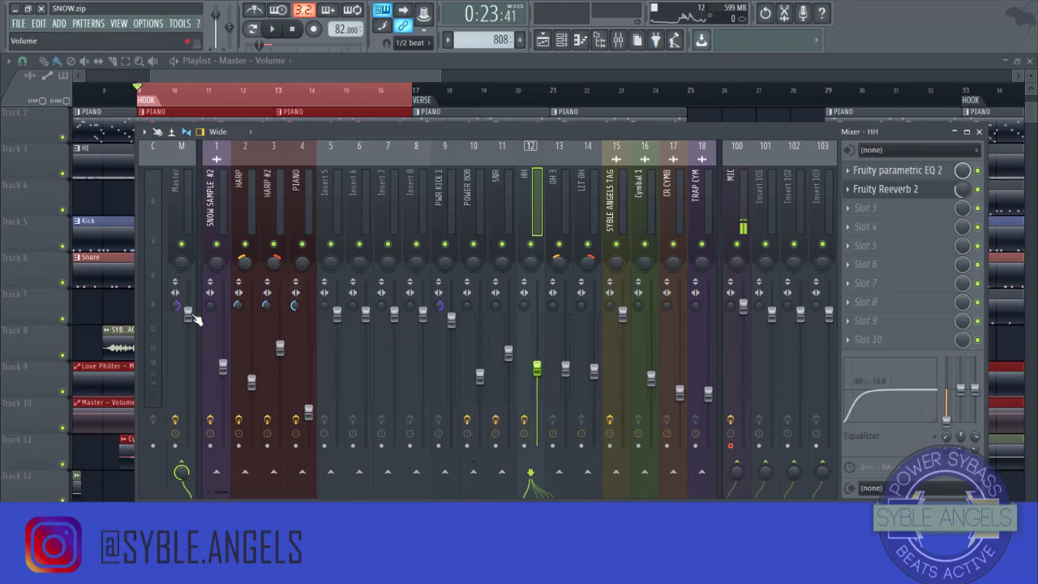
{"action": "key", "text": "space"}
{"action": "left_click_drag", "start_coordinate": [193, 317], "coordinate": [187, 377]}
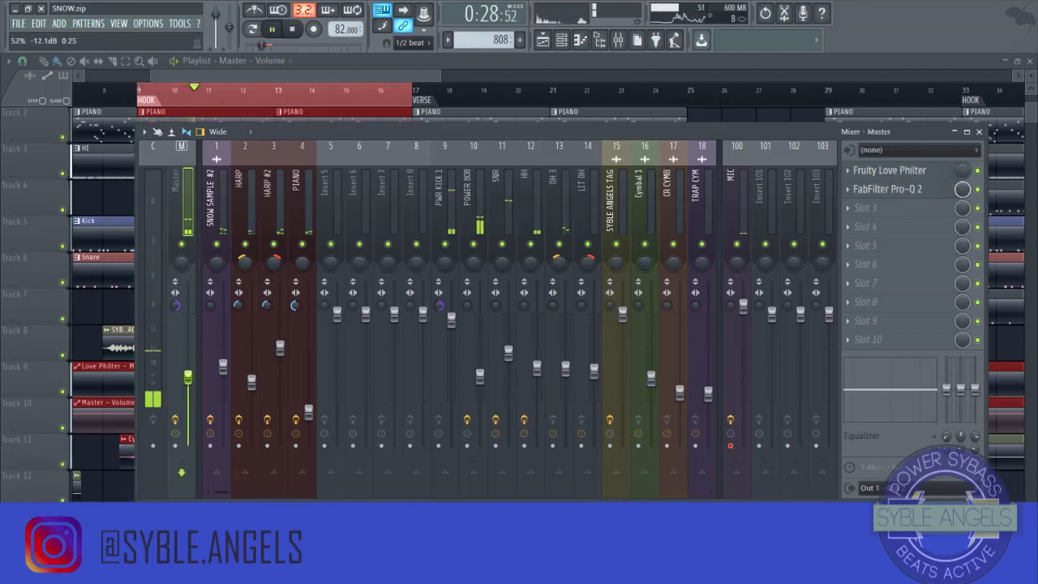
{"action": "left_click", "coordinate": [737, 244]}
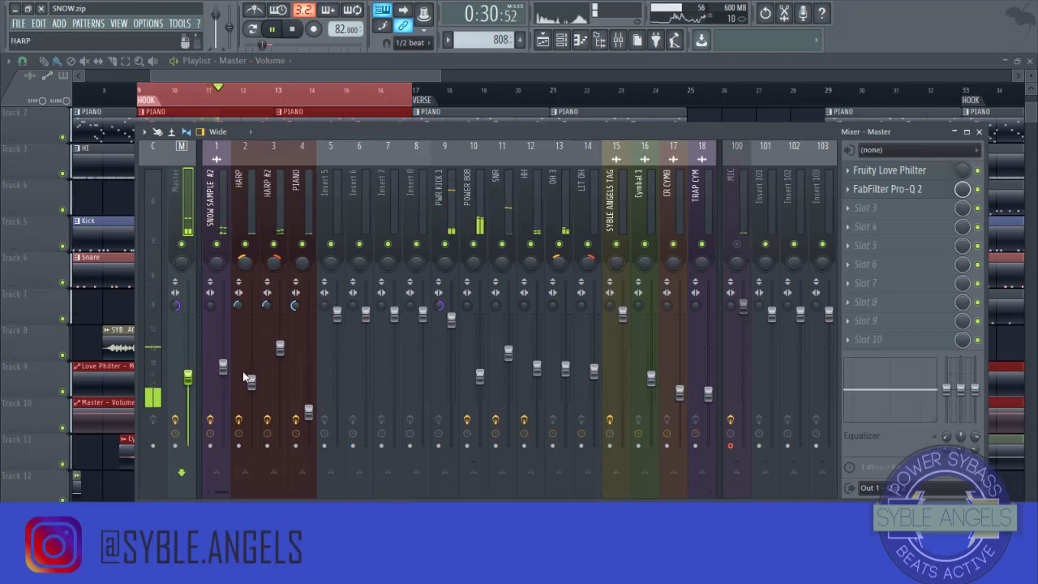
{"action": "left_click_drag", "start_coordinate": [191, 379], "coordinate": [188, 381]}
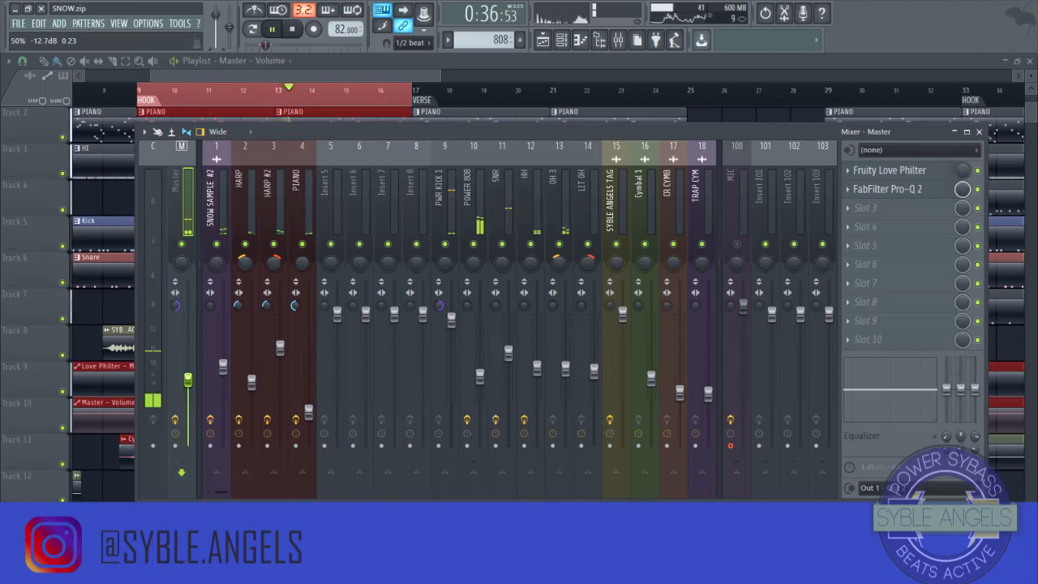
- Reset the Master volume to its default level, unmute the MIC track and stop playback
{"action": "left_click_drag", "start_coordinate": [188, 380], "coordinate": [189, 322]}
{"action": "right_click", "coordinate": [191, 320]}
{"action": "left_click", "coordinate": [203, 327]}
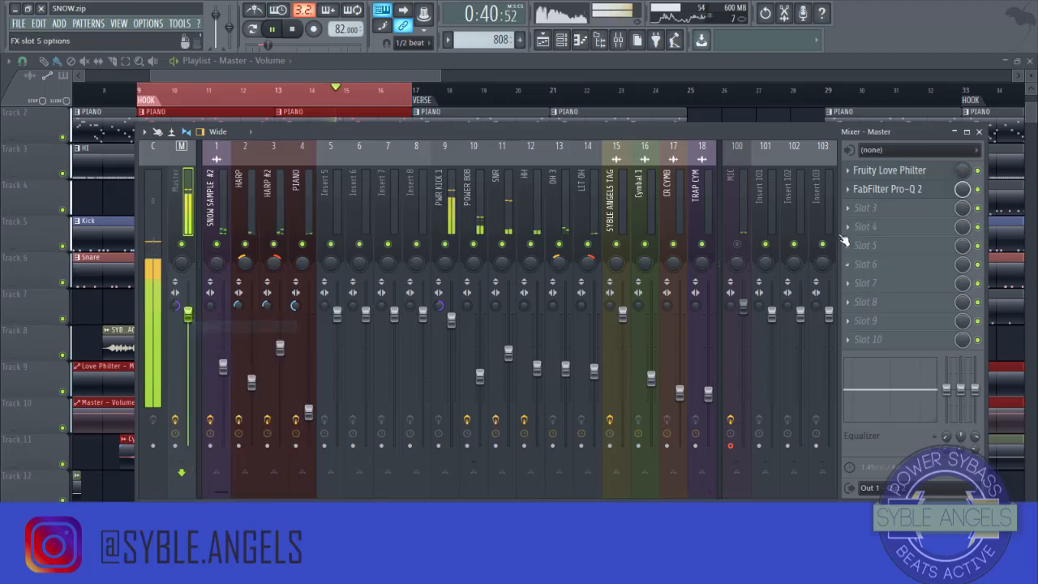
{"action": "left_click", "coordinate": [751, 245]}
{"action": "key", "text": "space"}
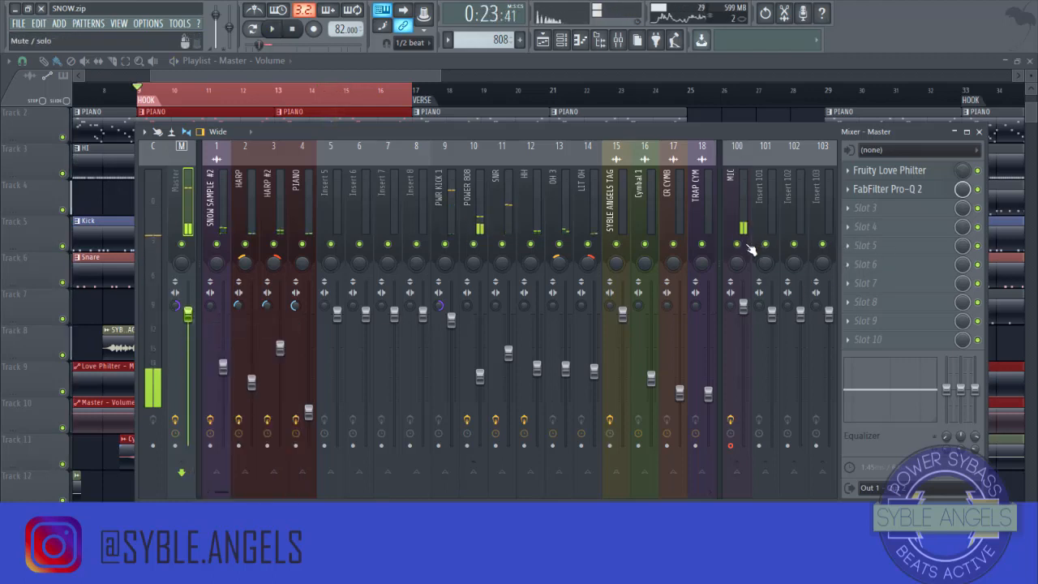
- Reset the Master's stereo separation, turn it towards separated, and play the HOOK to check the widened mix
{"action": "right_click", "coordinate": [179, 308]}
{"action": "key", "text": "Escape"}
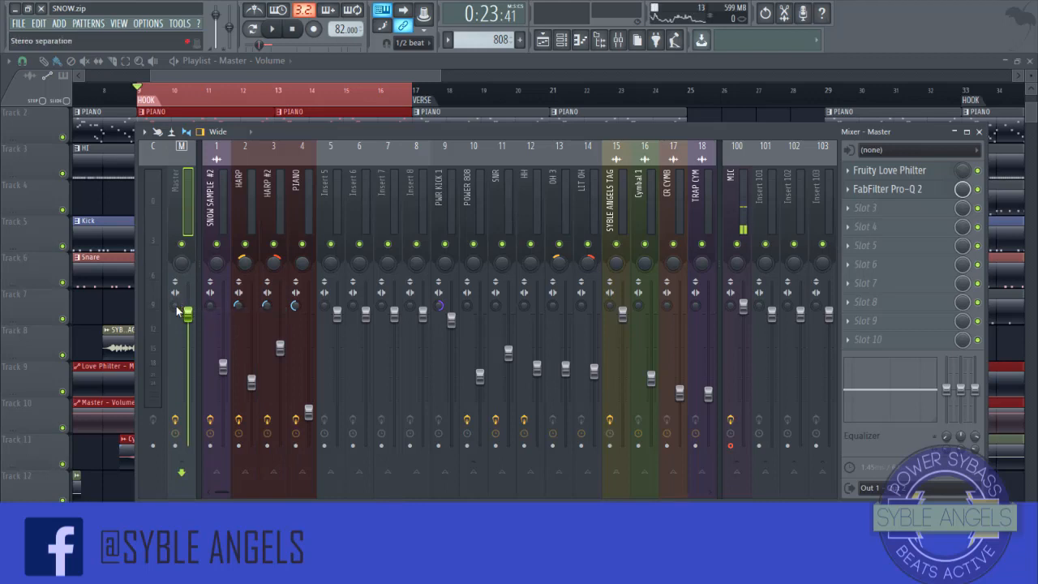
{"action": "left_click_drag", "start_coordinate": [176, 306], "coordinate": [176, 316]}
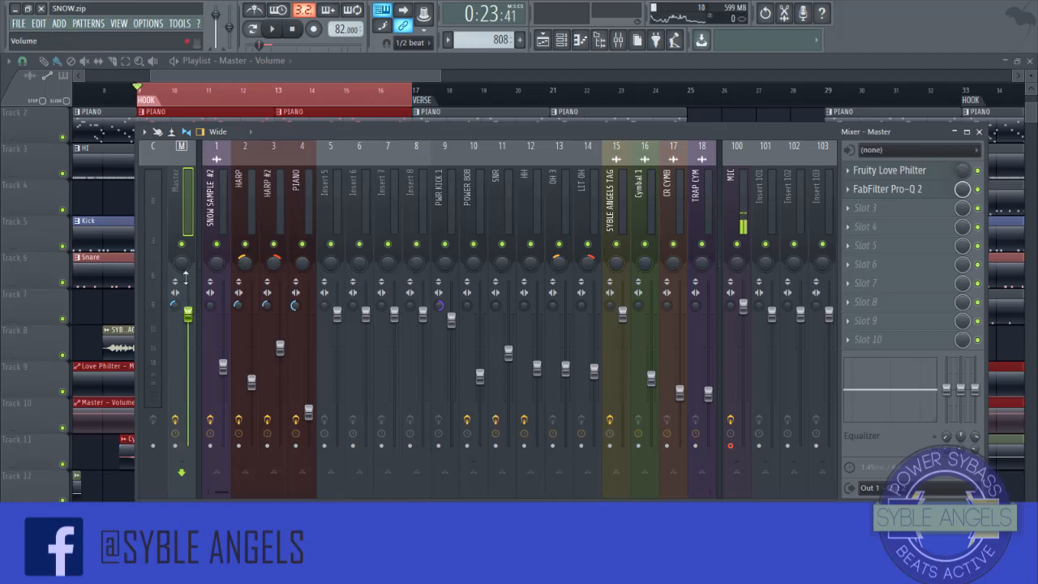
{"action": "key", "text": "space"}
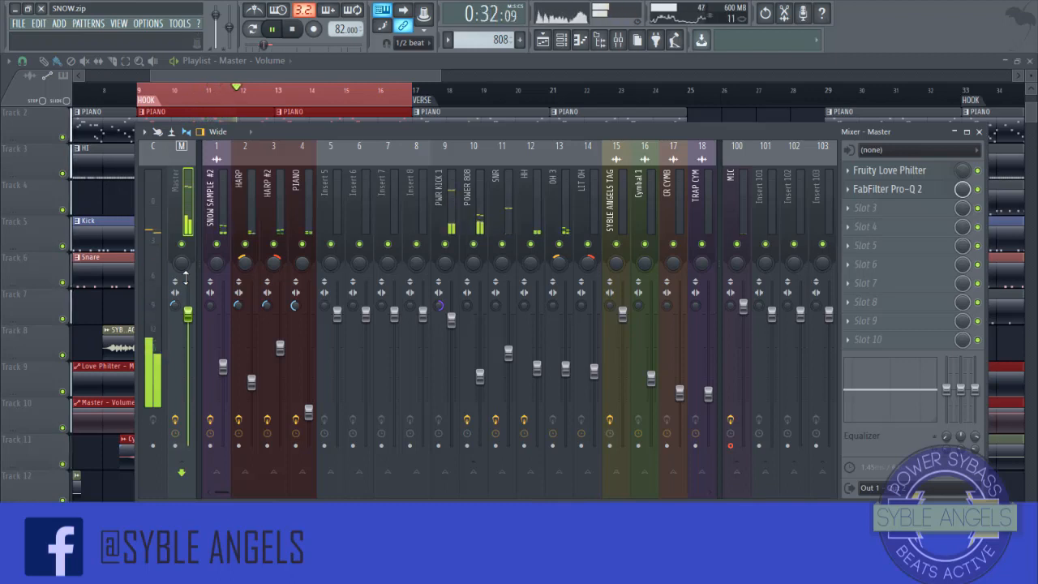
{"action": "key", "text": "space"}
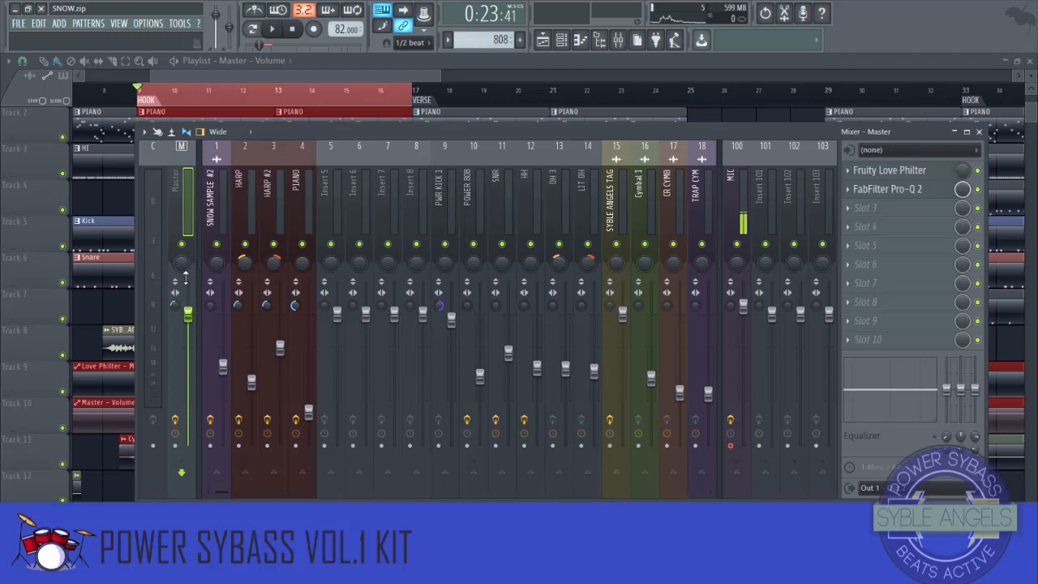
- Mute MIC and play the HOOK while changing the Master's stereo separation to 100% merged to compare wide and mono sound
{"action": "left_click", "coordinate": [738, 244]}
{"action": "key", "text": "space"}
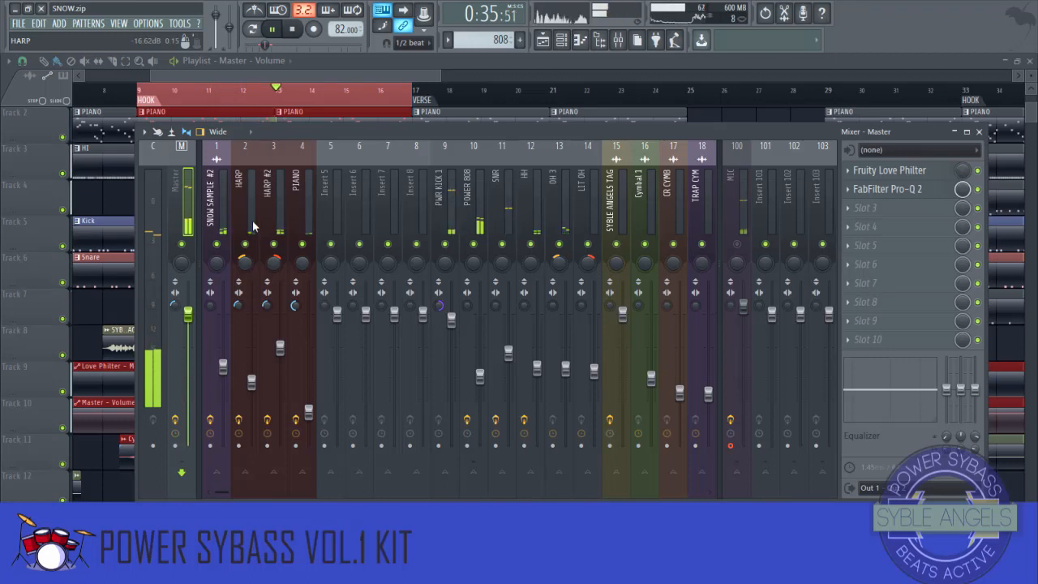
{"action": "left_click_drag", "start_coordinate": [174, 305], "coordinate": [174, 243]}
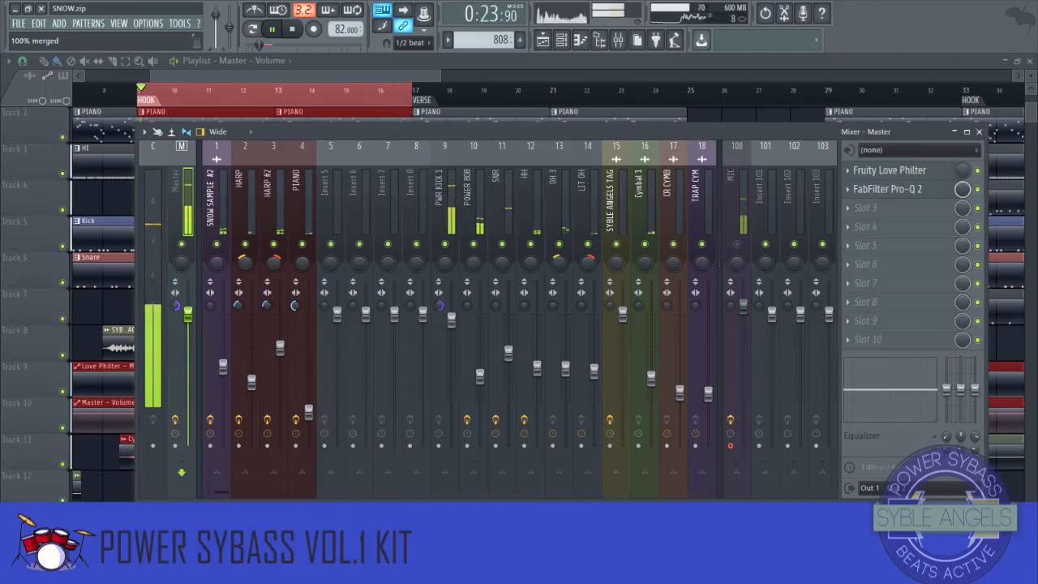
{"action": "key", "text": "space"}
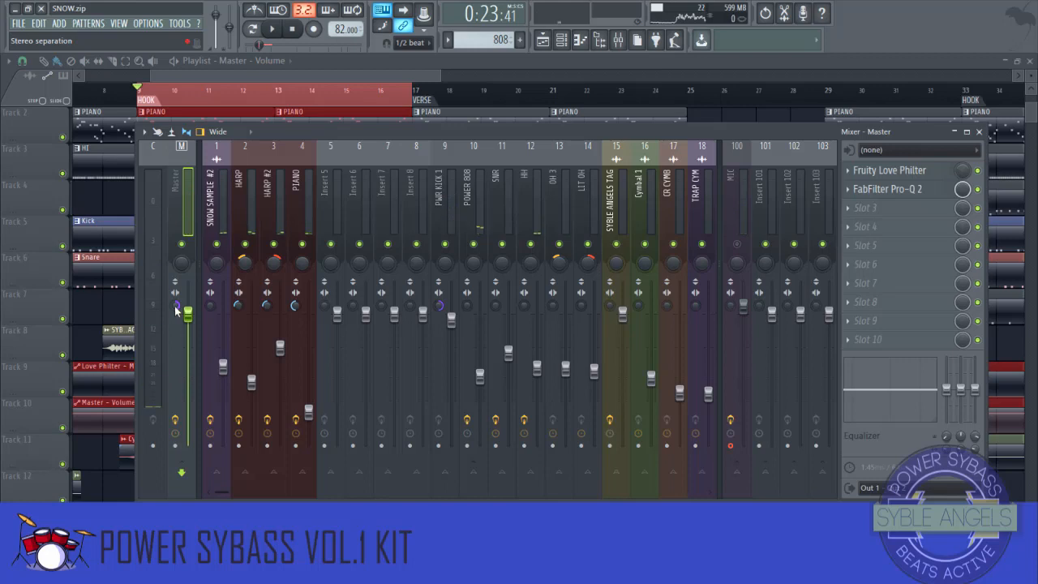
- Reset the Master's stereo separation to its default
{"action": "right_click", "coordinate": [176, 306]}
{"action": "left_click", "coordinate": [199, 315]}
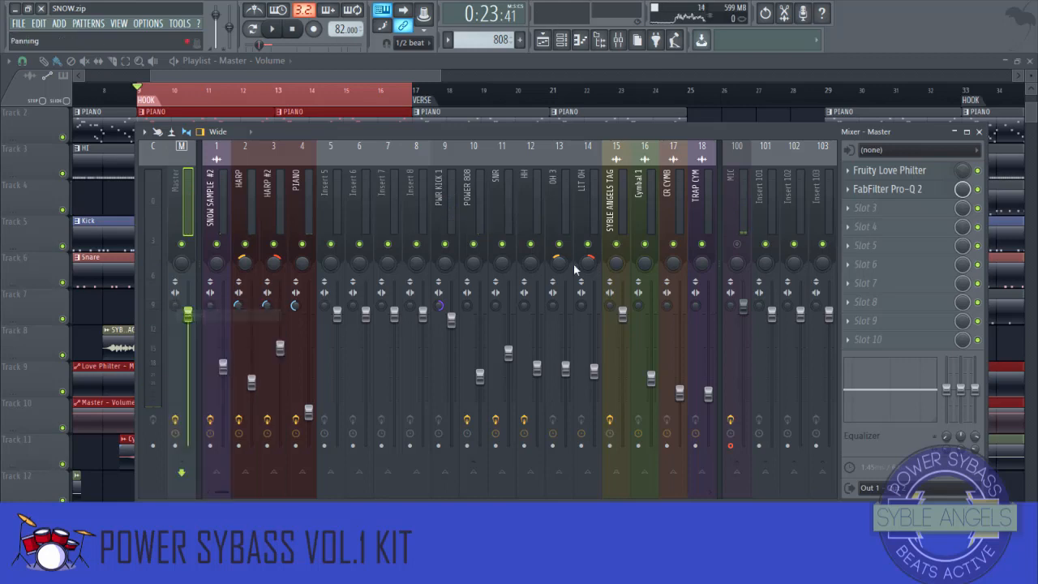
{"action": "left_click", "coordinate": [738, 244]}
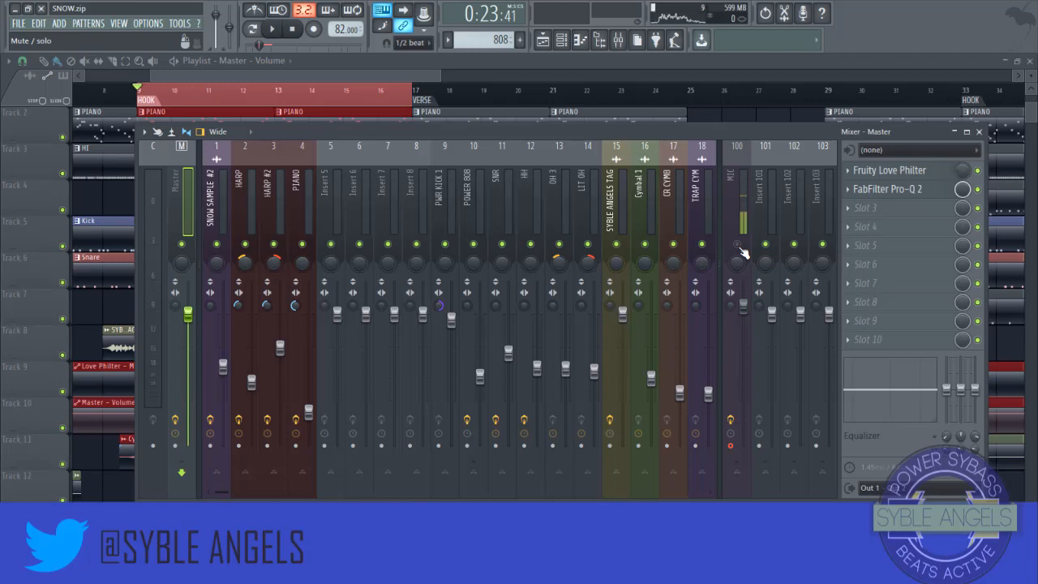
{"action": "left_click", "coordinate": [849, 211]}
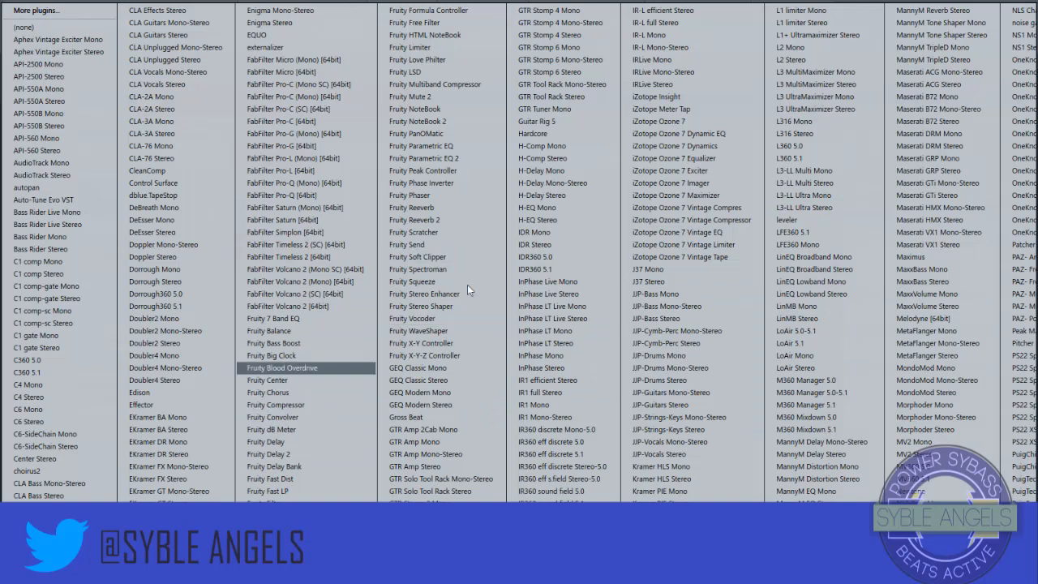
{"action": "left_click", "coordinate": [692, 266]}
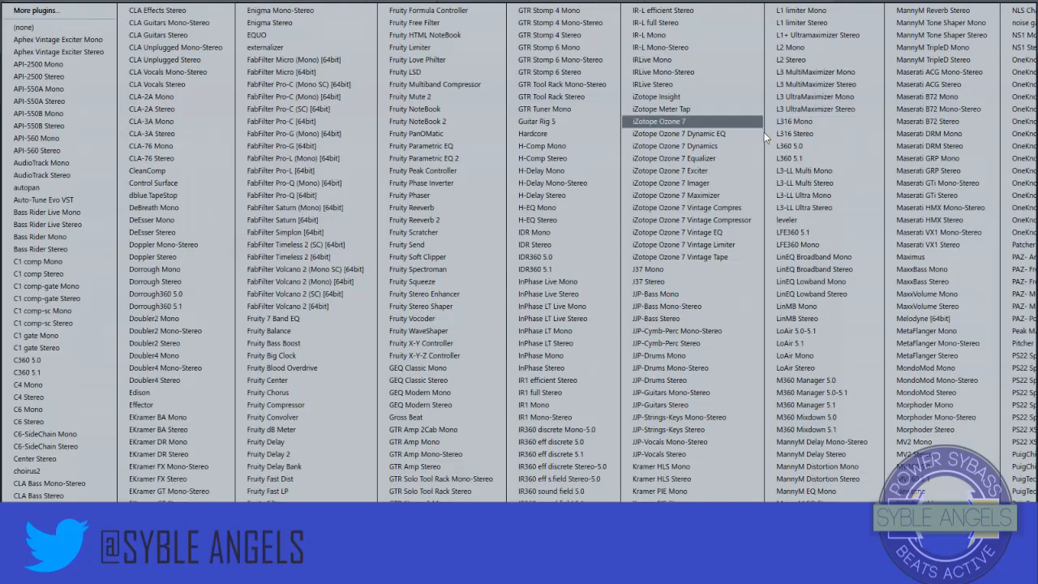
{"action": "key", "text": "Escape"}
{"action": "key", "text": "Escape"}
- Unmute MIC and load FabFilter Pro-L into the Master's effect slot 3, moving its window so the whole plugin is visible
{"action": "left_click", "coordinate": [739, 245]}
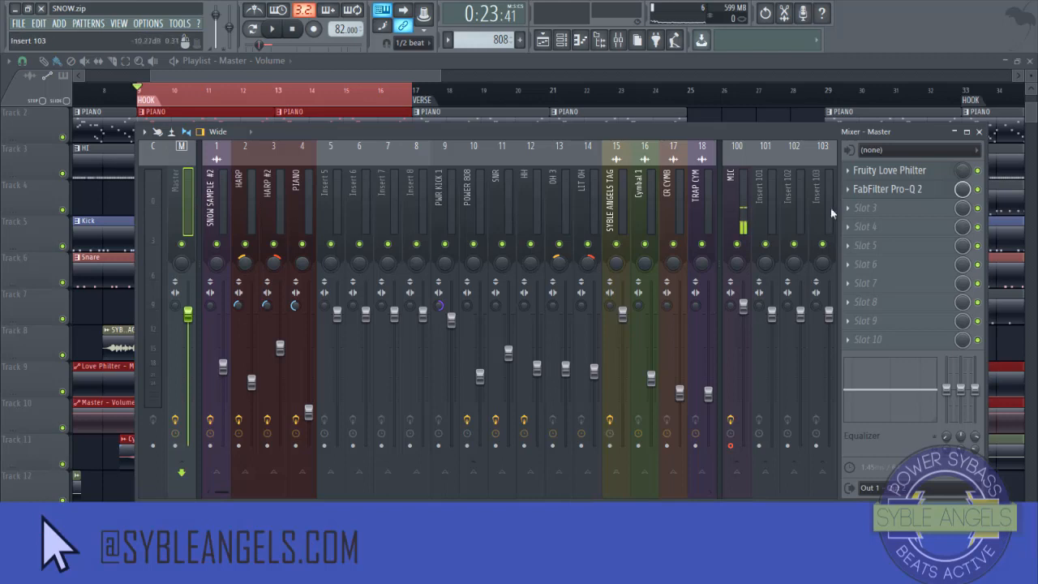
{"action": "left_click", "coordinate": [856, 209]}
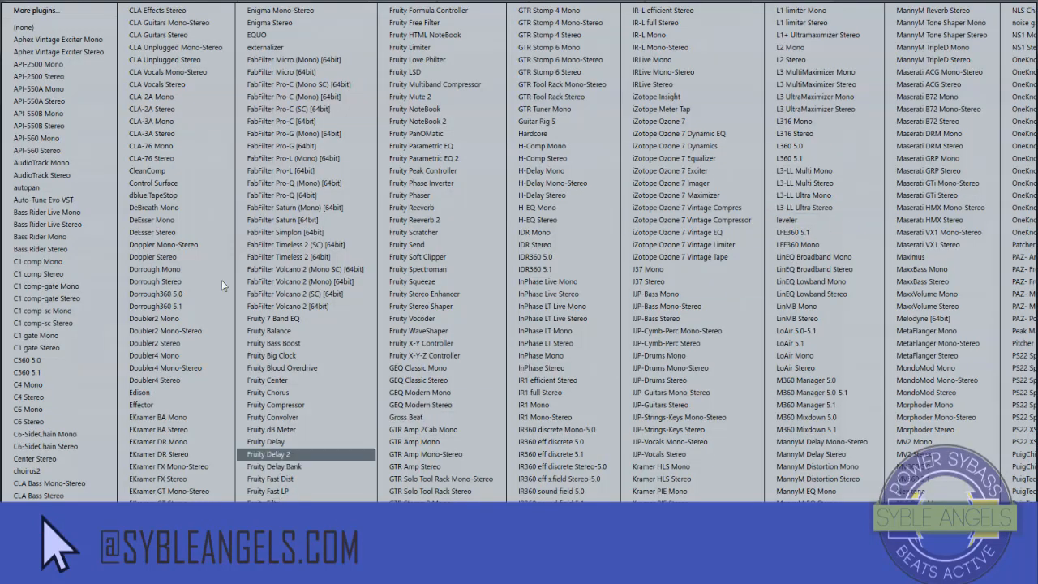
{"action": "left_click", "coordinate": [345, 171]}
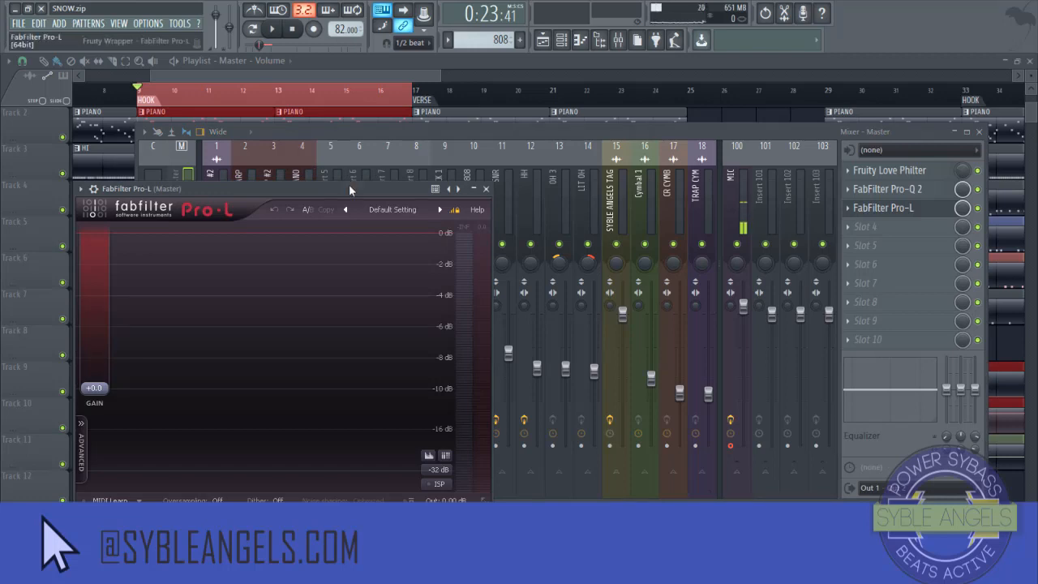
{"action": "left_click_drag", "start_coordinate": [349, 186], "coordinate": [471, 140]}
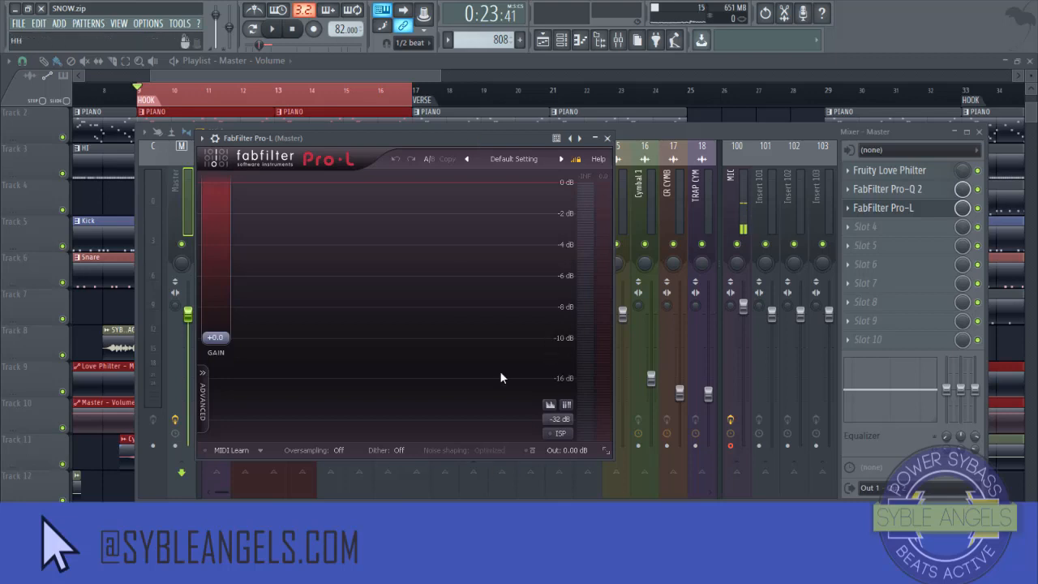
{"action": "left_click", "coordinate": [604, 451]}
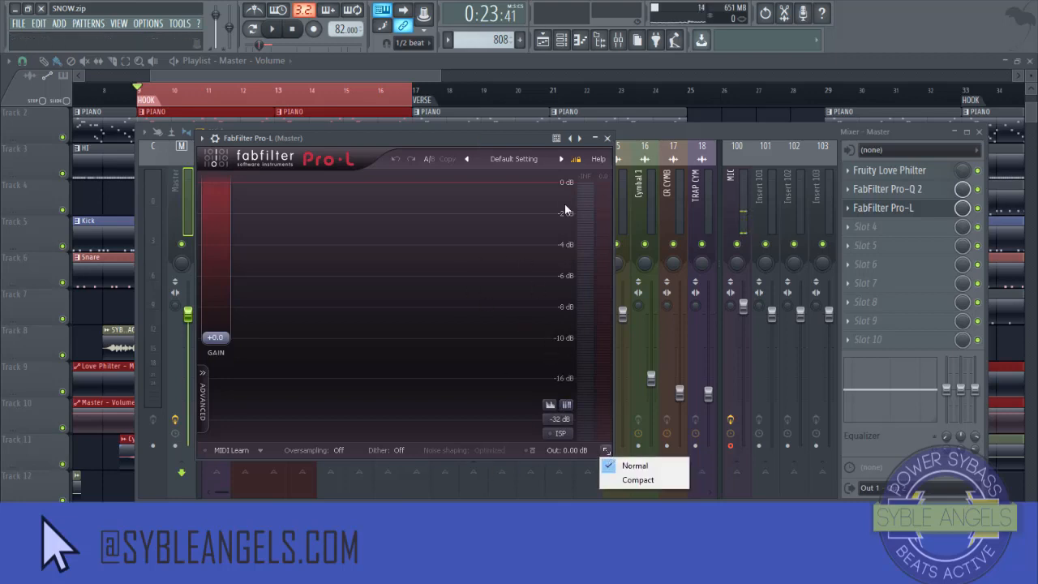
{"action": "left_click", "coordinate": [509, 143]}
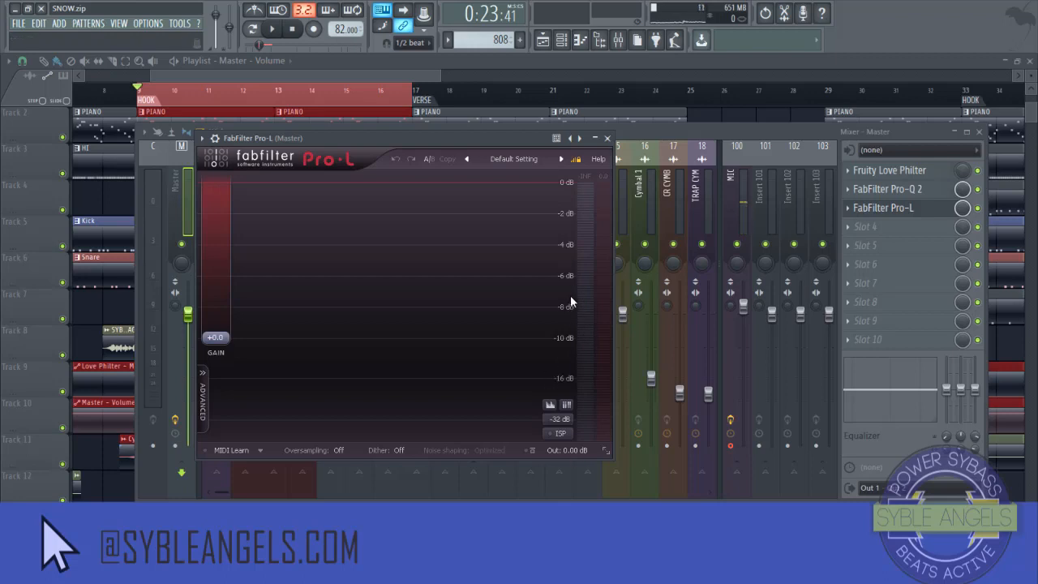
- Play the HOOK twice to examine the master's peak levels in Pro-L with the gain at +0.0
{"action": "left_click", "coordinate": [273, 30]}
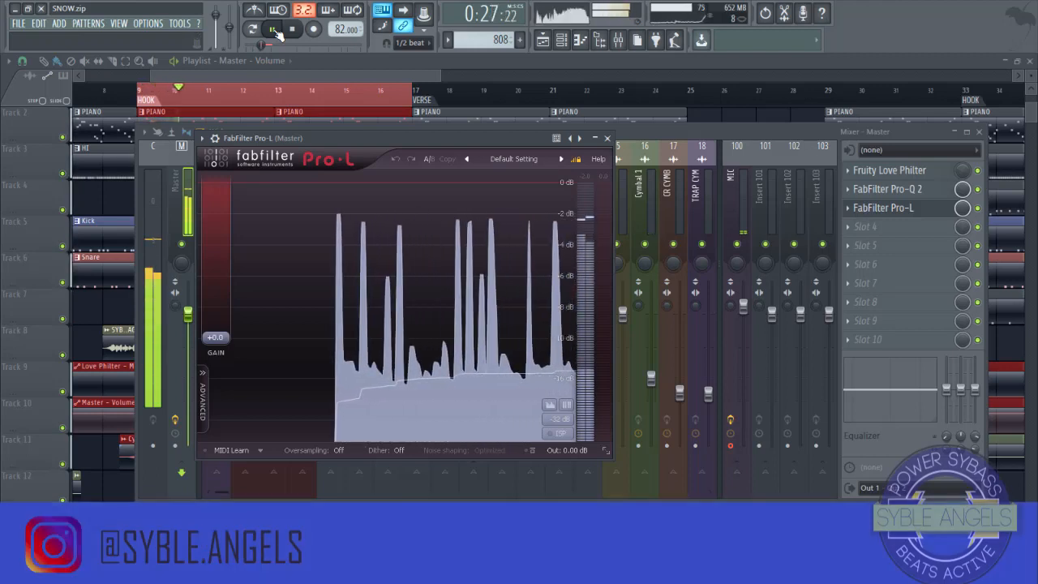
{"action": "left_click", "coordinate": [275, 30]}
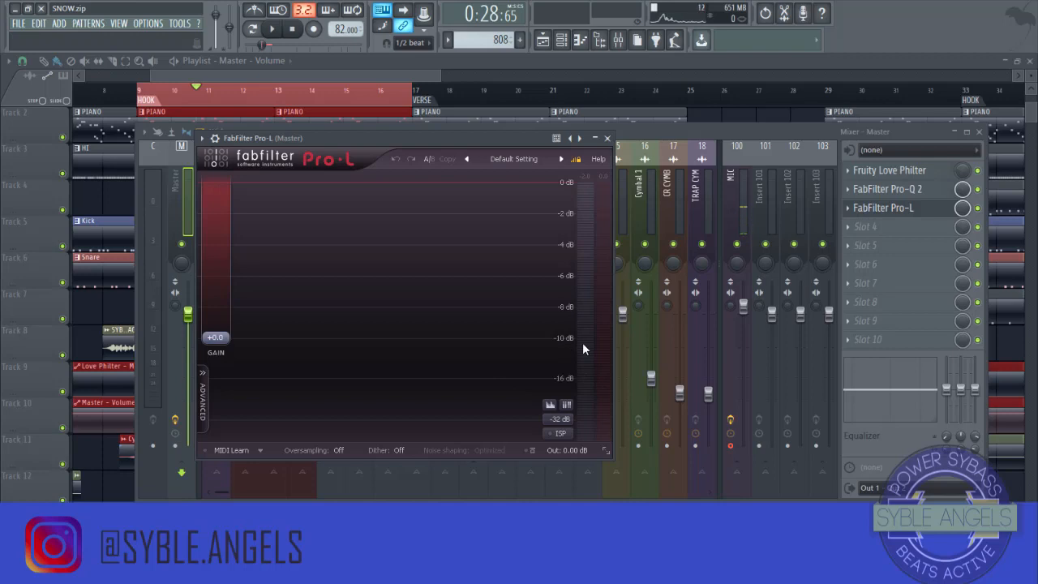
{"action": "mouse_move", "coordinate": [582, 349]}
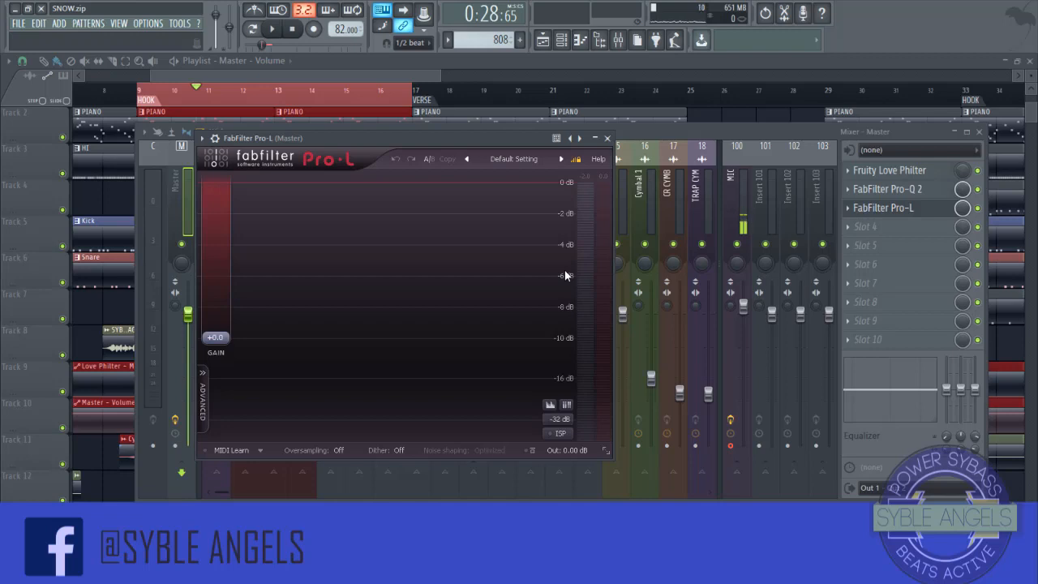
{"action": "key", "text": "space"}
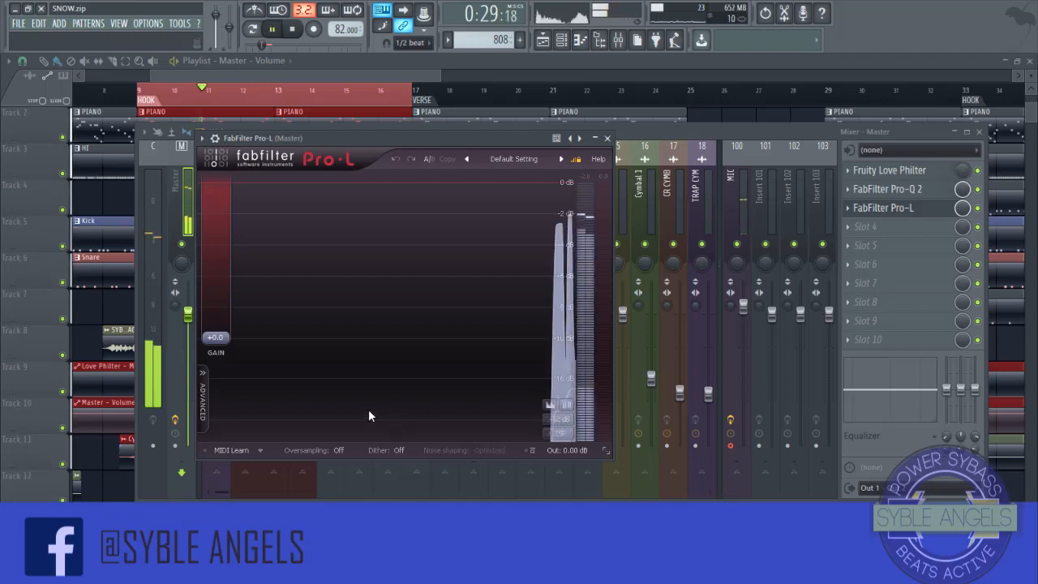
{"action": "key", "text": "space"}
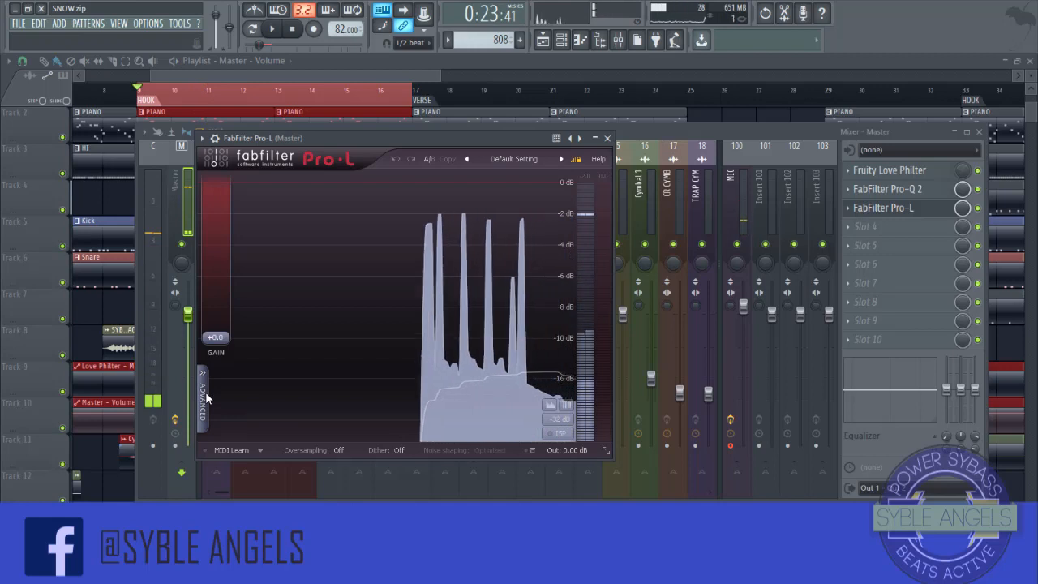
- Show Pro-L's advanced settings and set the limiting style to Punchy after trying Transparent
{"action": "left_click", "coordinate": [203, 396]}
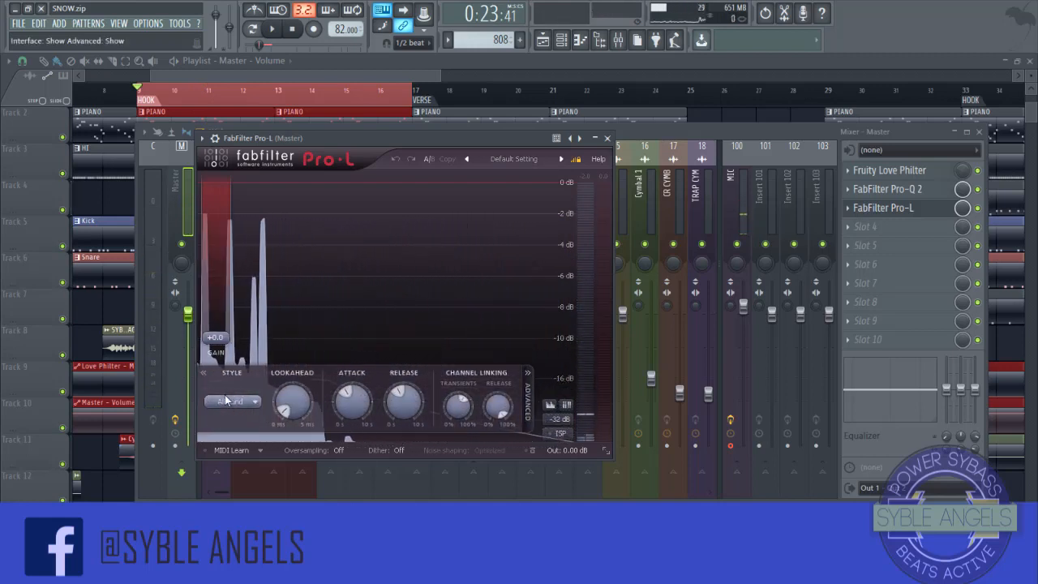
{"action": "left_click", "coordinate": [233, 401]}
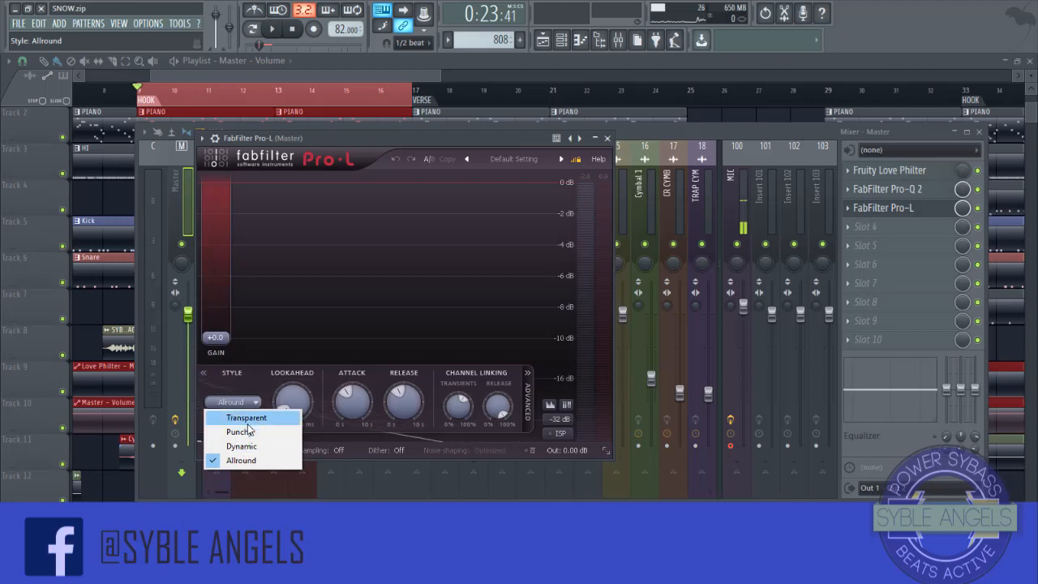
{"action": "left_click", "coordinate": [248, 417]}
{"action": "left_click", "coordinate": [242, 405]}
{"action": "left_click", "coordinate": [252, 438]}
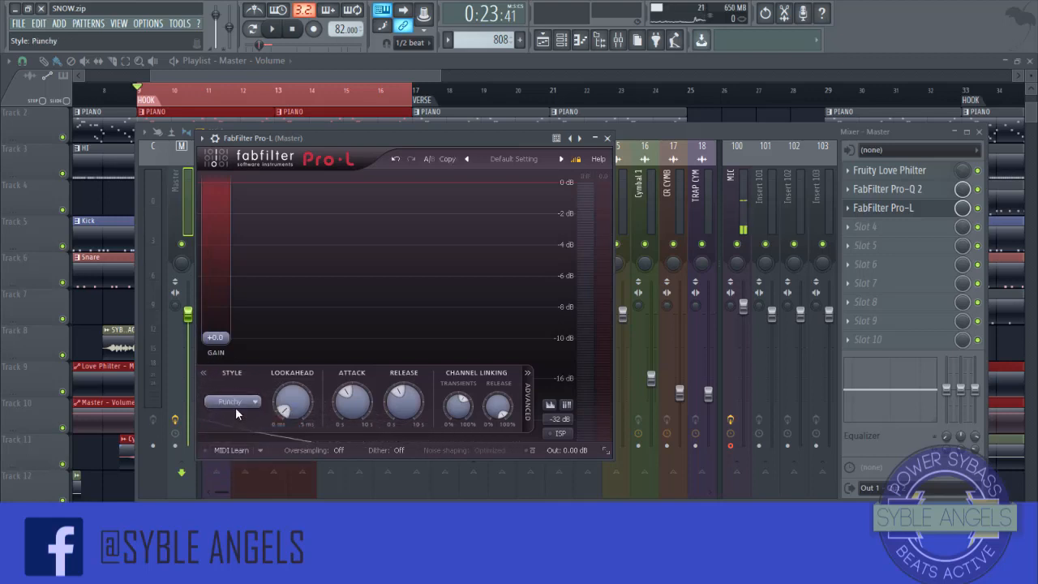
- Set Pro-L's limiting style to Transparent and play a short part of the HOOK to check the peaks
{"action": "left_click", "coordinate": [235, 405]}
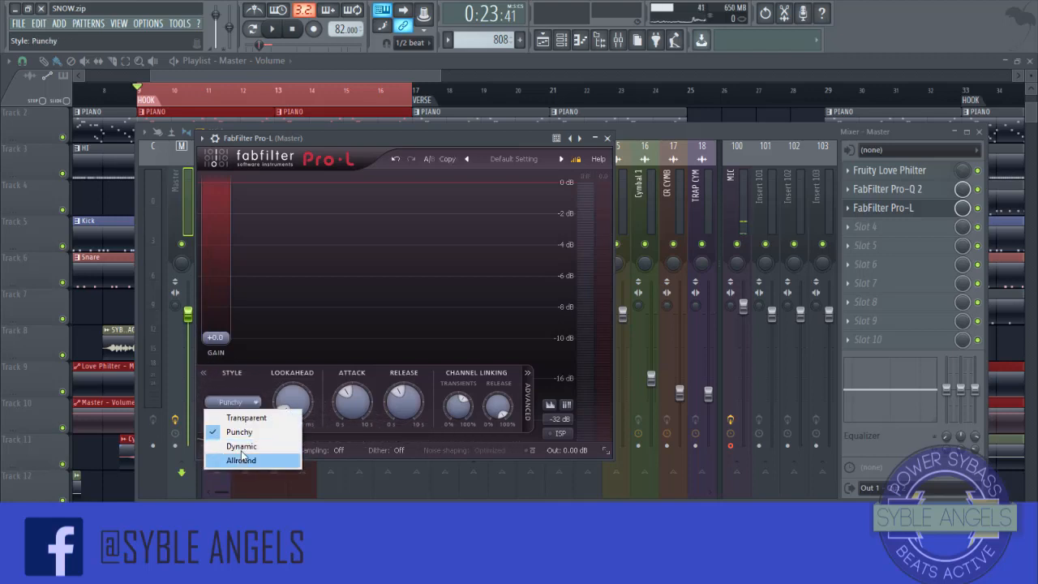
{"action": "left_click", "coordinate": [248, 387]}
{"action": "left_click", "coordinate": [242, 404]}
{"action": "left_click", "coordinate": [246, 416]}
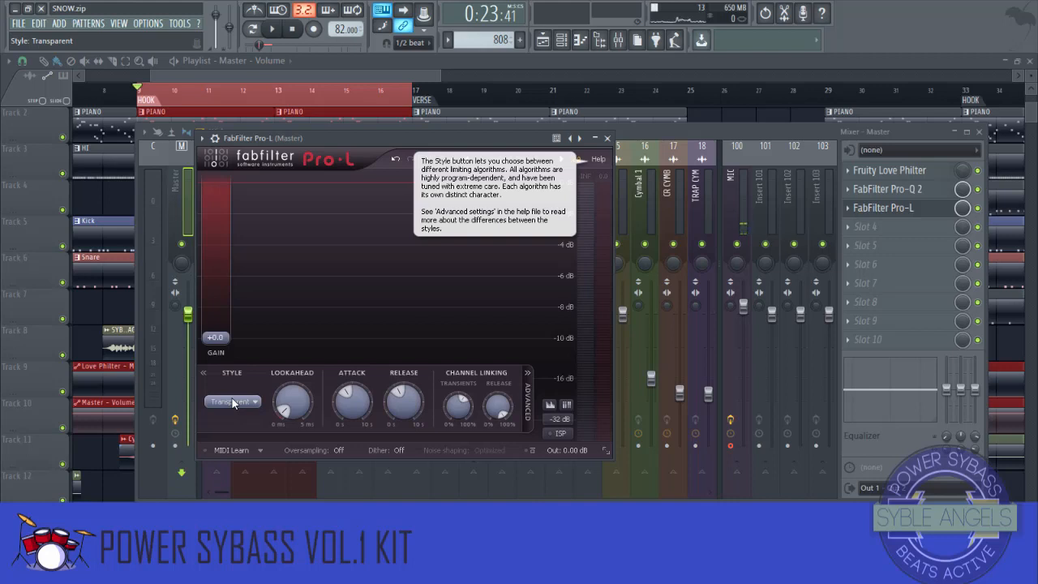
{"action": "key", "text": "space"}
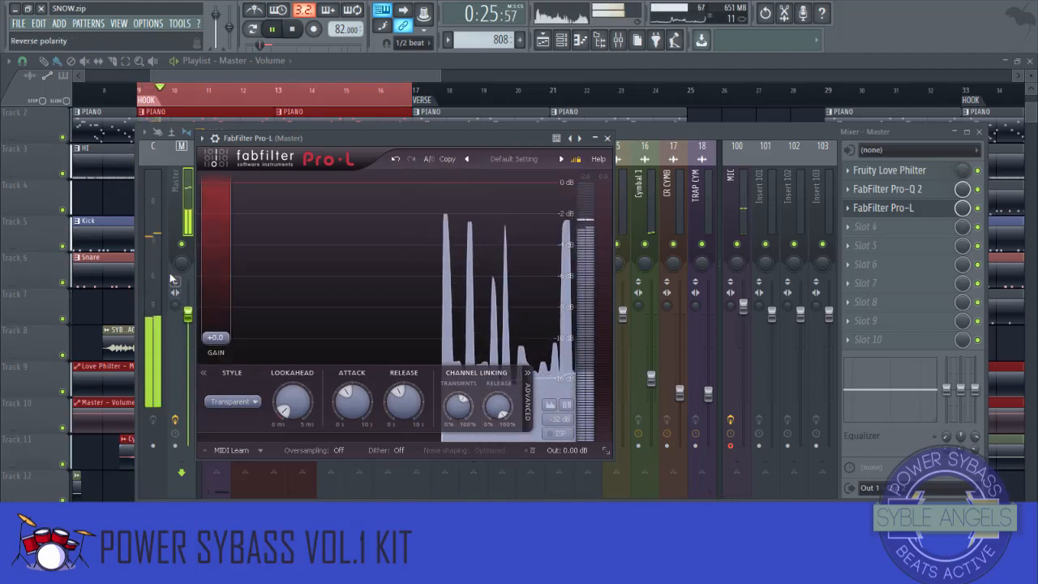
{"action": "key", "text": "space"}
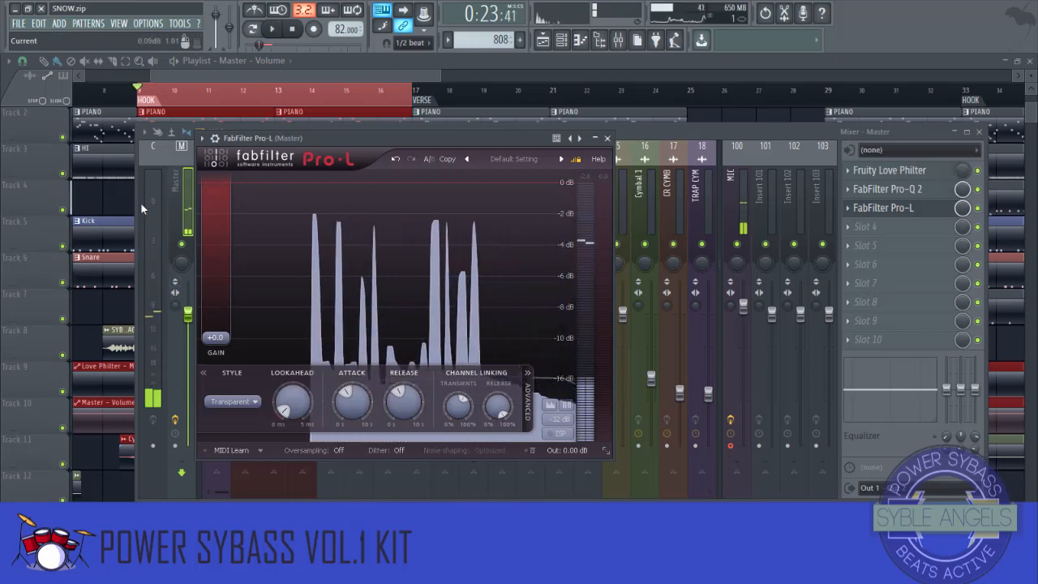
- Raise Pro-L's gain to +5.0 dB while the HOOK plays, watching the gain reduction
{"action": "key", "text": "space"}
{"action": "left_click_drag", "start_coordinate": [217, 337], "coordinate": [218, 315]}
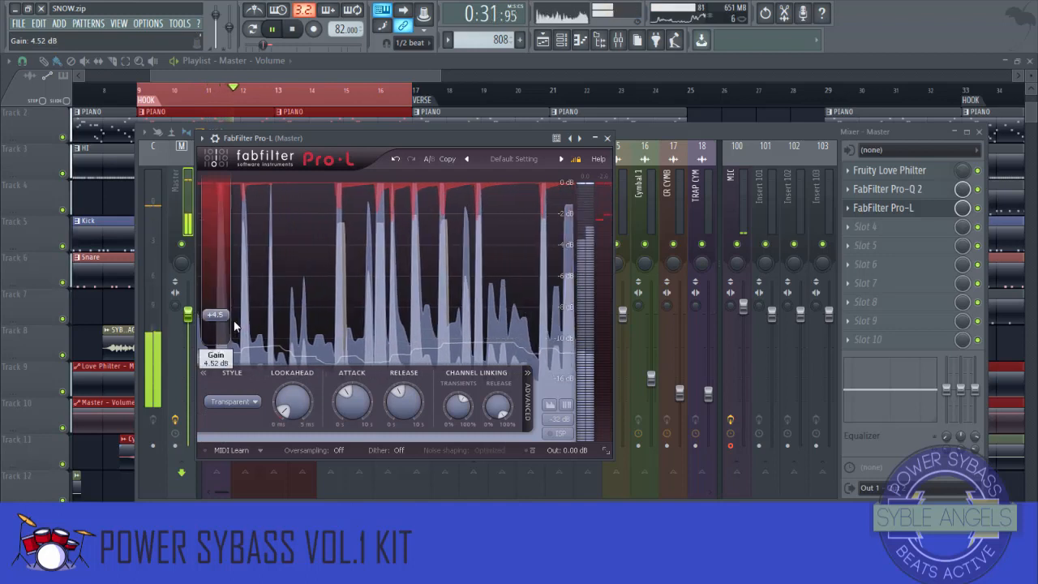
{"action": "mouse_move", "coordinate": [228, 318]}
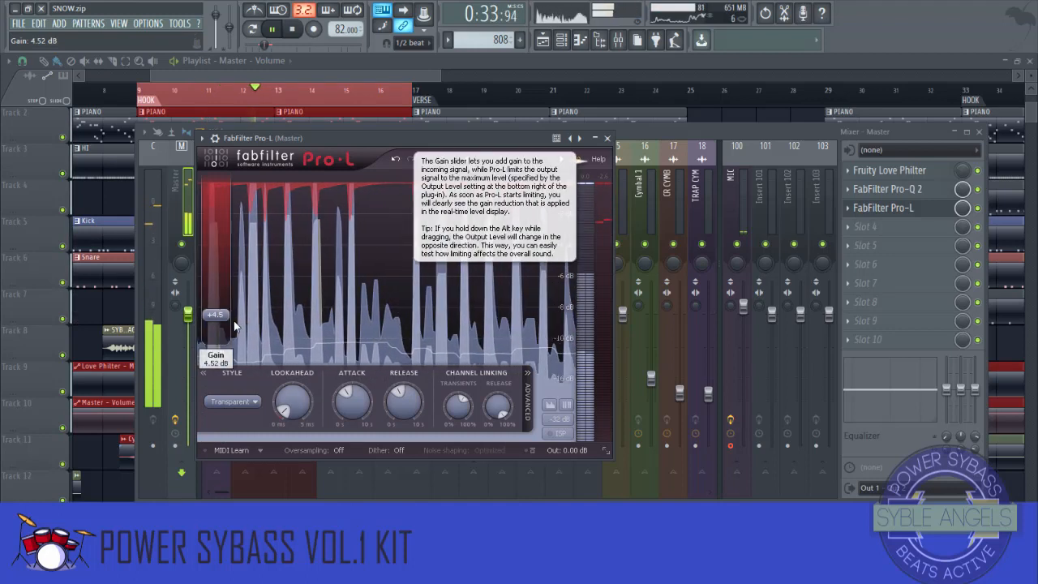
{"action": "left_click_drag", "start_coordinate": [225, 314], "coordinate": [225, 310]}
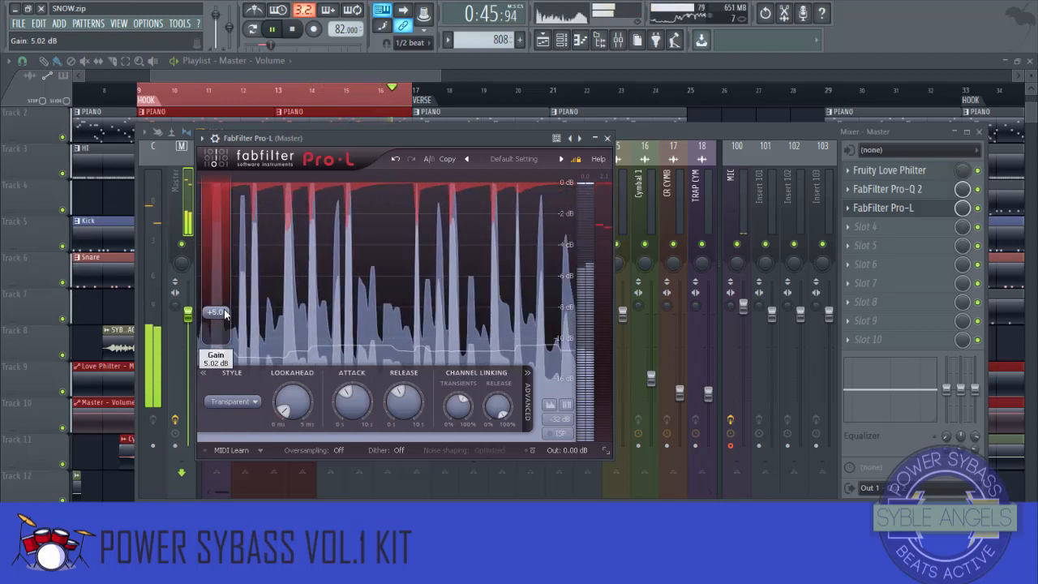
{"action": "key", "text": "space"}
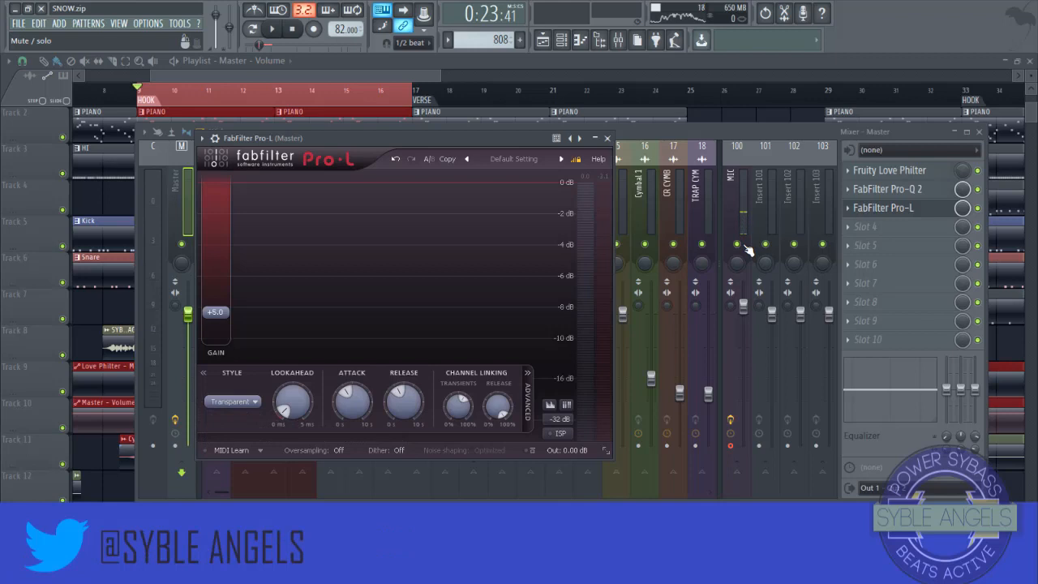
- Hide the Pro-L window, listen to the limited HOOK with MIC muted, and unmute MIC after stopping playback
{"action": "key", "text": "Escape"}
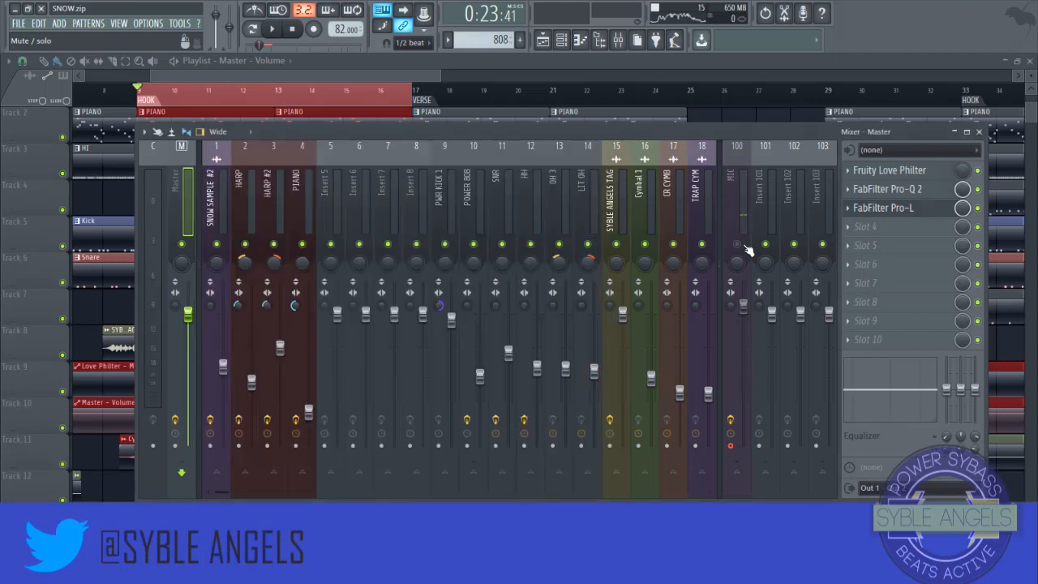
{"action": "key", "text": "space"}
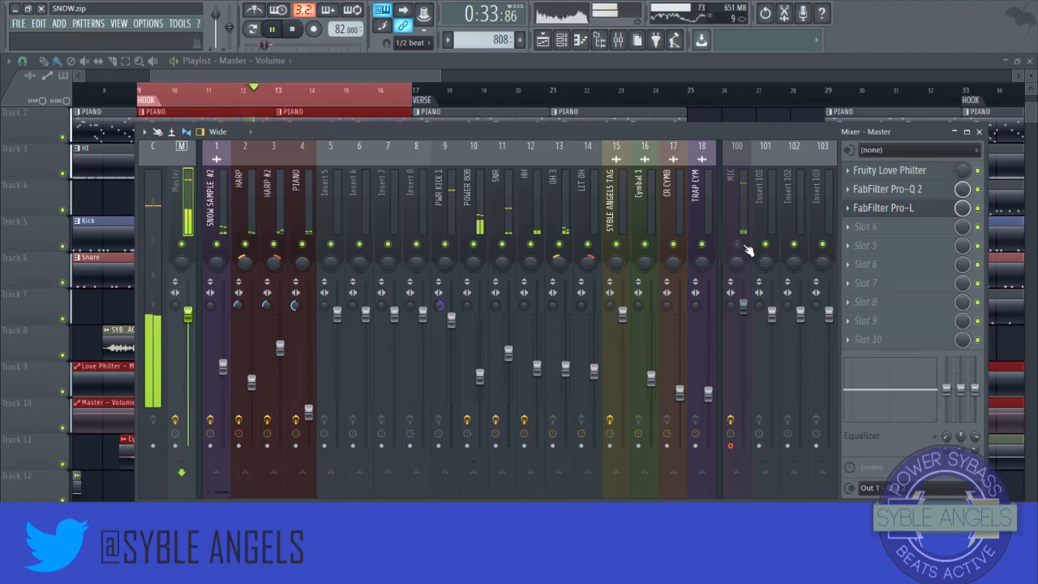
{"action": "key", "text": "space"}
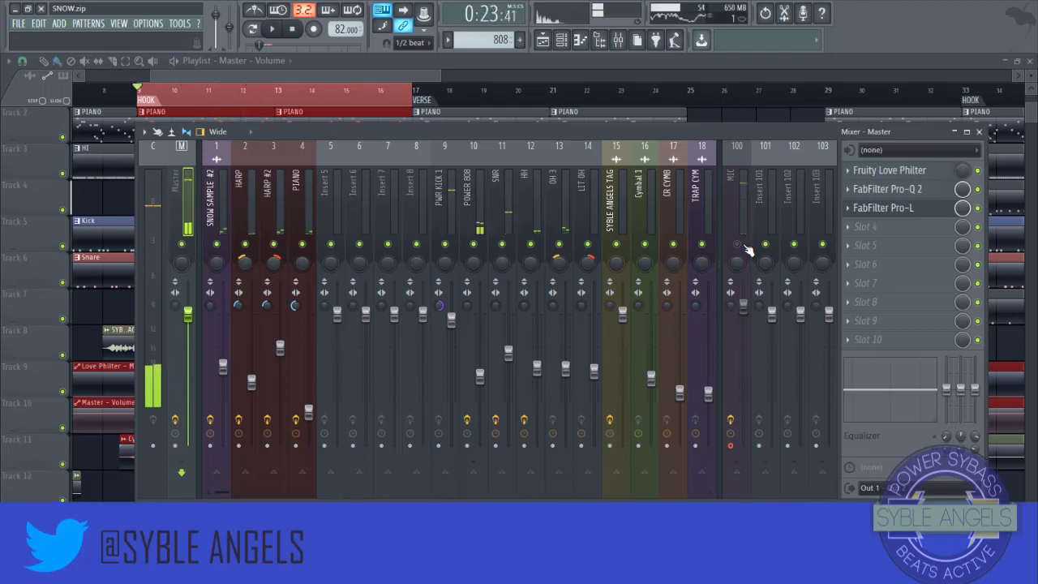
{"action": "left_click", "coordinate": [739, 244]}
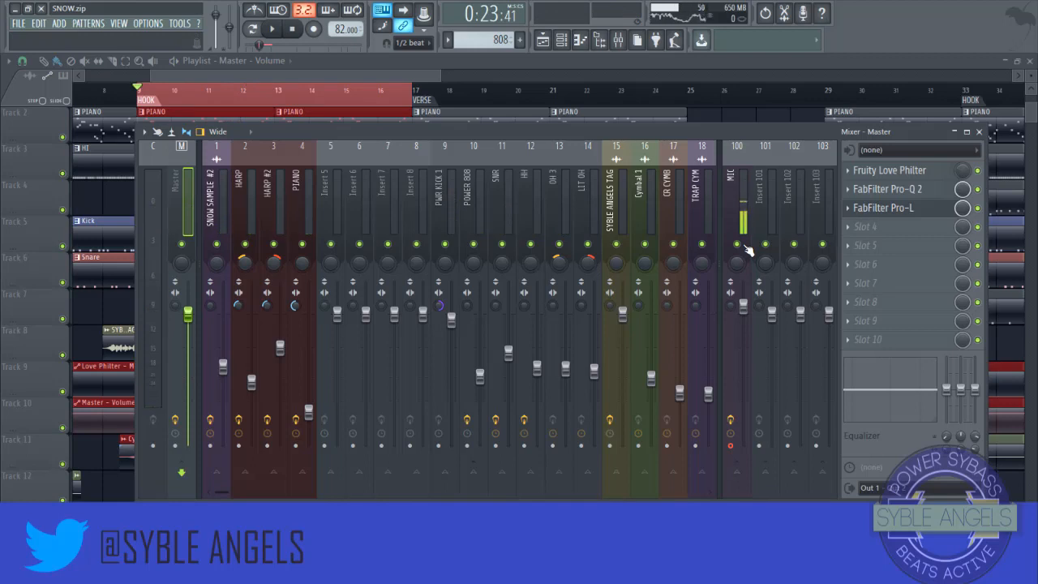
- Inspect the Fruity Fast Dist settings on the POWER 808 track, then close them and bring the mixer back up
{"action": "left_click", "coordinate": [486, 213]}
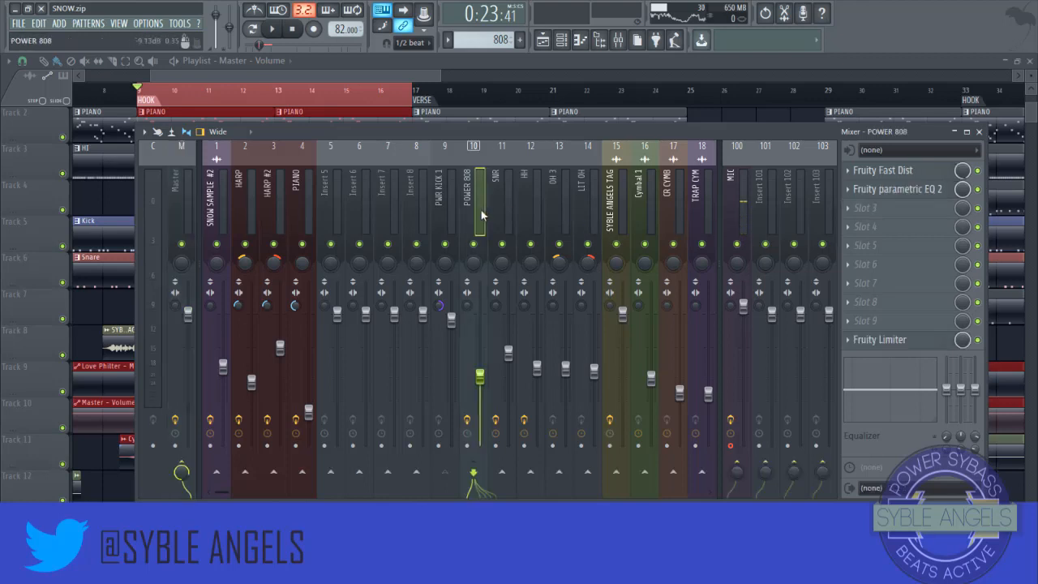
{"action": "left_click", "coordinate": [923, 171]}
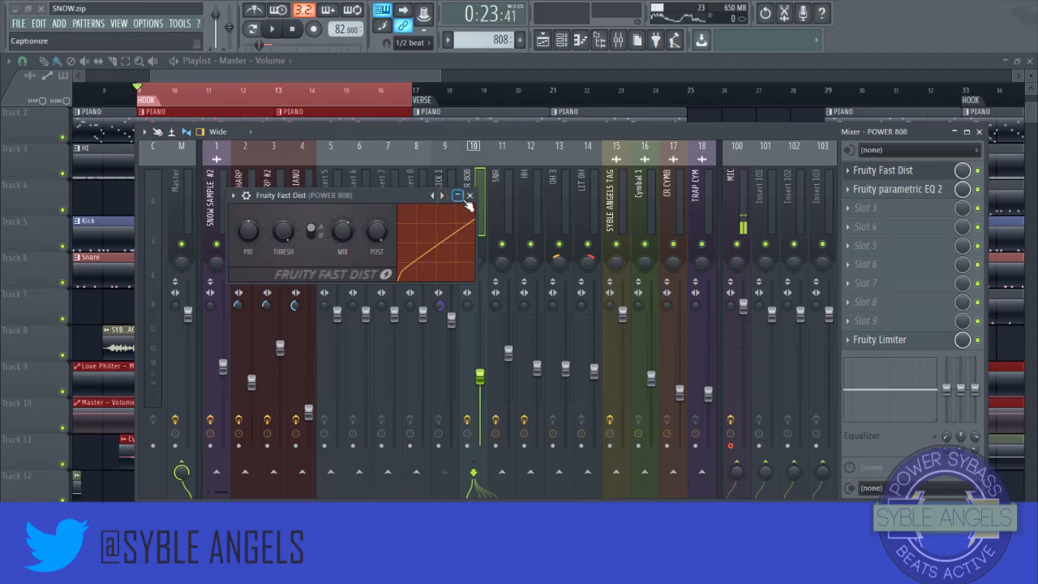
{"action": "left_click", "coordinate": [468, 198]}
{"action": "left_click", "coordinate": [979, 131]}
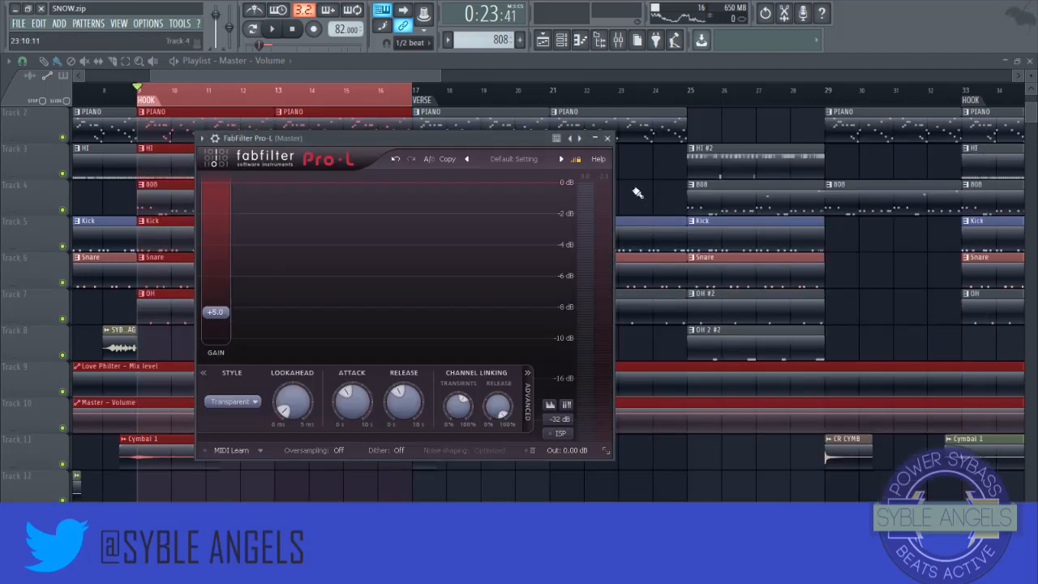
{"action": "left_click", "coordinate": [617, 42]}
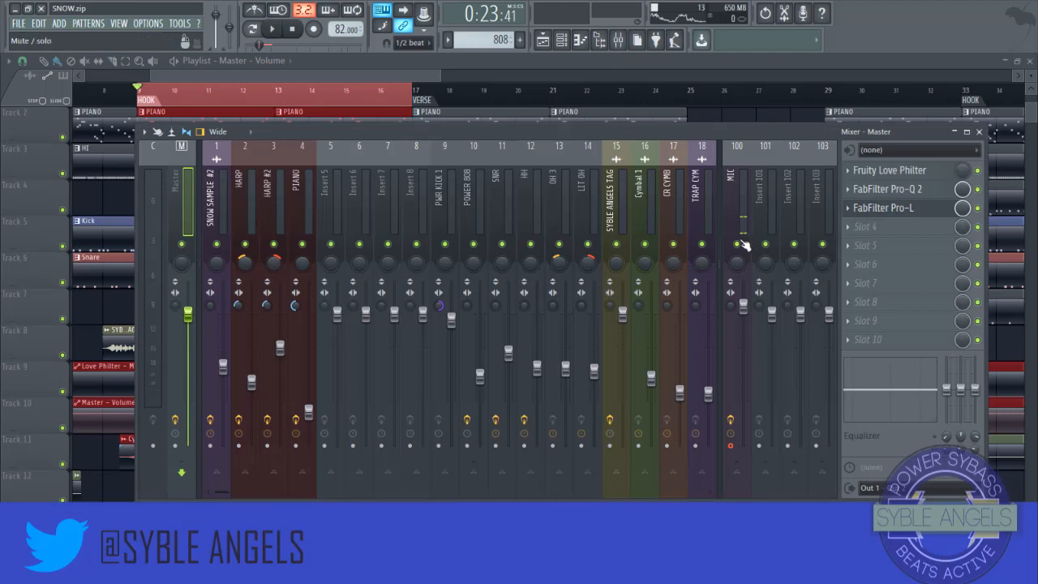
- Mute MIC and play the HOOK to examine the POWER 808 track with its Fruity Fast Dist and the Master levels
{"action": "left_click", "coordinate": [739, 243]}
{"action": "key", "text": "c"}
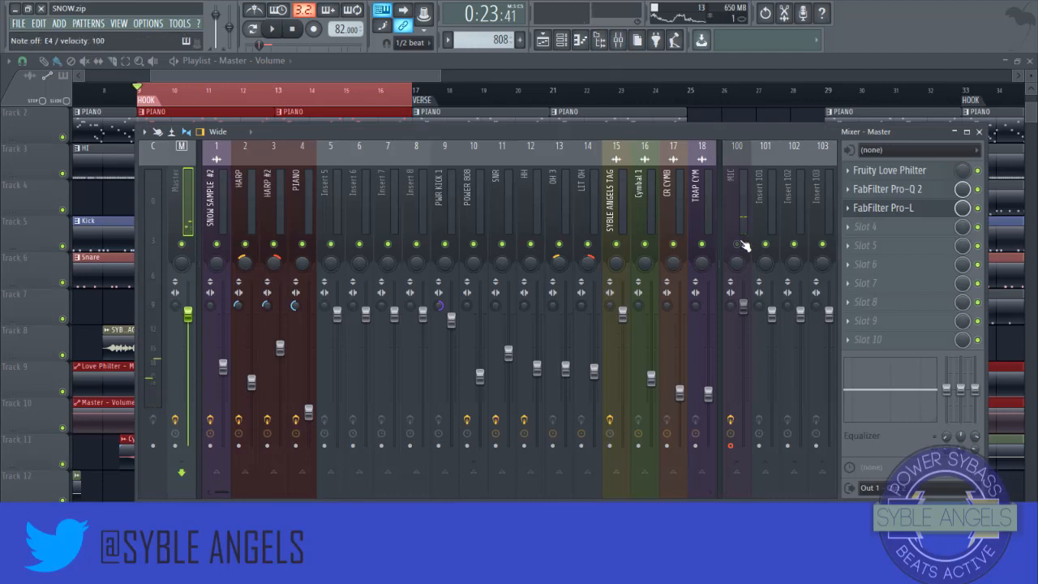
{"action": "key", "text": "space"}
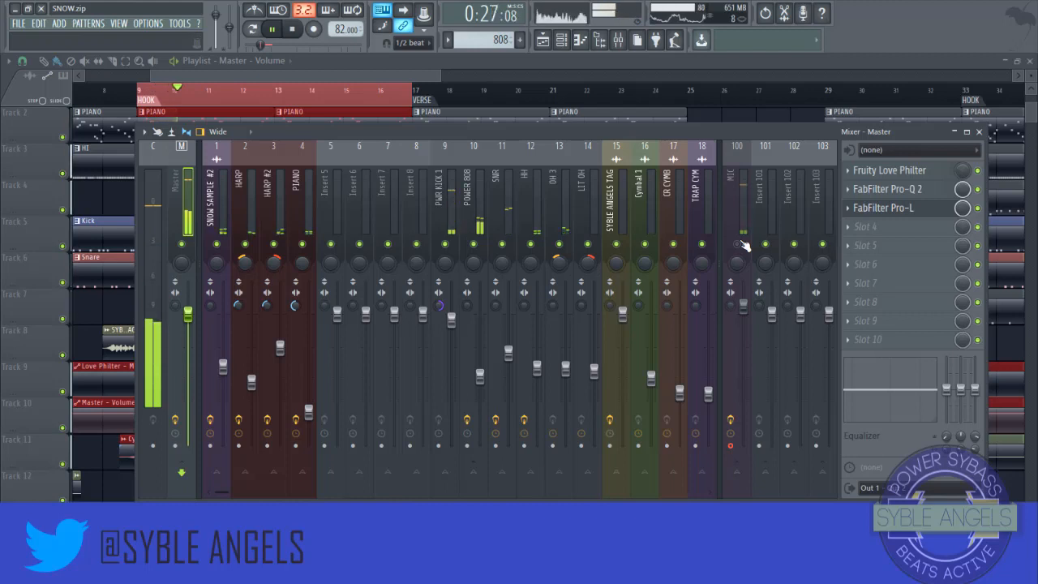
{"action": "left_click", "coordinate": [478, 219]}
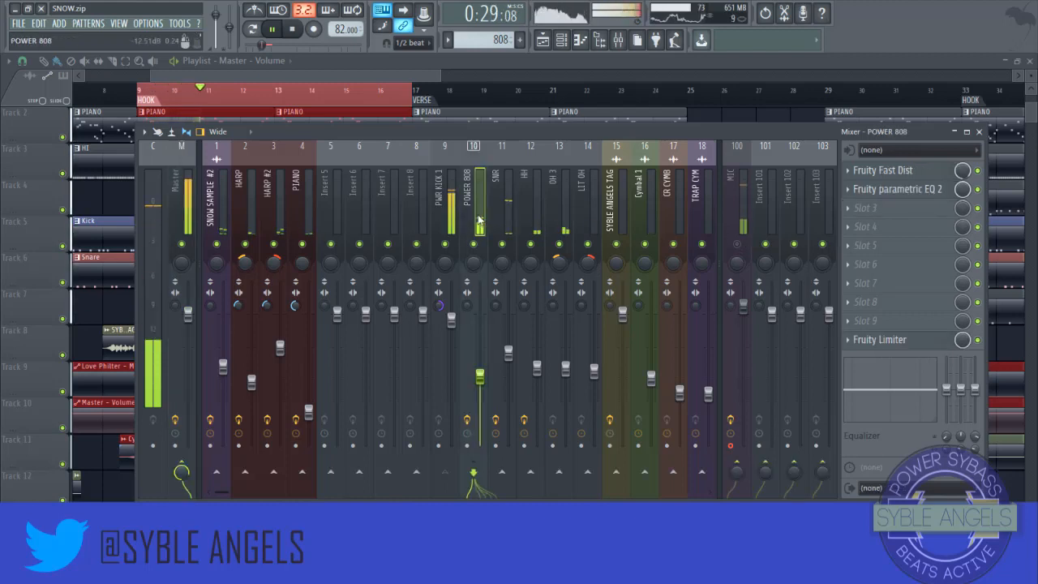
{"action": "left_click", "coordinate": [907, 174]}
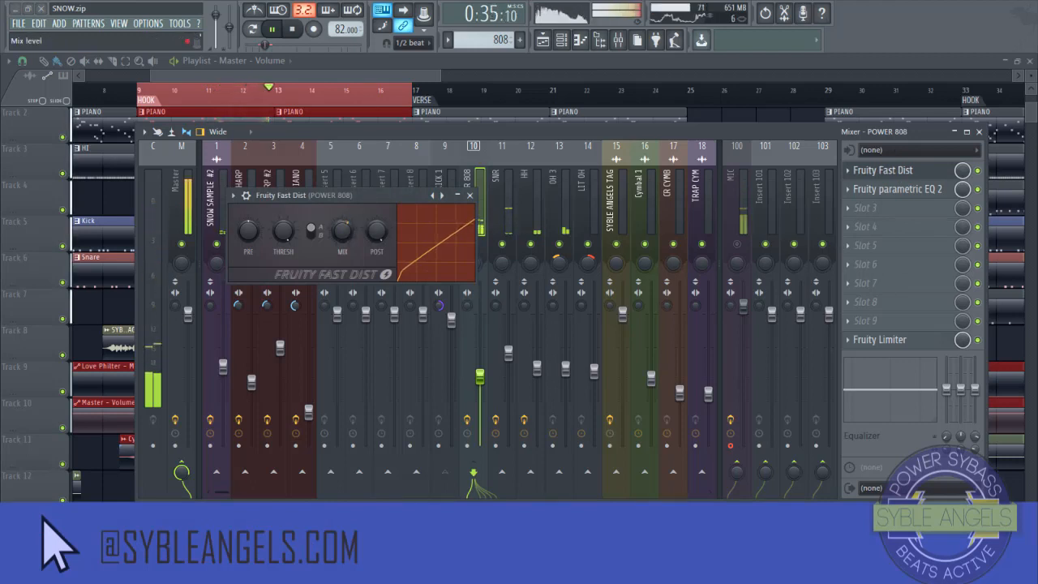
{"action": "left_click", "coordinate": [471, 196]}
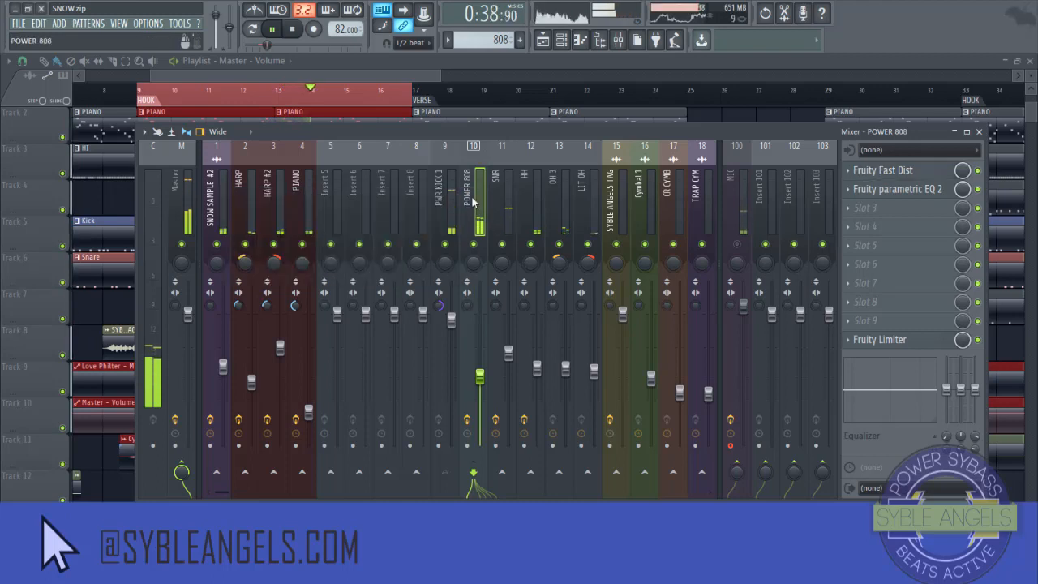
{"action": "left_click", "coordinate": [191, 204]}
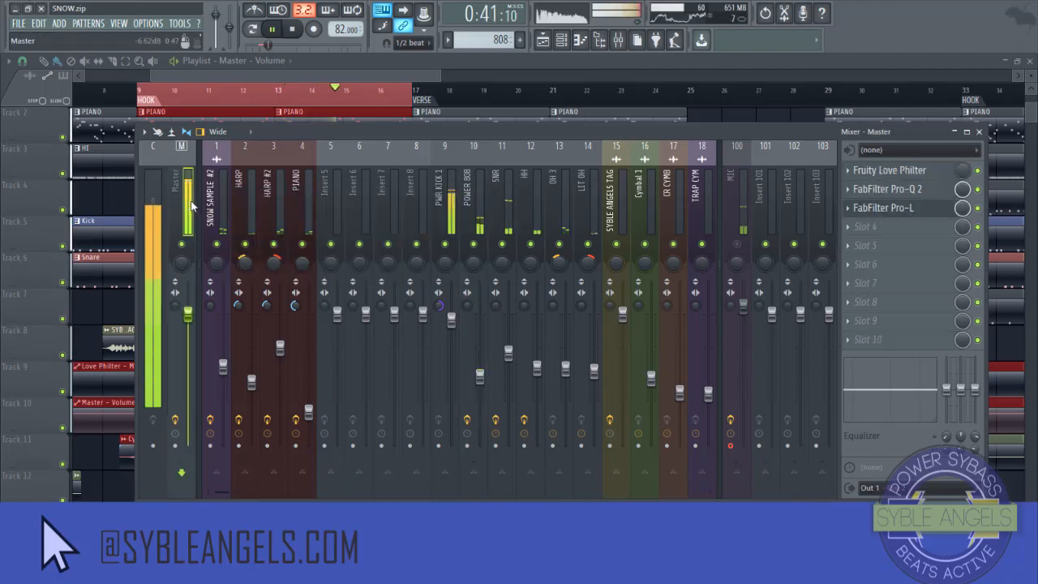
{"action": "key", "text": "space"}
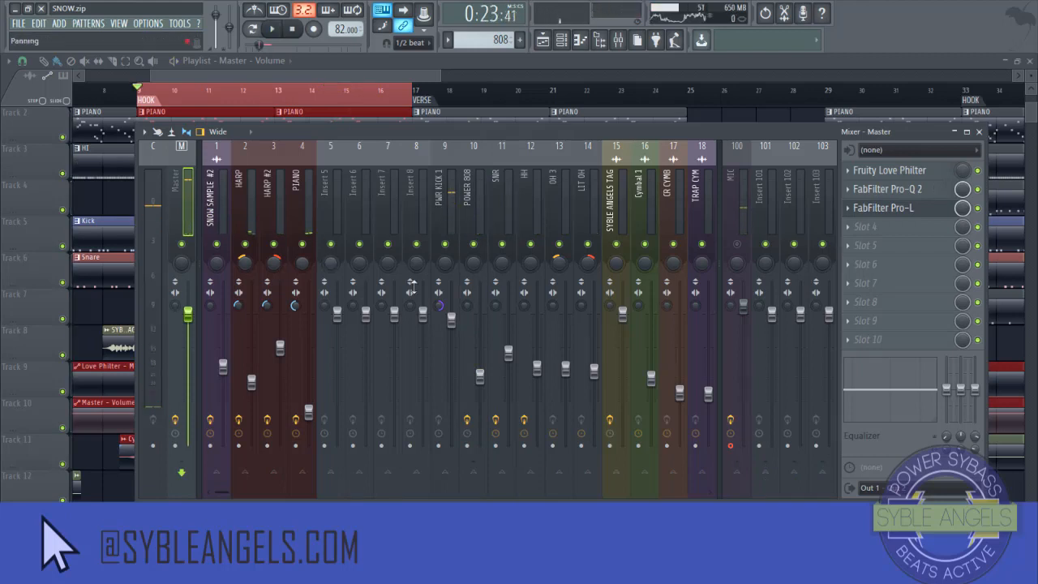
- Unmute MIC and clear the playlist's HOOK time selection so playback starts from the INTRO
{"action": "left_click", "coordinate": [735, 245]}
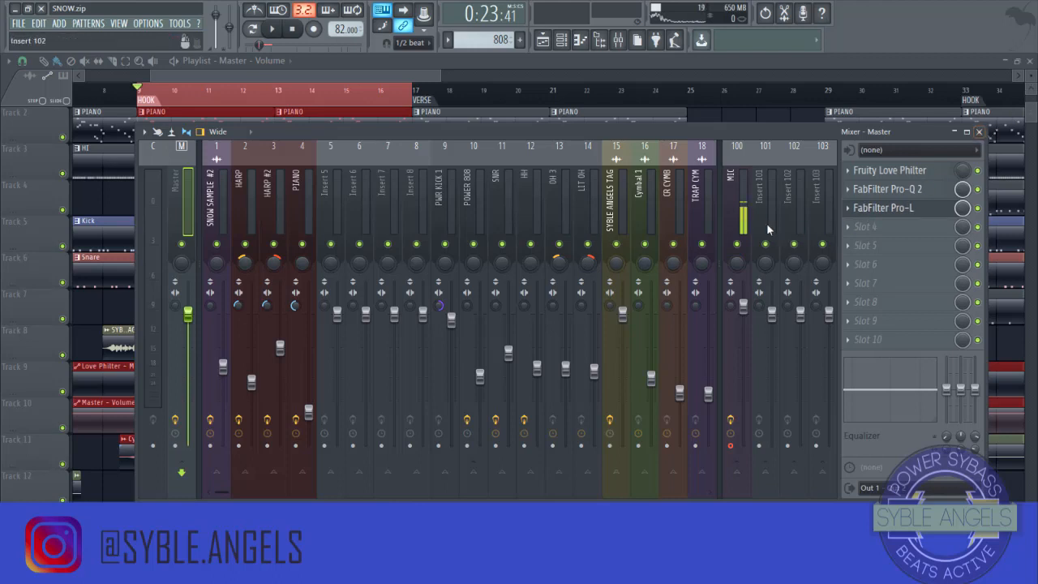
{"action": "scroll", "coordinate": [179, 93], "scroll_direction": "down", "scroll_amount": 3}
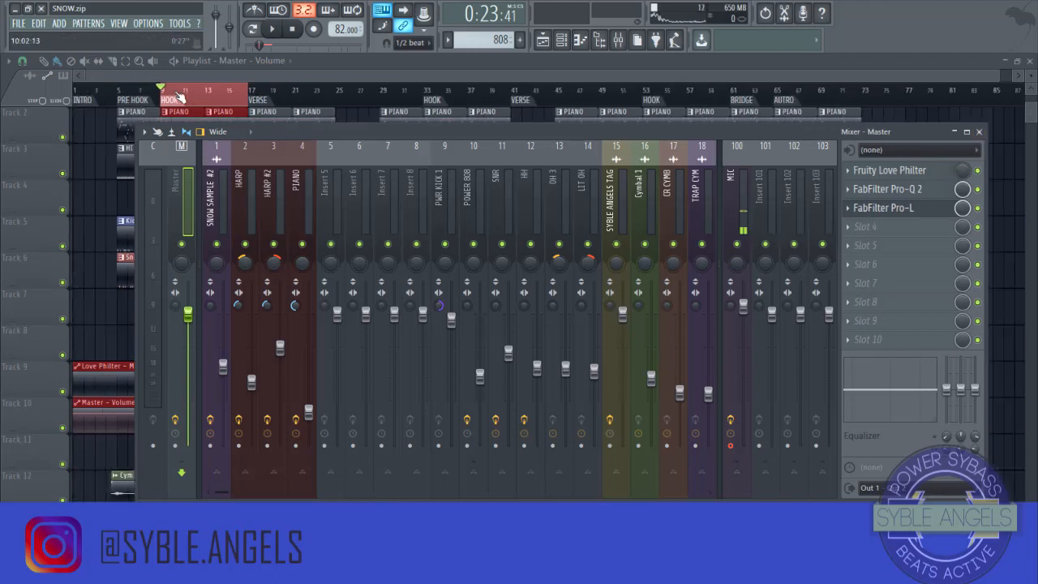
{"action": "left_click", "coordinate": [182, 98]}
{"action": "left_click_drag", "start_coordinate": [183, 98], "coordinate": [2, 99]}
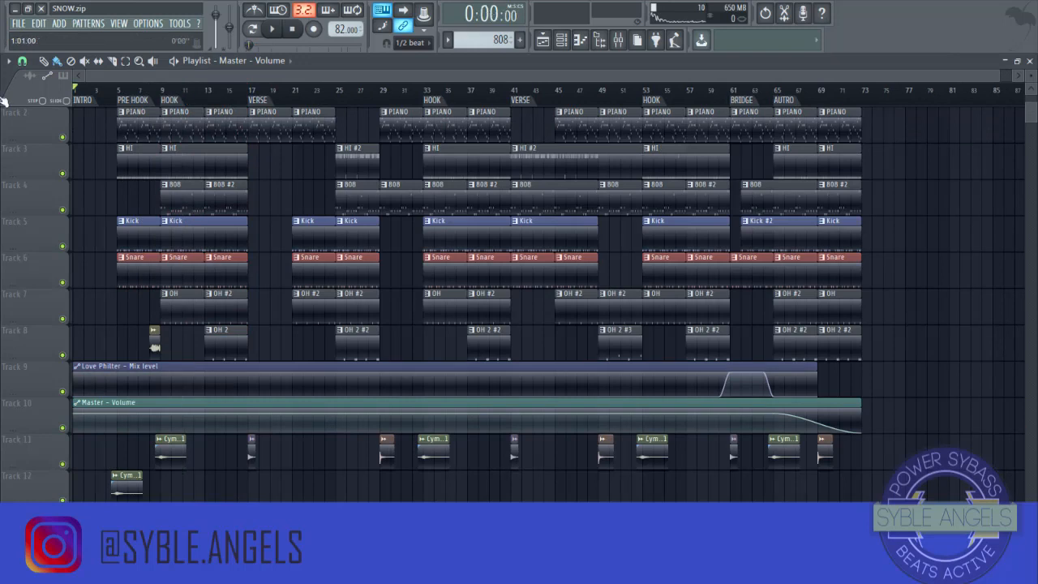
- Close the playlist and reverb windows, move the Pro-L window to a clear area, and show the mixer again
{"action": "left_click", "coordinate": [1030, 62]}
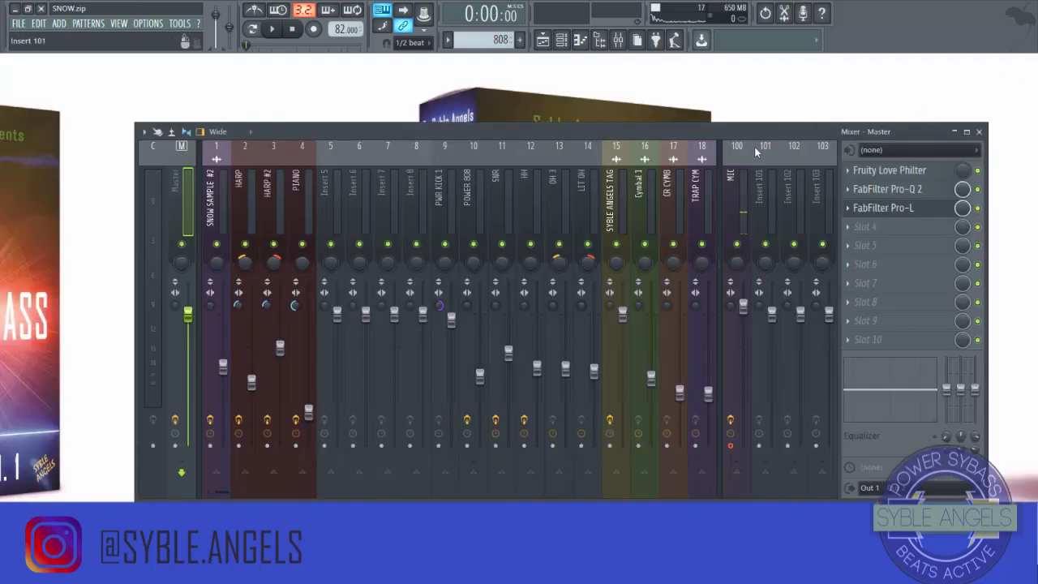
{"action": "left_click", "coordinate": [980, 132]}
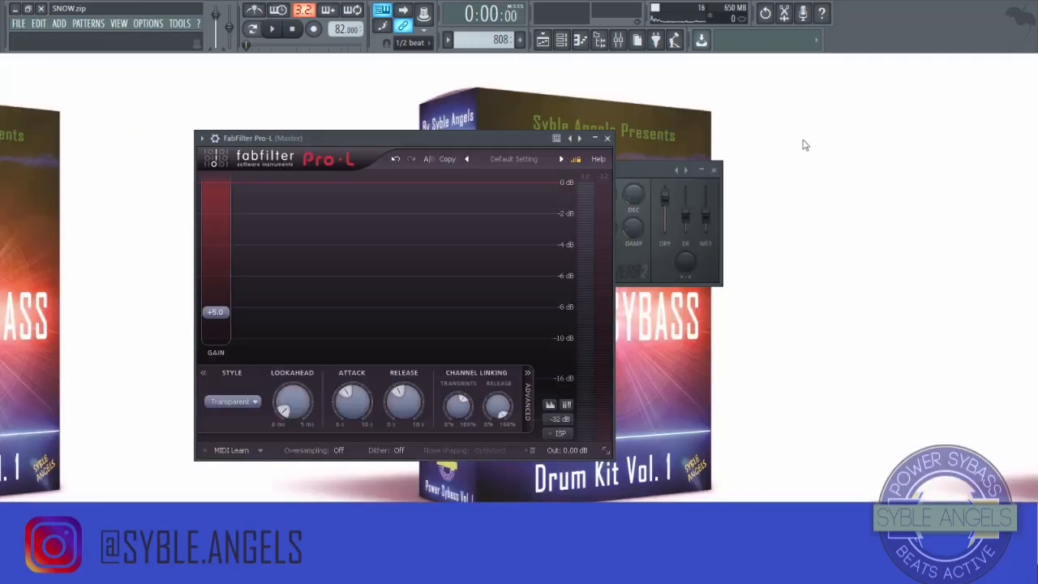
{"action": "left_click", "coordinate": [714, 171]}
{"action": "left_click_drag", "start_coordinate": [503, 143], "coordinate": [368, 119]}
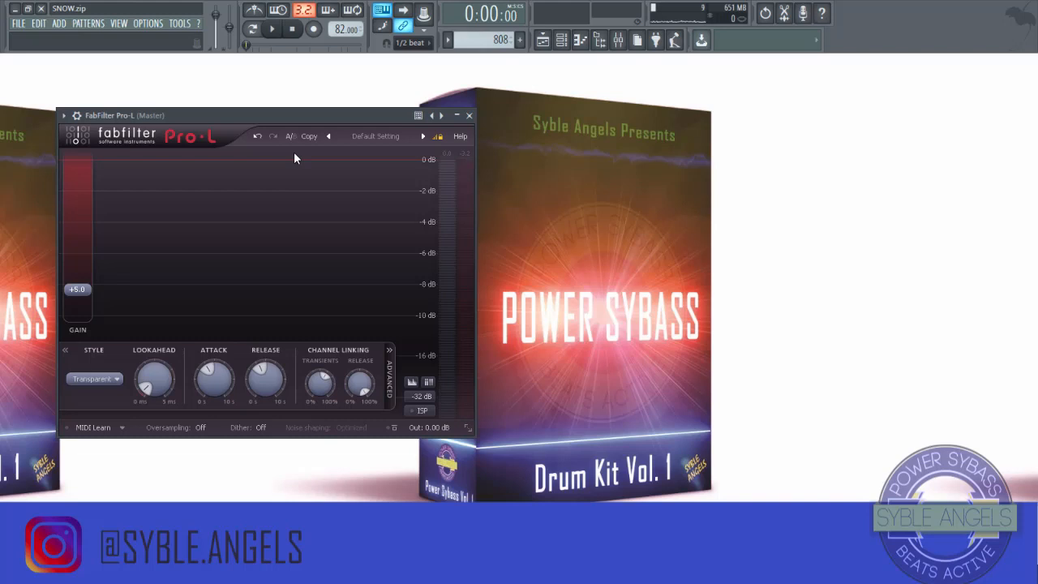
{"action": "left_click", "coordinate": [619, 40]}
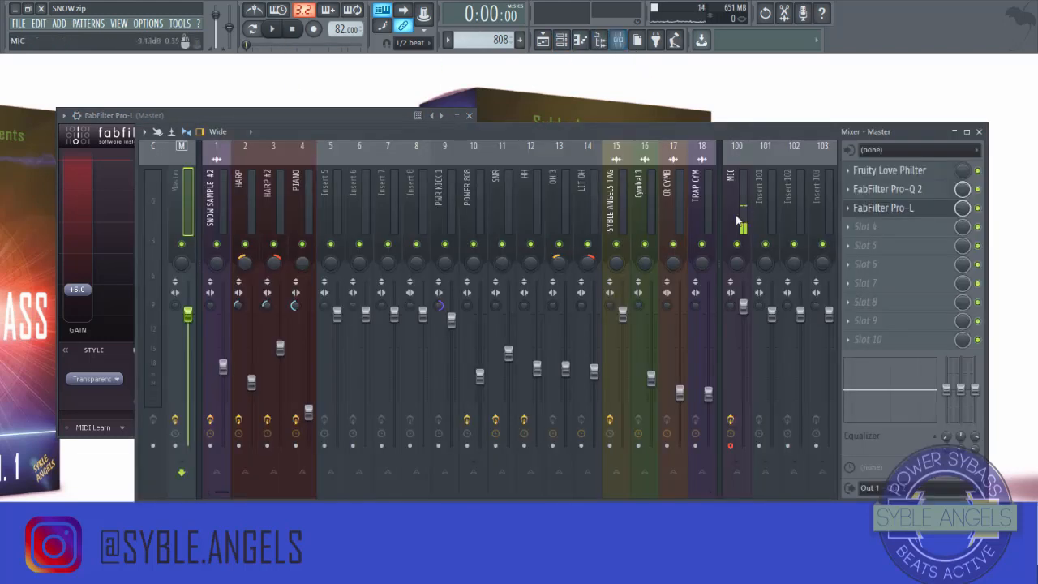
- Play the song from the beginning with MIC muted, hiding the mixer and moving Pro-L clear to watch its limiting
{"action": "left_click", "coordinate": [270, 30]}
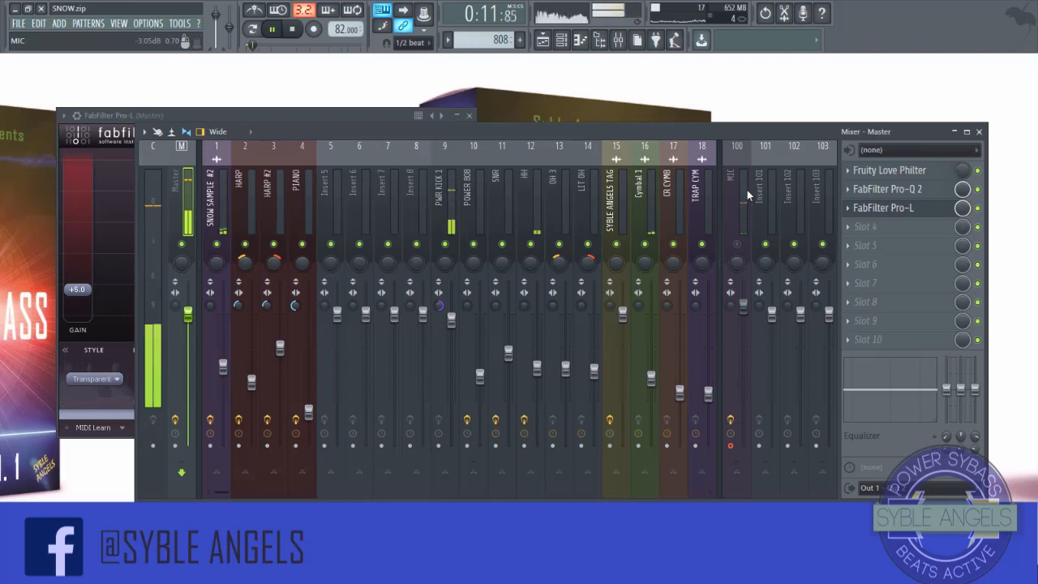
{"action": "left_click", "coordinate": [979, 131]}
{"action": "left_click_drag", "start_coordinate": [365, 117], "coordinate": [352, 93]}
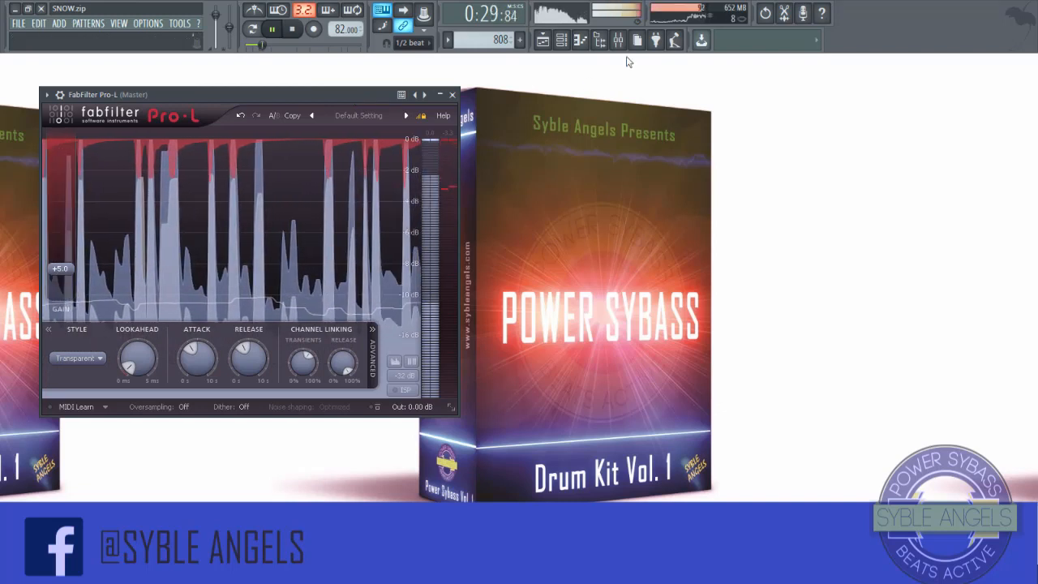
- Show the mixer, open FabFilter Pro-Q 2 on the Master during playback and set its window size to Medium
{"action": "key", "text": "F9"}
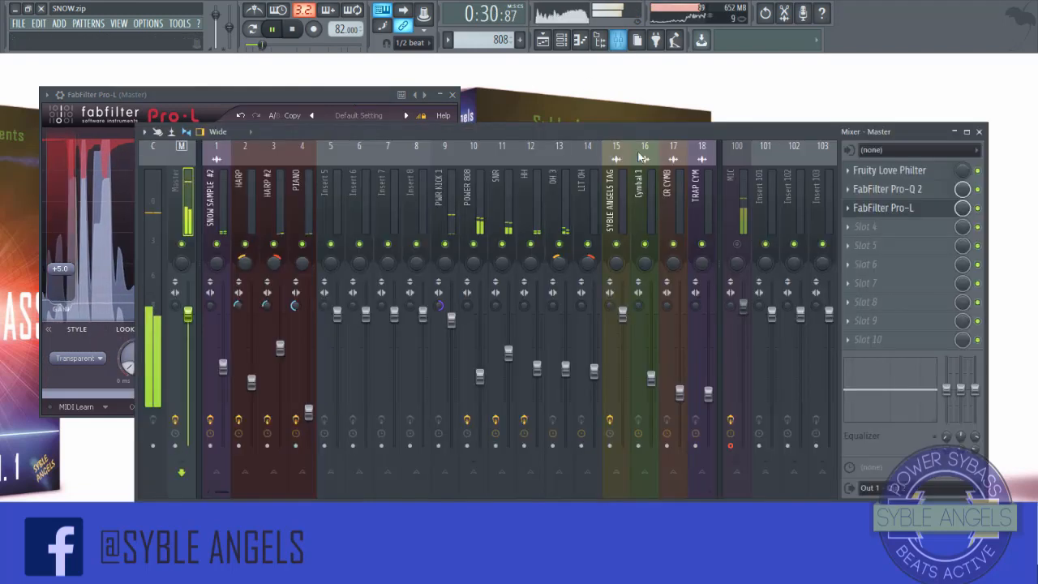
{"action": "left_click", "coordinate": [917, 191]}
{"action": "left_click", "coordinate": [803, 498]}
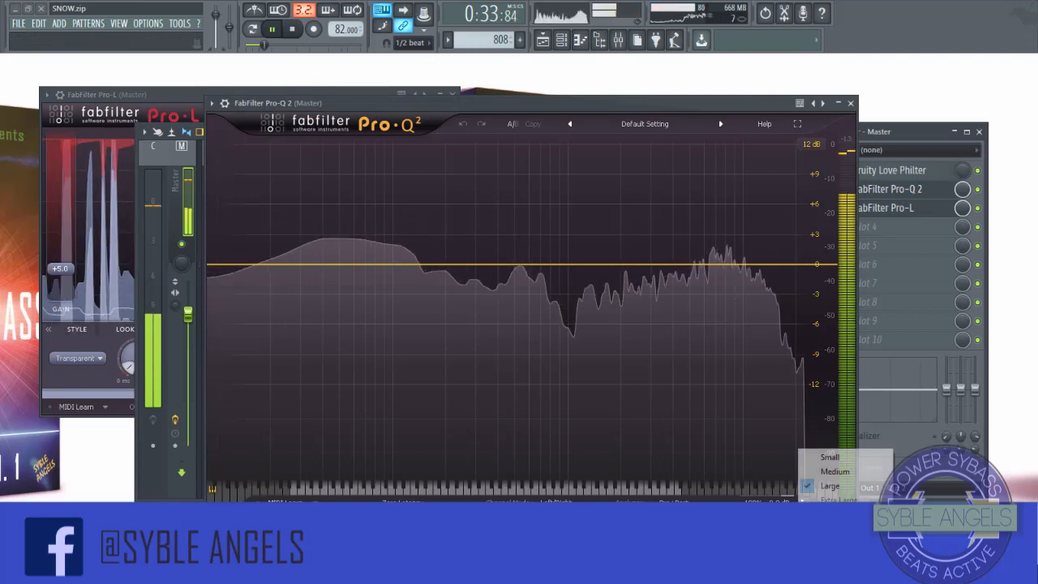
{"action": "left_click", "coordinate": [838, 474]}
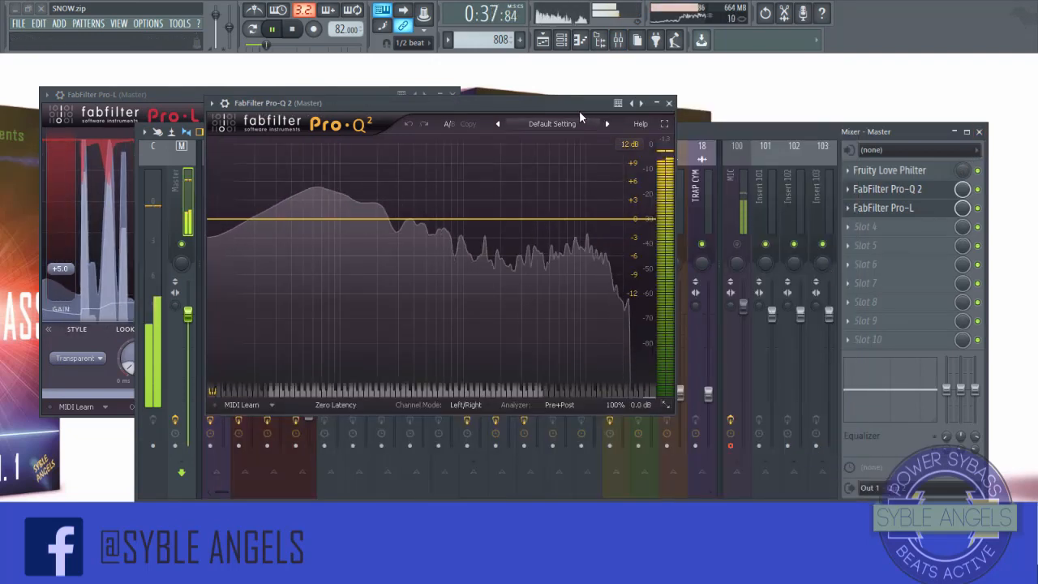
- Open Fruity Love Philter on the Master during playback and move the Pro-Q 2 window clear of the first mixer tracks
{"action": "left_click_drag", "start_coordinate": [577, 109], "coordinate": [516, 115]}
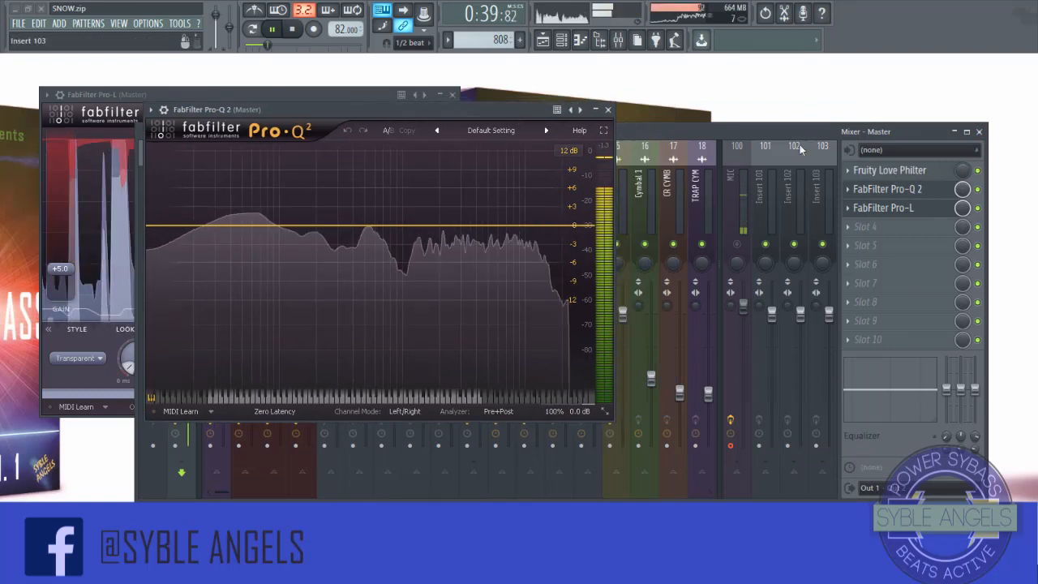
{"action": "left_click", "coordinate": [890, 171]}
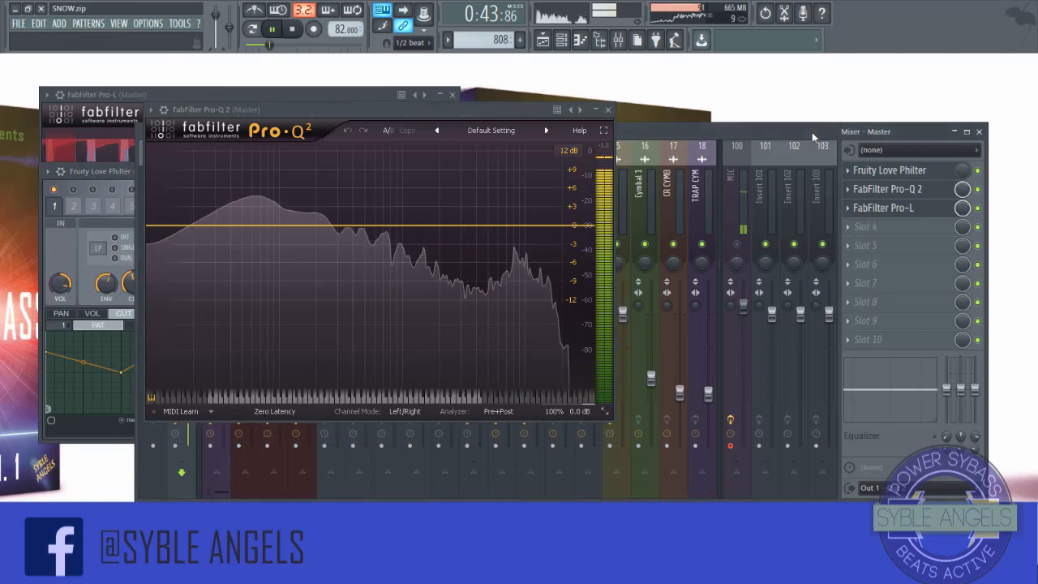
{"action": "left_click_drag", "start_coordinate": [513, 110], "coordinate": [721, 88]}
- Open the Fruity parametric EQ 2 in slot 3 of SNOW SAMPLE #2, then bring the Master's Pro-L window forward
{"action": "left_click", "coordinate": [214, 193]}
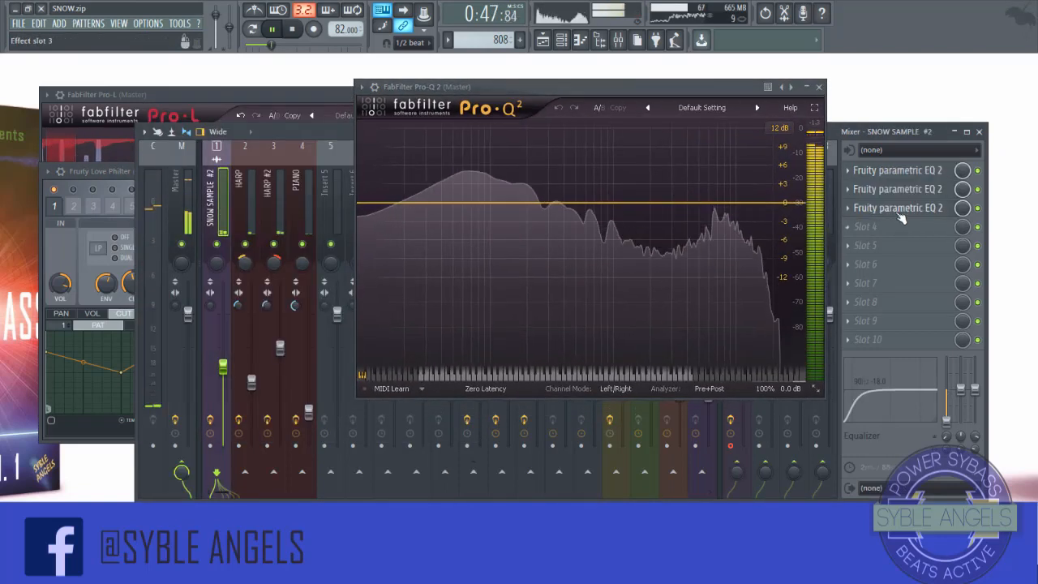
{"action": "left_click", "coordinate": [899, 211]}
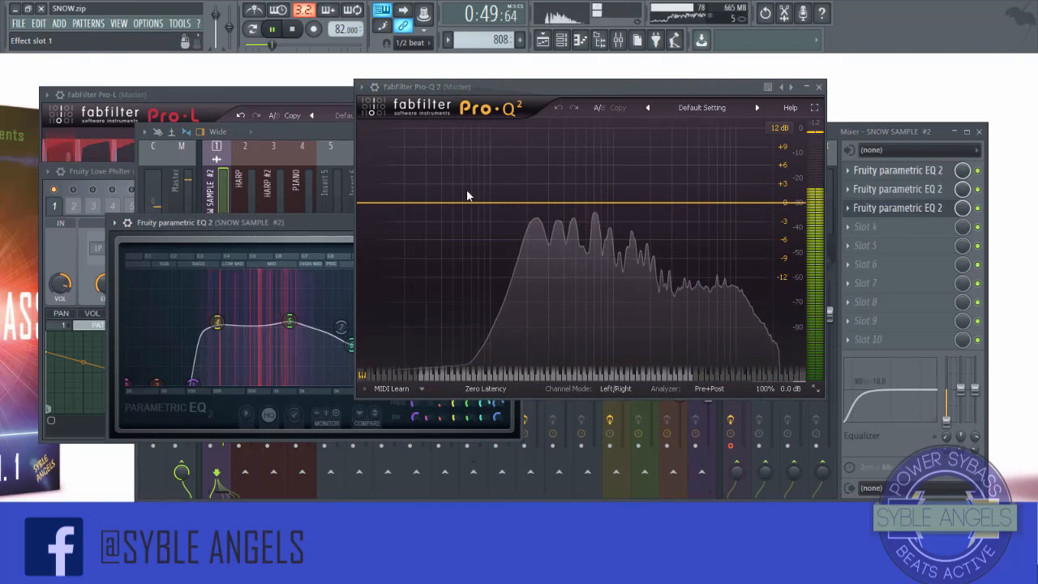
{"action": "left_click", "coordinate": [308, 103]}
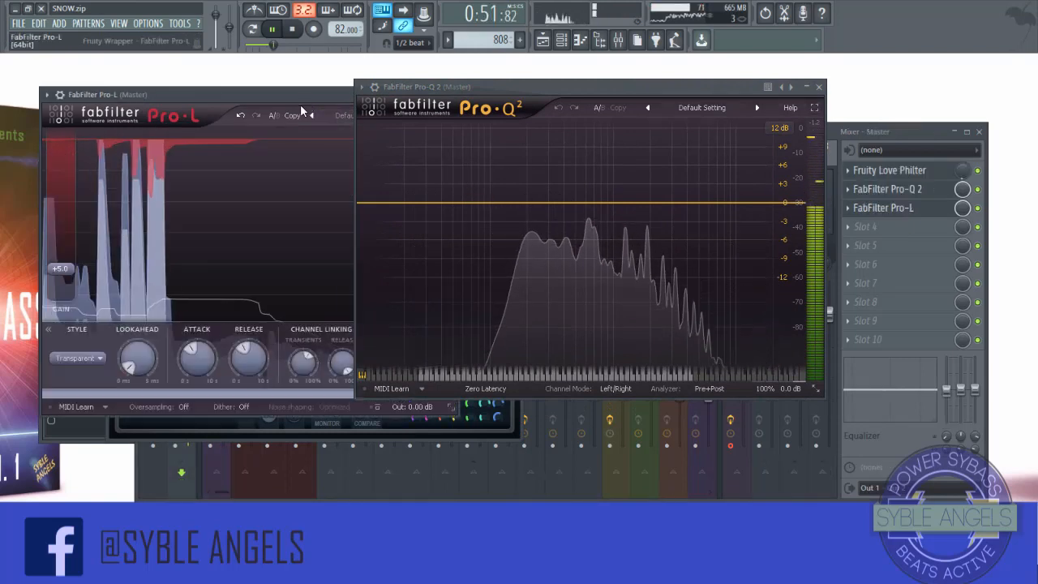
- Return to the mixer, open Gross Beat on the PIANO track, and close the mixer
{"action": "left_click", "coordinate": [900, 132]}
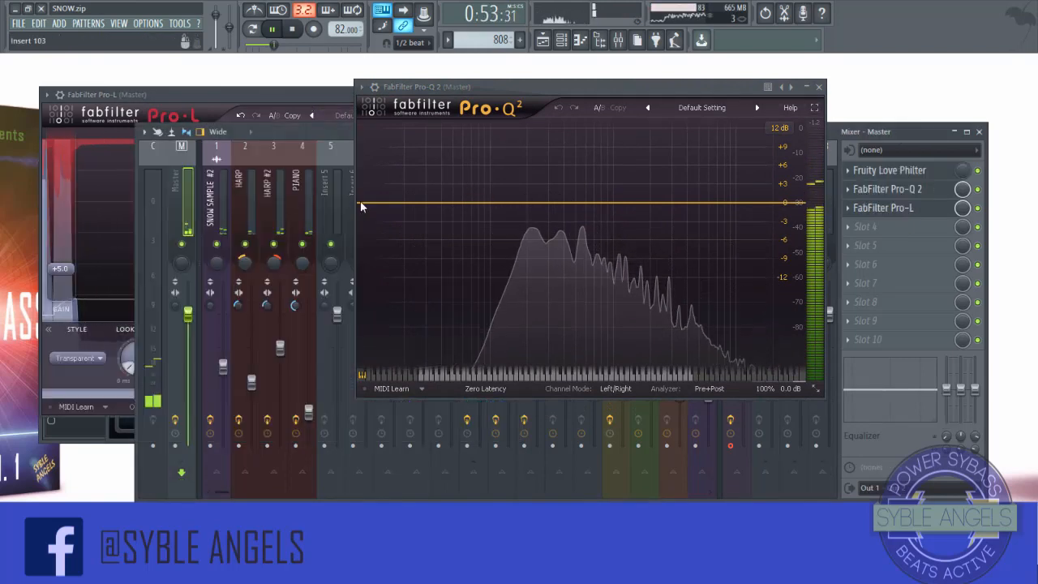
{"action": "left_click", "coordinate": [320, 209]}
{"action": "left_click", "coordinate": [303, 207]}
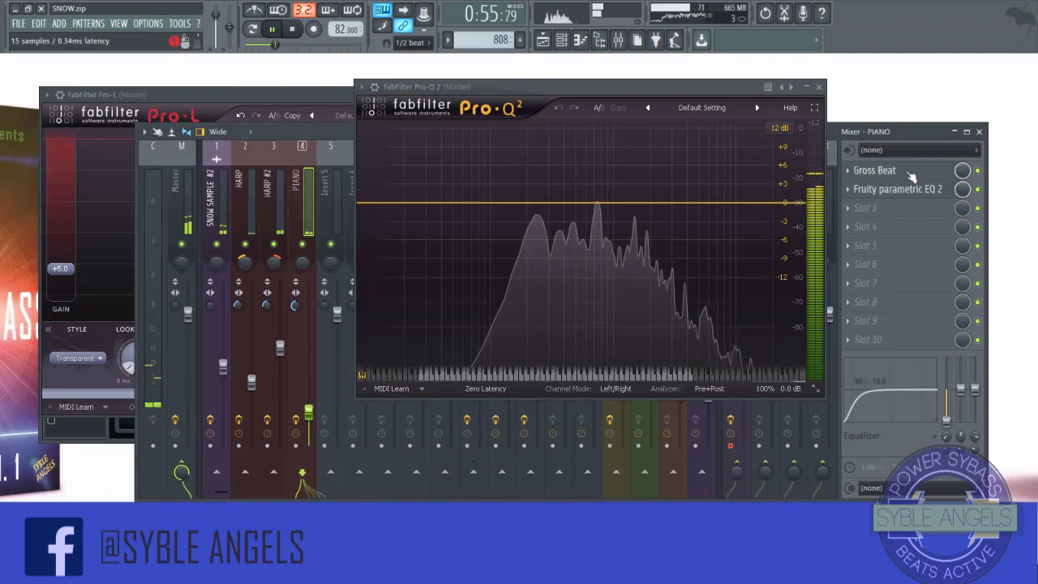
{"action": "left_click", "coordinate": [909, 173]}
{"action": "left_click", "coordinate": [980, 131]}
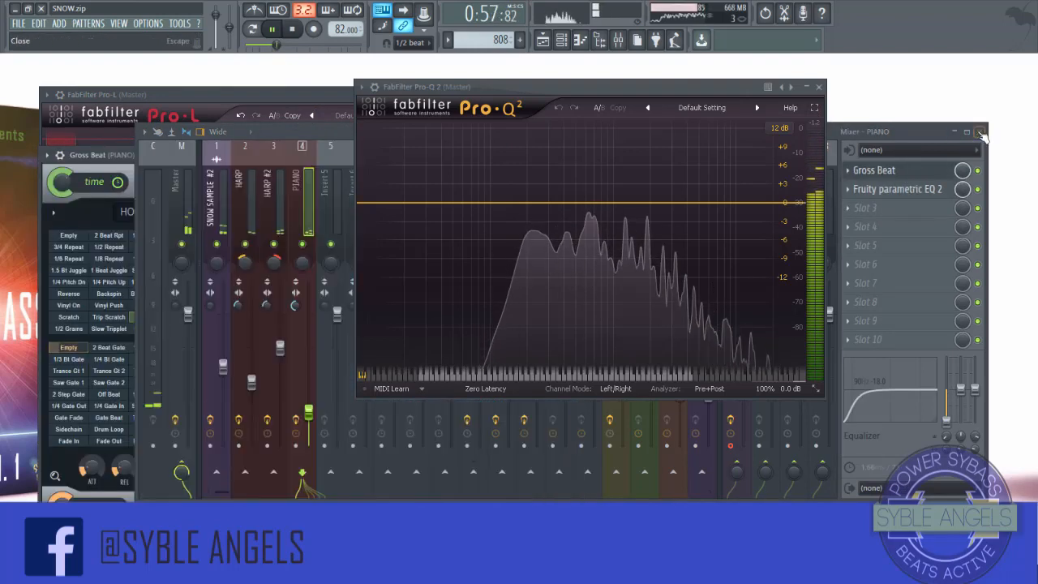